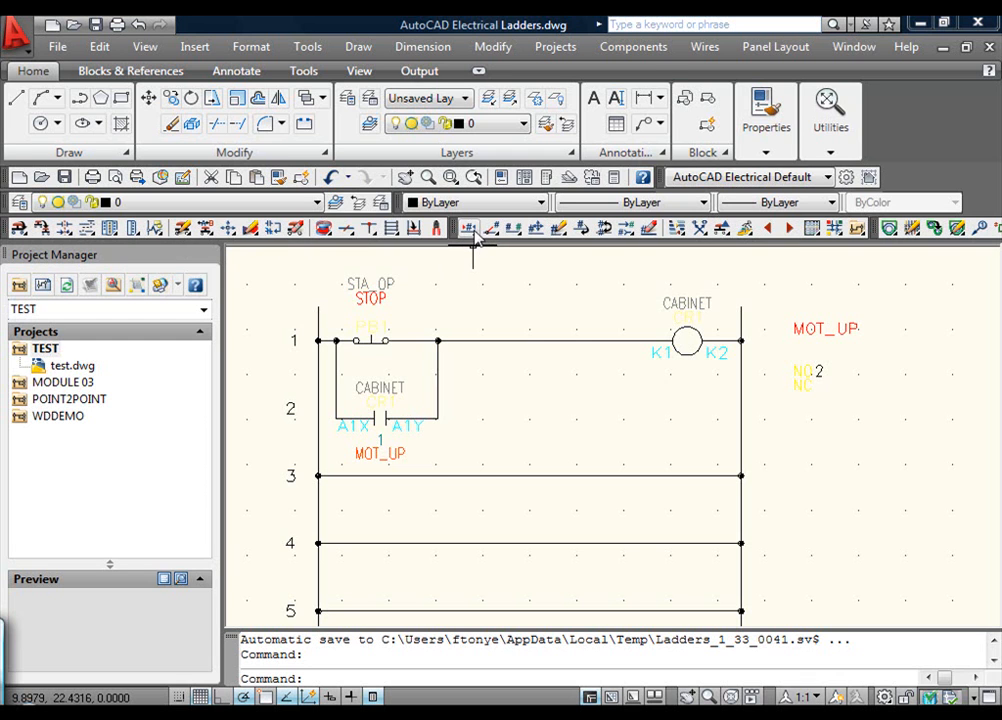
# Step: Tag or retag all wires across the whole drawing, using line-reference wire numbering
pyautogui.click(472, 228)
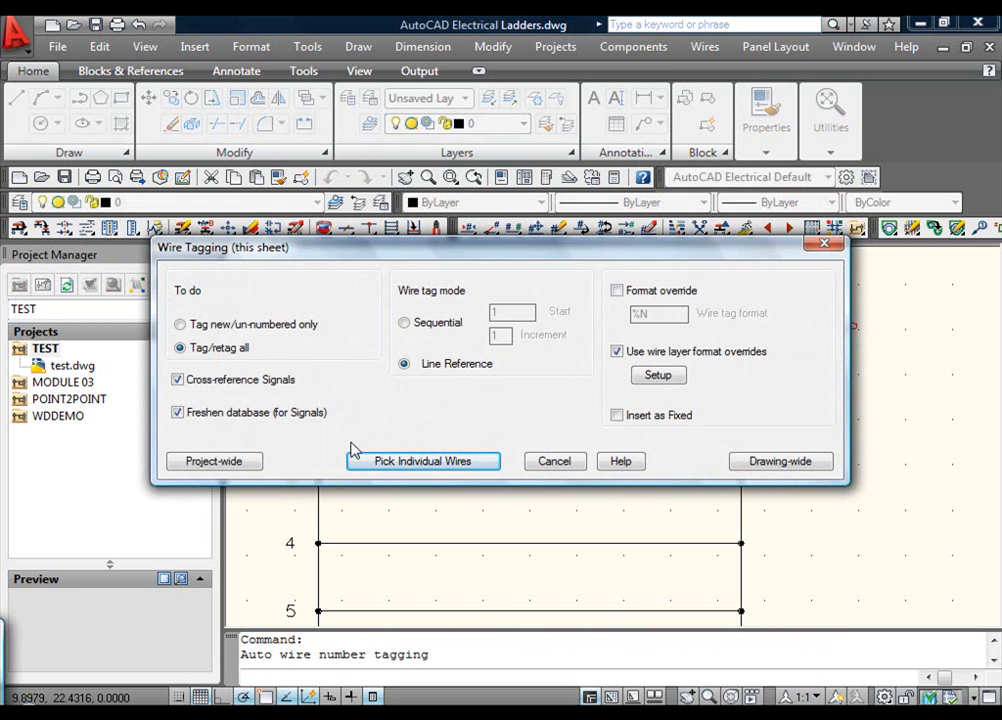
pyautogui.moveTo(292, 259)
pyautogui.mouseDown()
pyautogui.moveTo(219, 428)
pyautogui.moveTo(269, 406)
pyautogui.moveTo(321, 406)
pyautogui.moveTo(318, 390)
pyautogui.mouseUp()
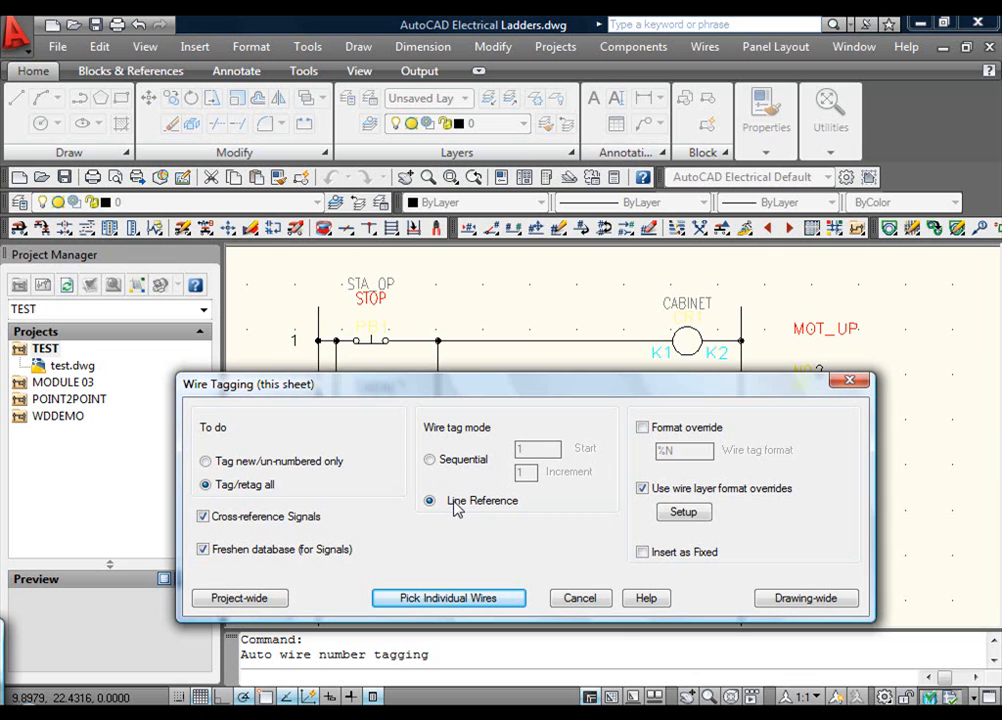
pyautogui.click(781, 602)
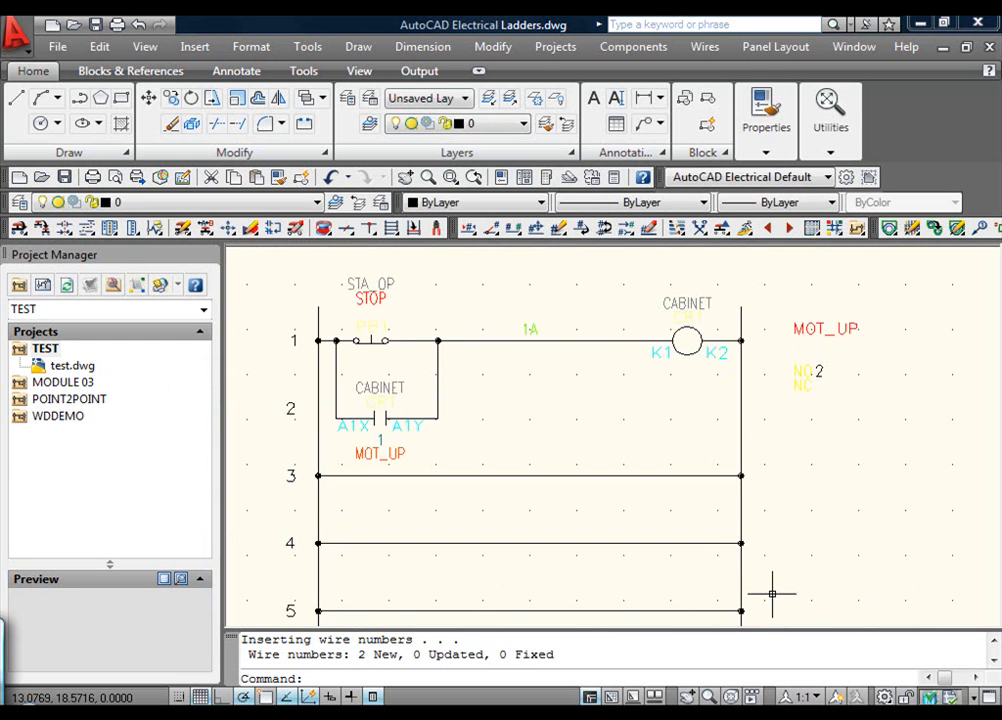
# Step: Insert a normally open limit switch on rung 1 between the parallel branch and the CR1 relay coil
pyautogui.scroll(2, 371, 388)
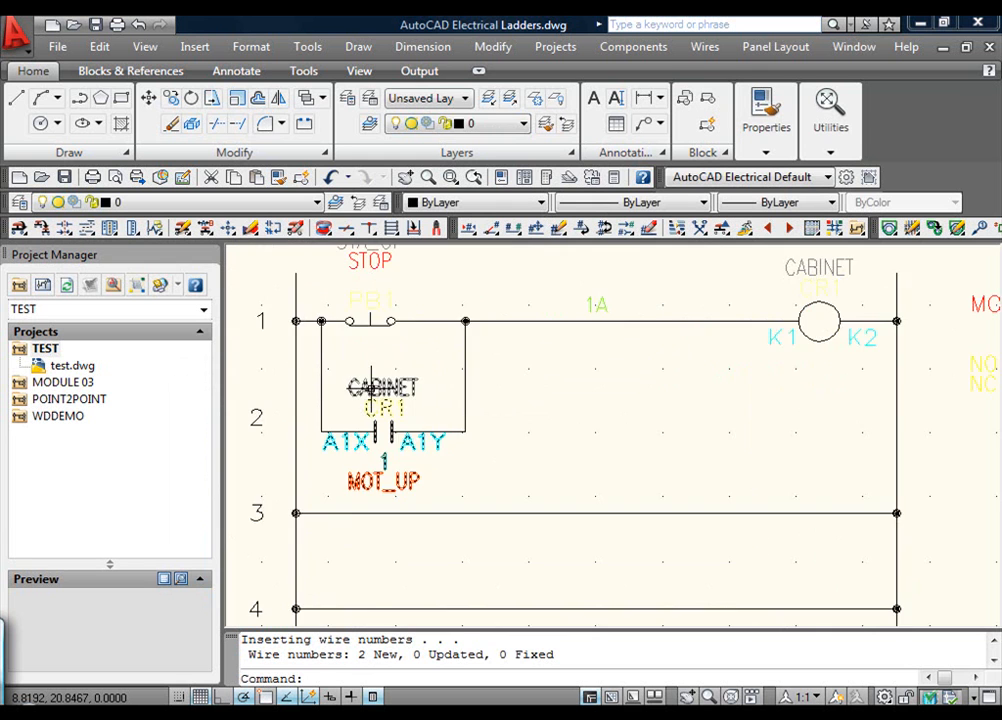
pyautogui.scroll(2, 371, 388)
pyautogui.scroll(2, 556, 370)
pyautogui.moveTo(568, 416); pyautogui.dragTo(568, 447, button='middle')
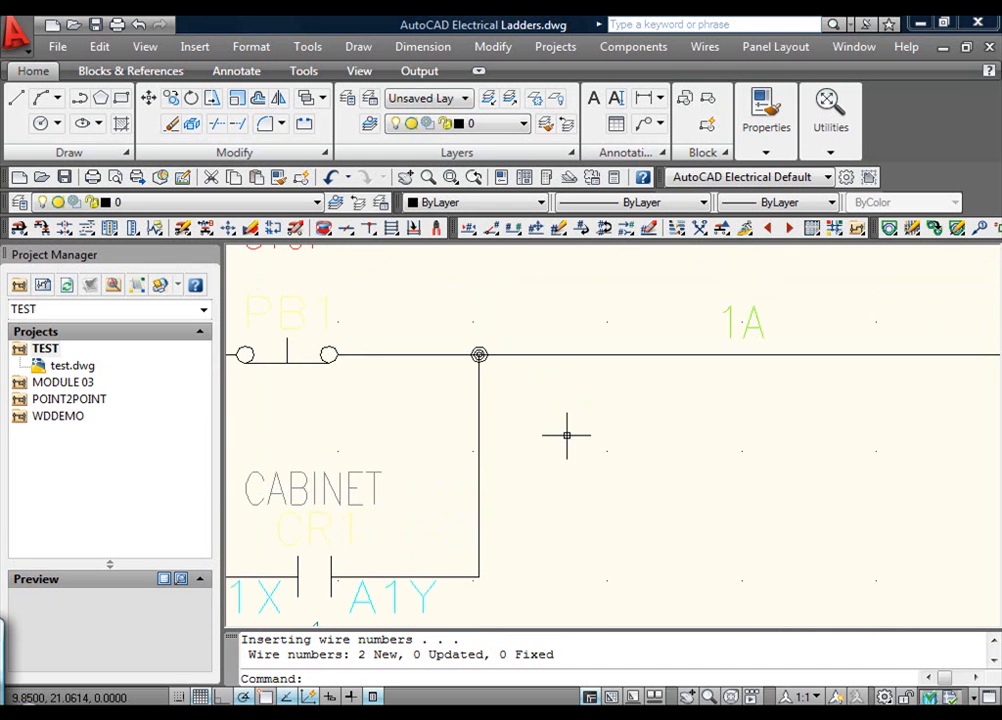
pyautogui.scroll(-3, 568, 436)
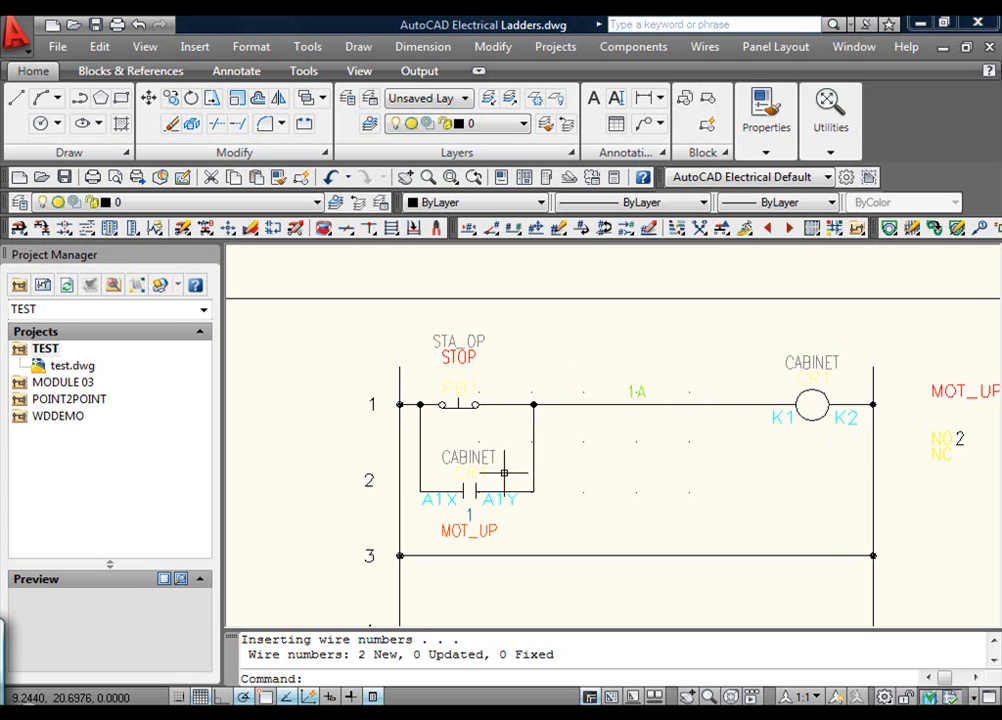
pyautogui.click(18, 229)
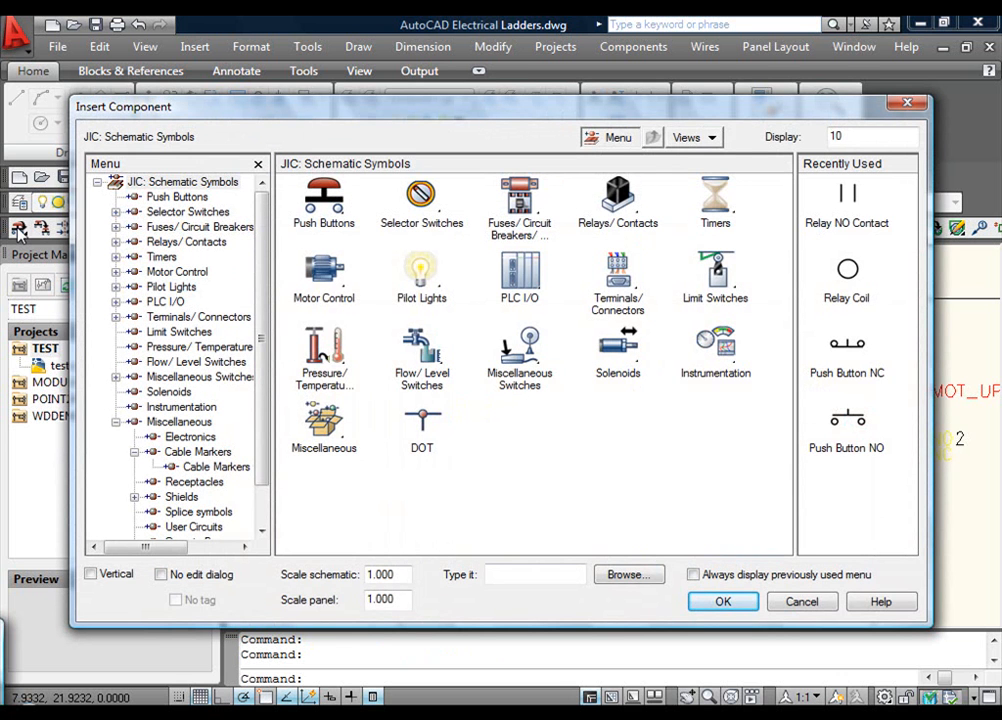
pyautogui.click(721, 279)
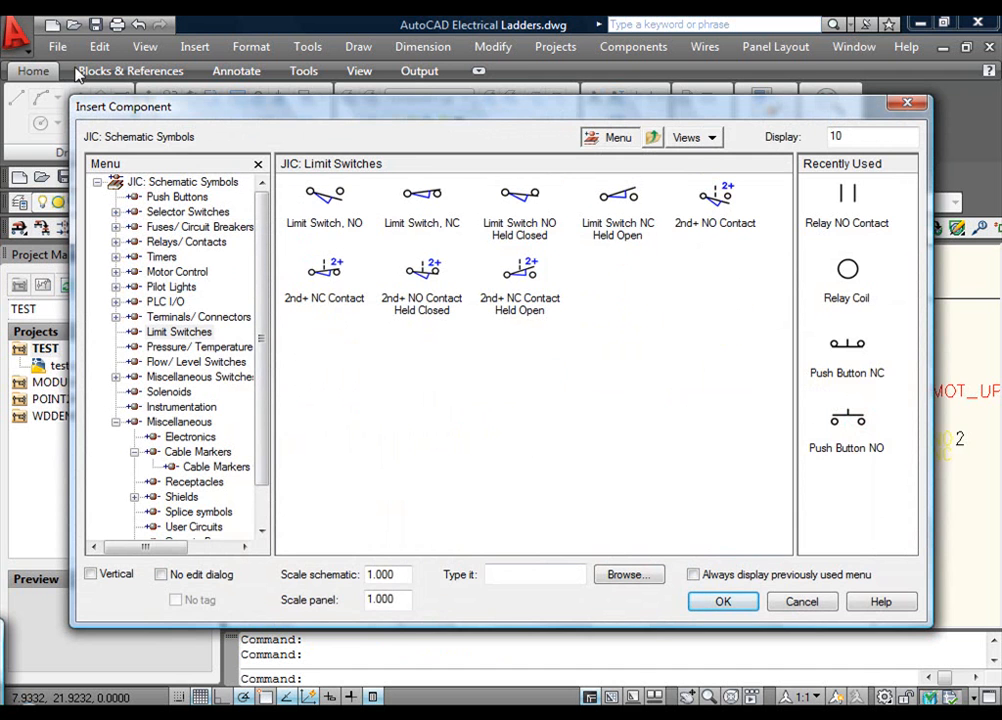
pyautogui.click(324, 195)
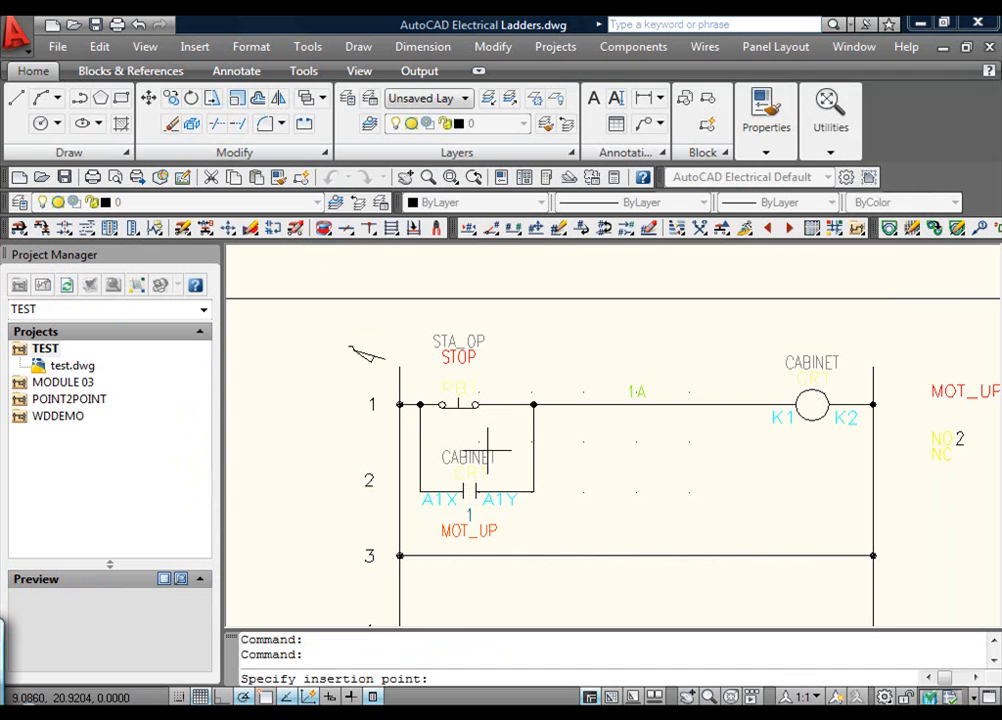
pyautogui.click(672, 405)
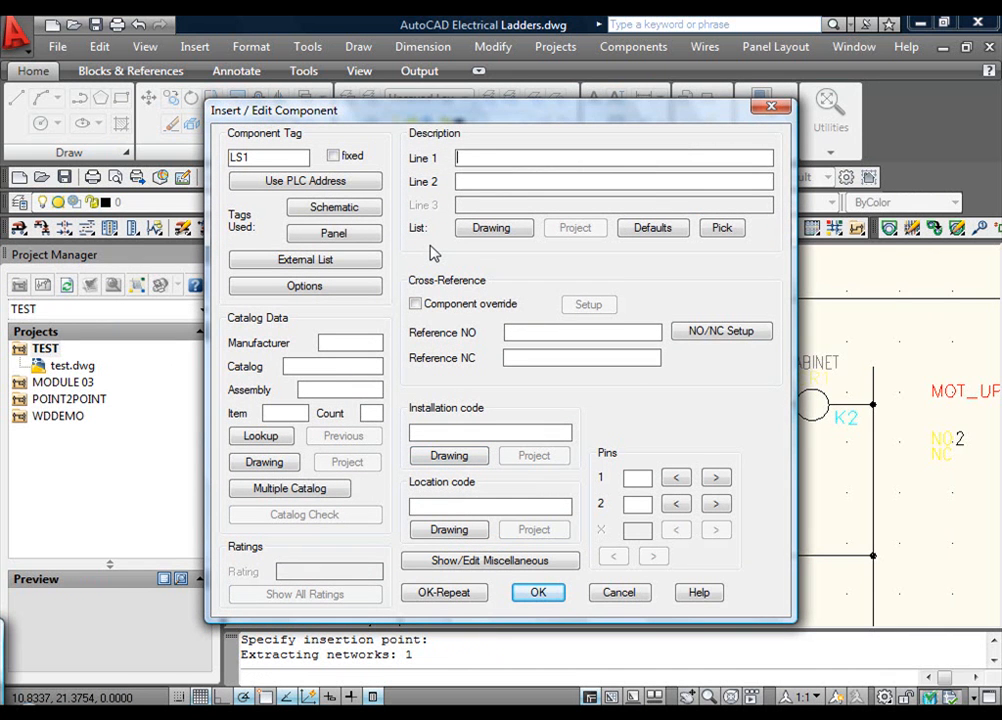
# Step: Describe the limit switch as LS_HAUT and set its location code to "cage dassenceur"
pyautogui.write('ls_haut')
pyautogui.click(426, 508)
pyautogui.write('cage dassenceur')
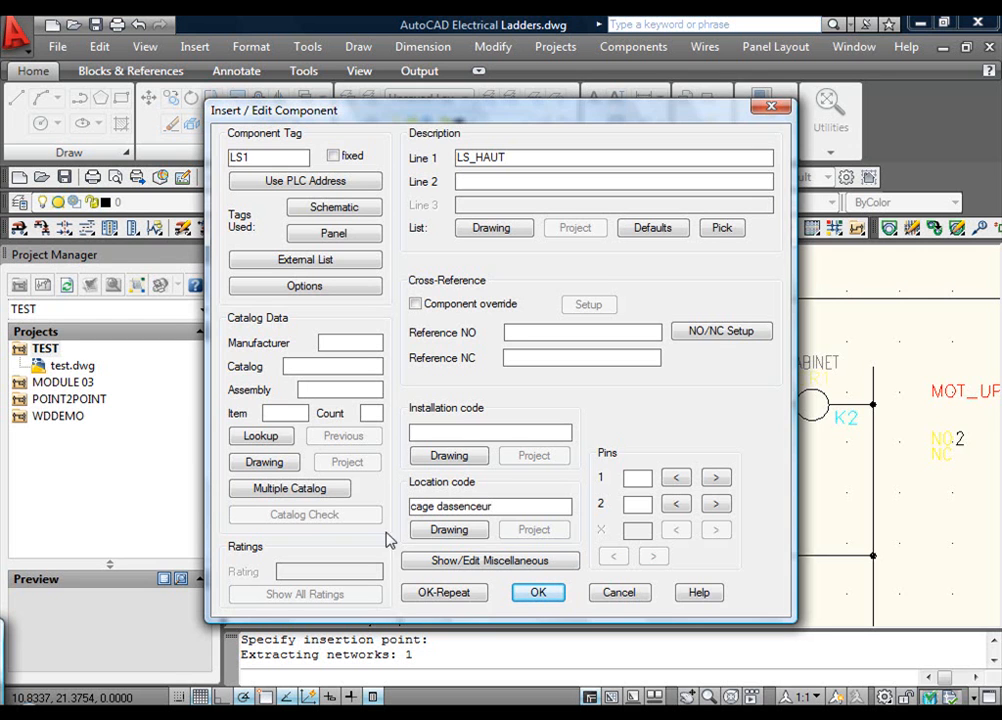
pyautogui.click(523, 596)
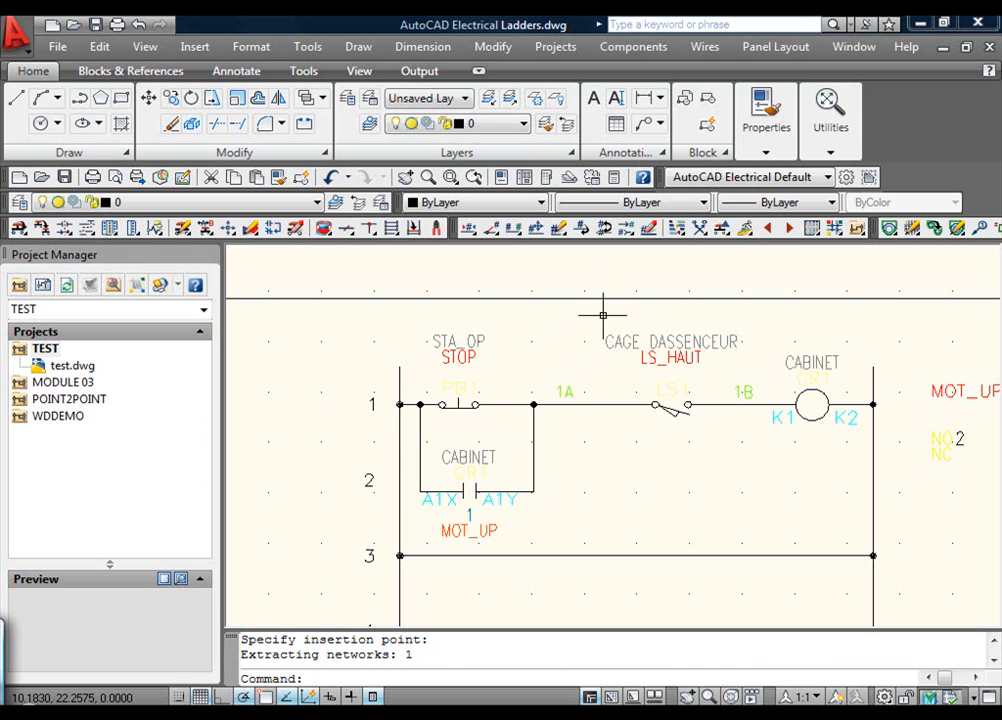
# Step: Insert a four-terminal generic device box on rung 3, with terminals 3 and 4 on the rung wire
pyautogui.moveTo(623, 468); pyautogui.dragTo(569, 414, button='middle')
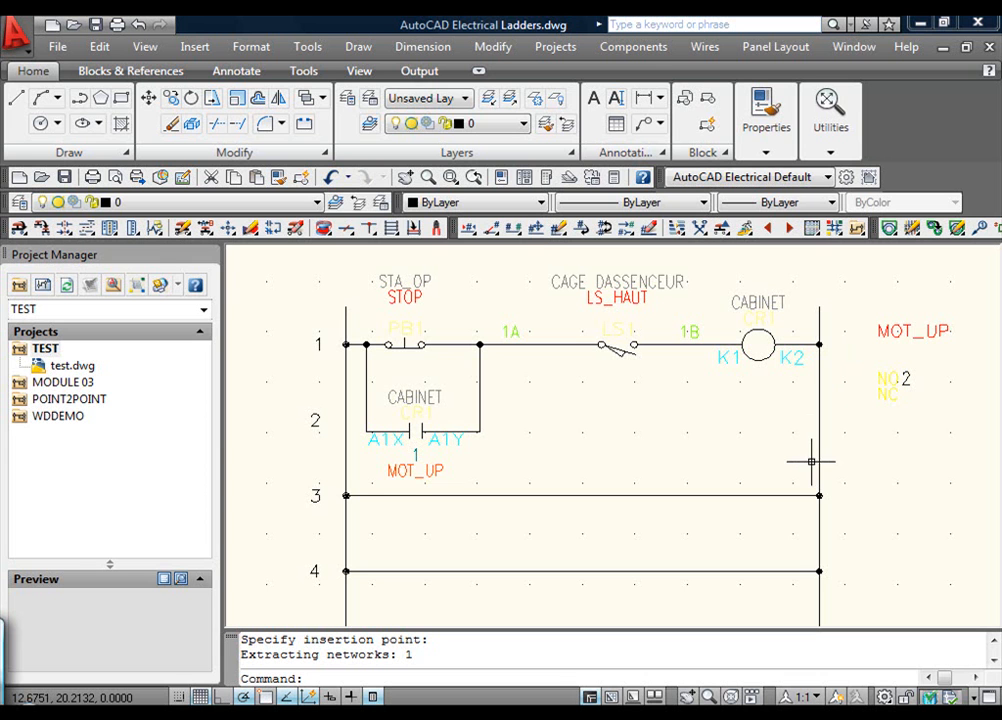
pyautogui.click(17, 232)
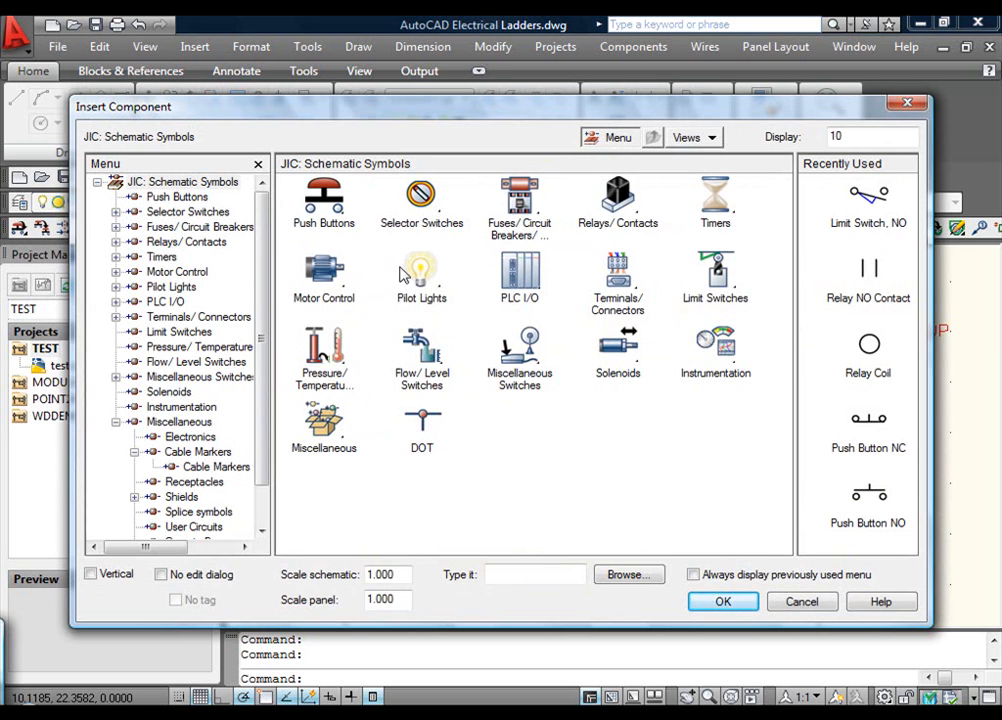
pyautogui.click(332, 433)
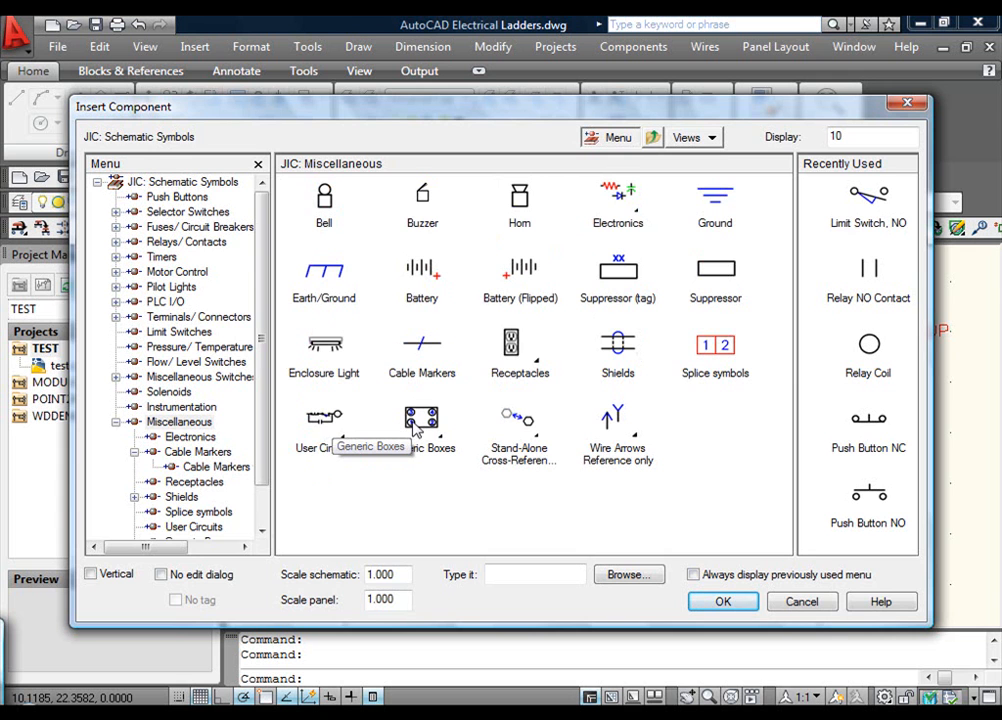
pyautogui.click(418, 422)
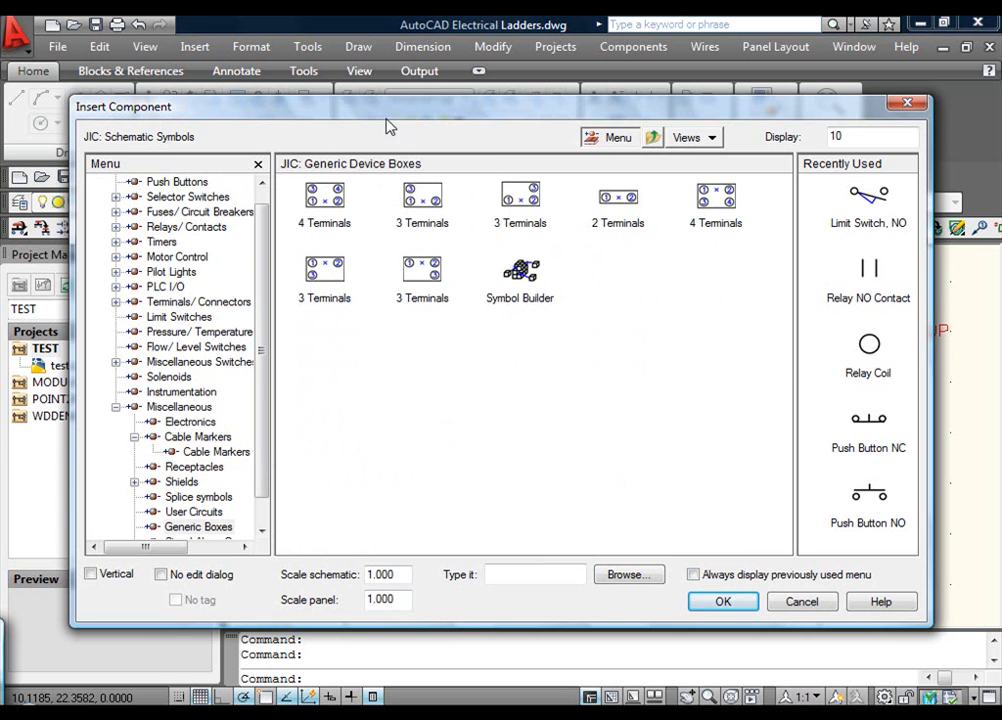
pyautogui.doubleClick(345, 192)
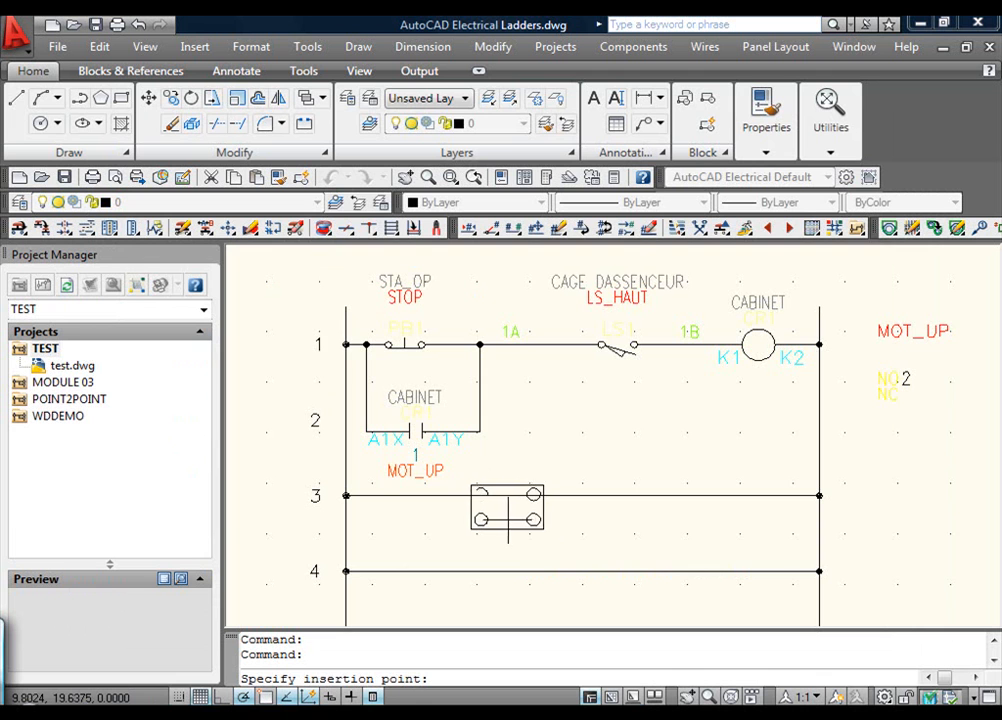
pyautogui.click(516, 518)
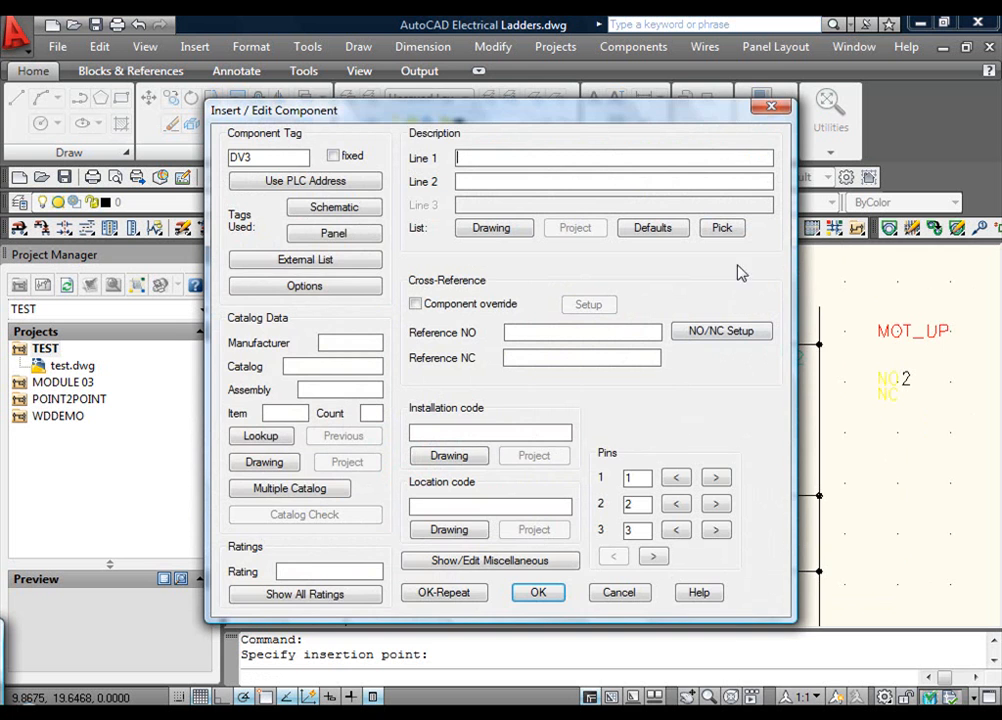
# Step: Describe the four-terminal box as PWR_5V and assign it the existing CABINET location code, without catalog data
pyautogui.moveTo(692, 119); pyautogui.dragTo(700, 653)
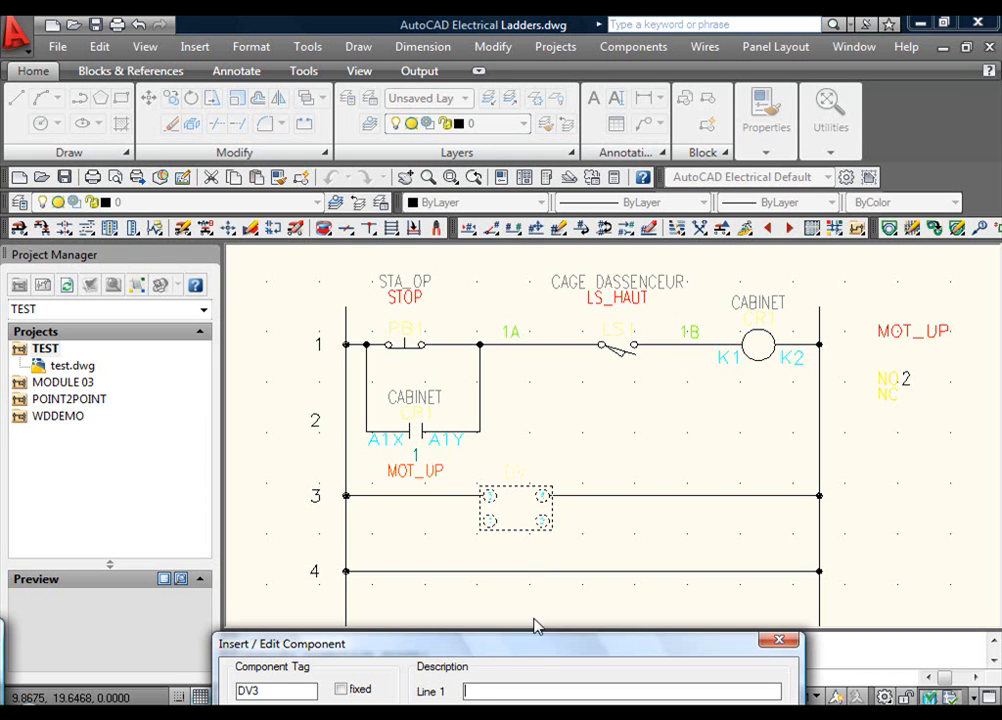
pyautogui.moveTo(537, 650); pyautogui.dragTo(513, 300)
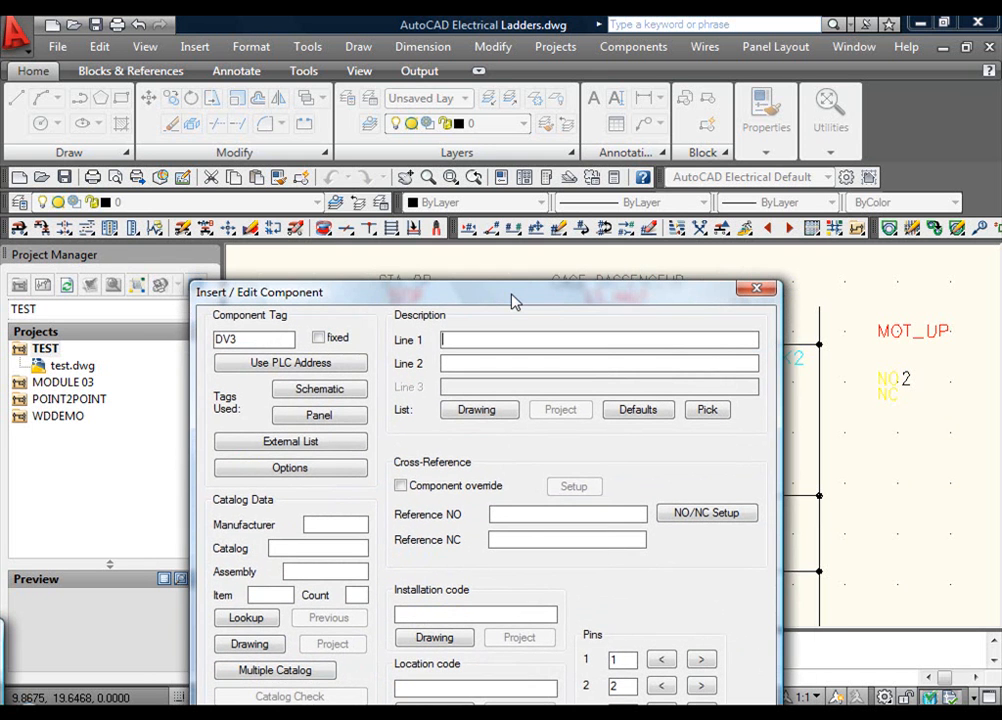
pyautogui.write('PWR_5V')
pyautogui.moveTo(609, 294); pyautogui.dragTo(565, 144)
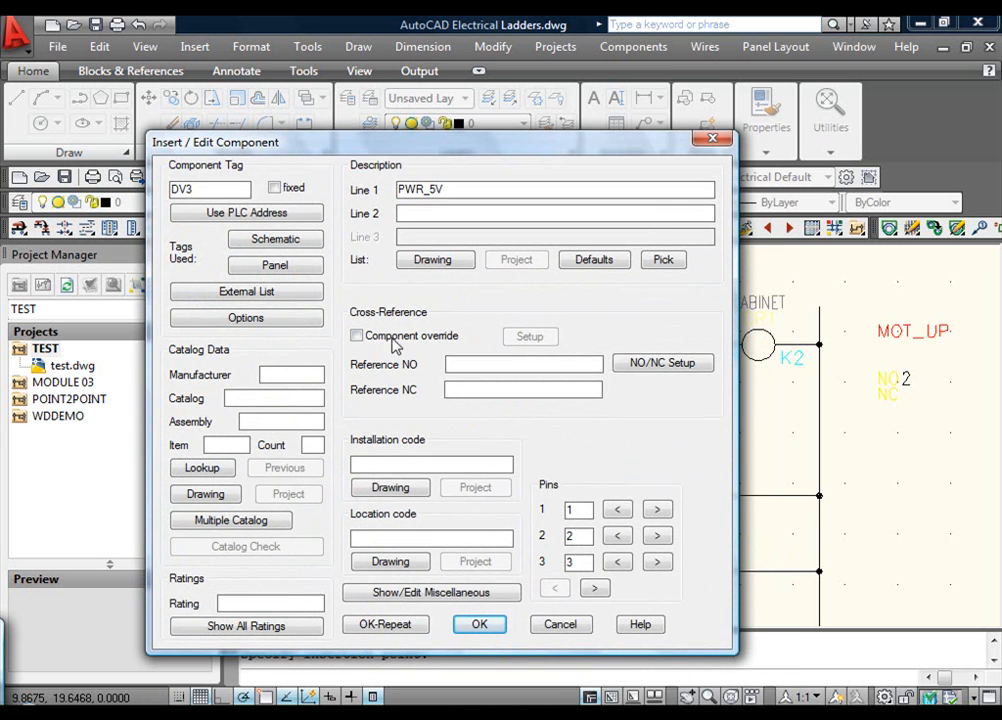
pyautogui.click(398, 566)
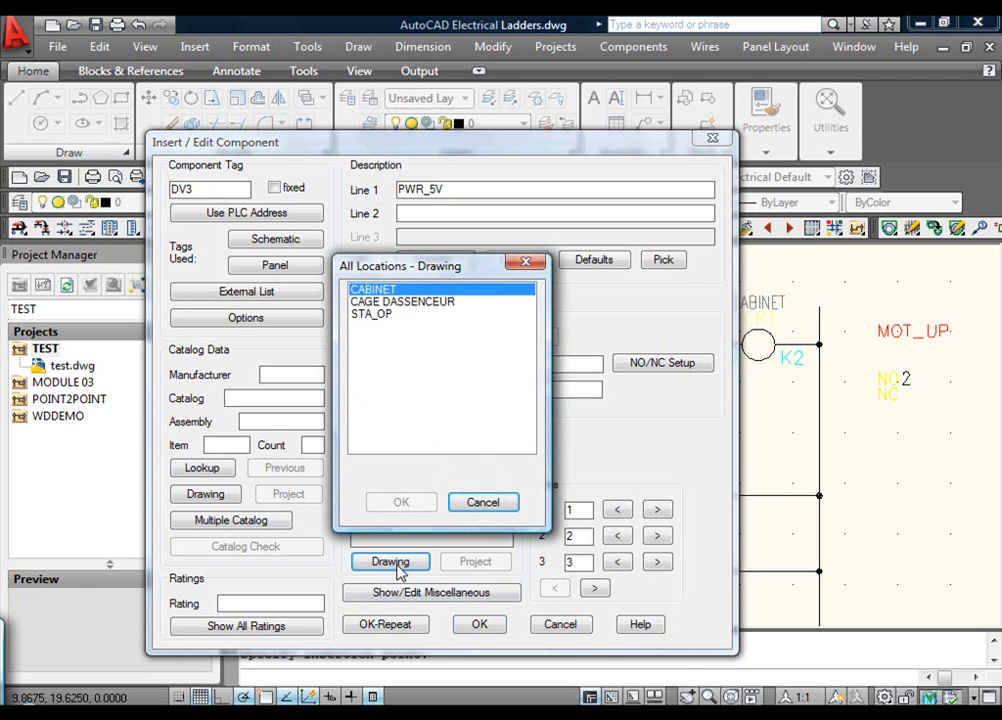
pyautogui.click(362, 291)
pyautogui.click(401, 503)
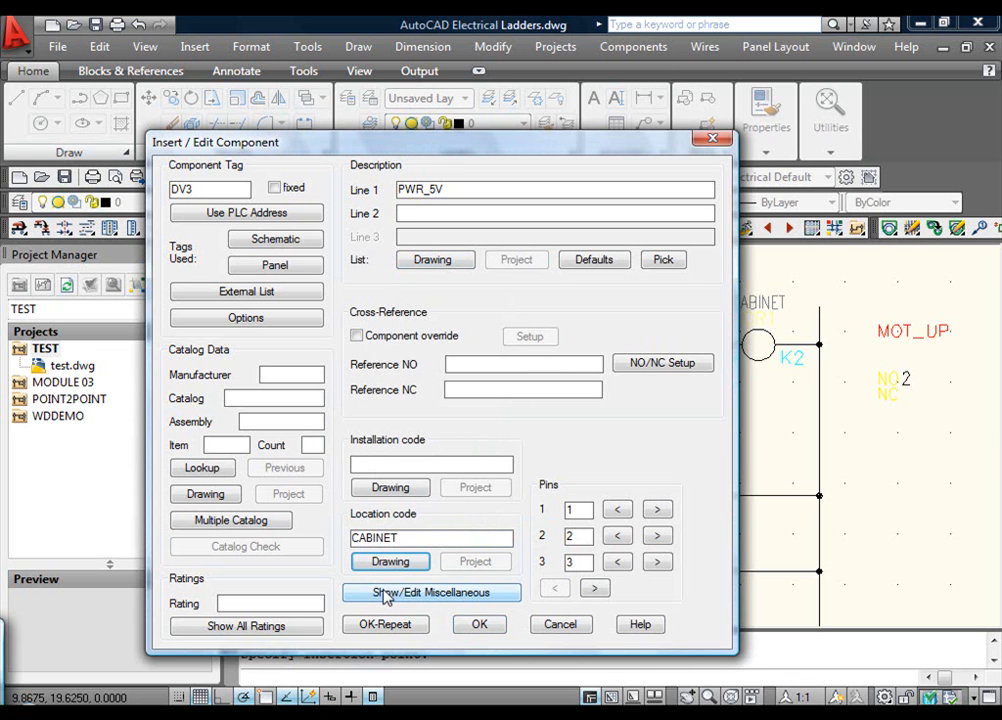
pyautogui.click(202, 468)
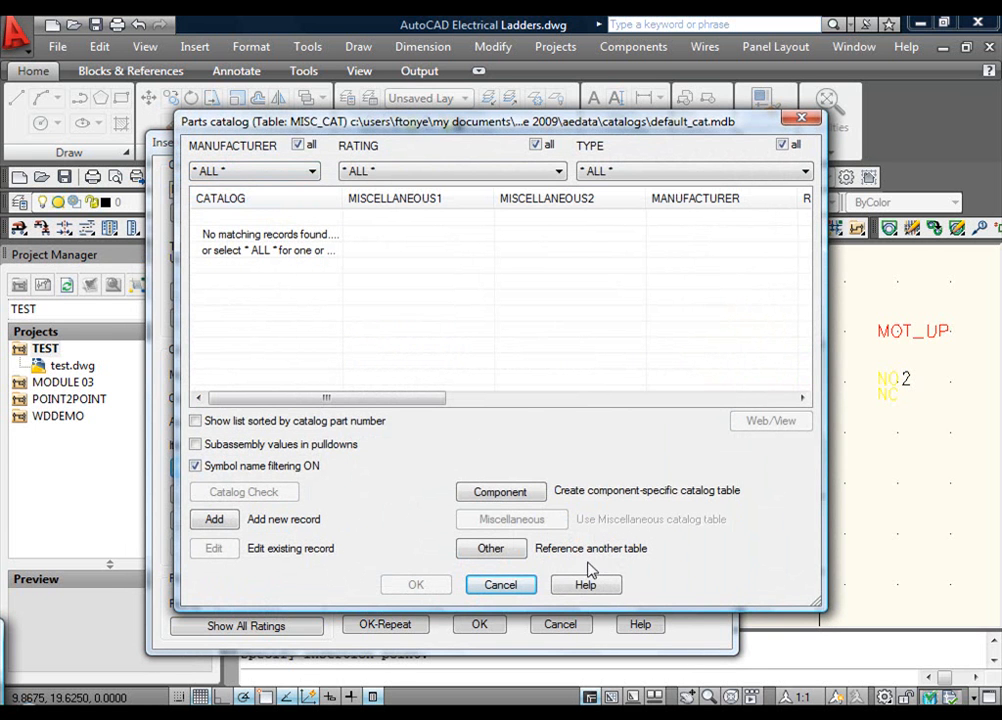
pyautogui.click(529, 590)
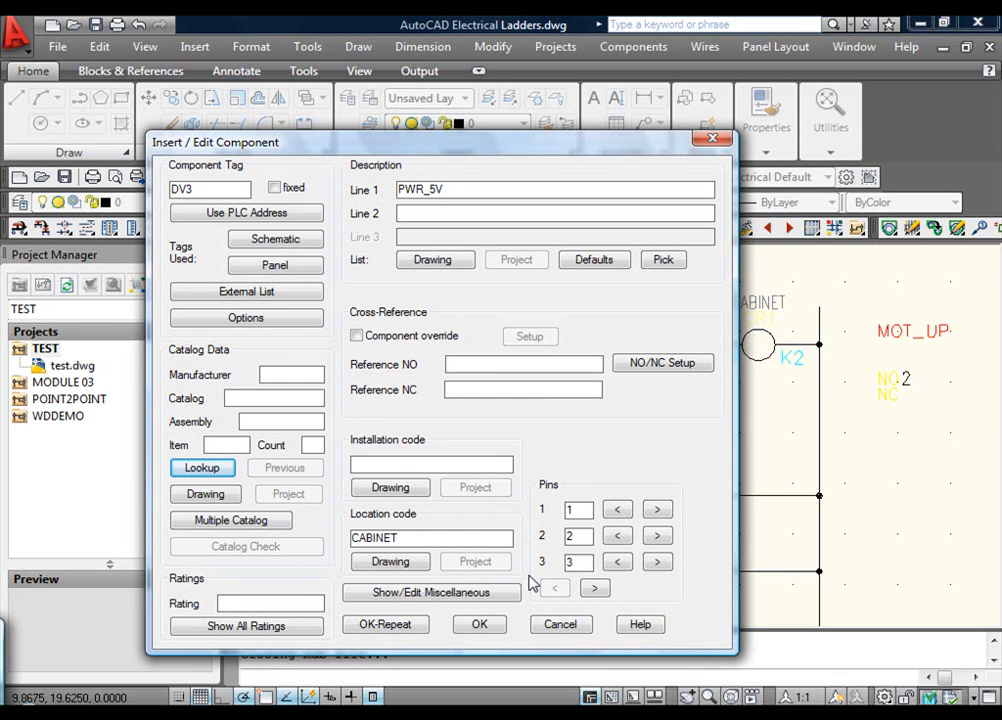
pyautogui.click(477, 625)
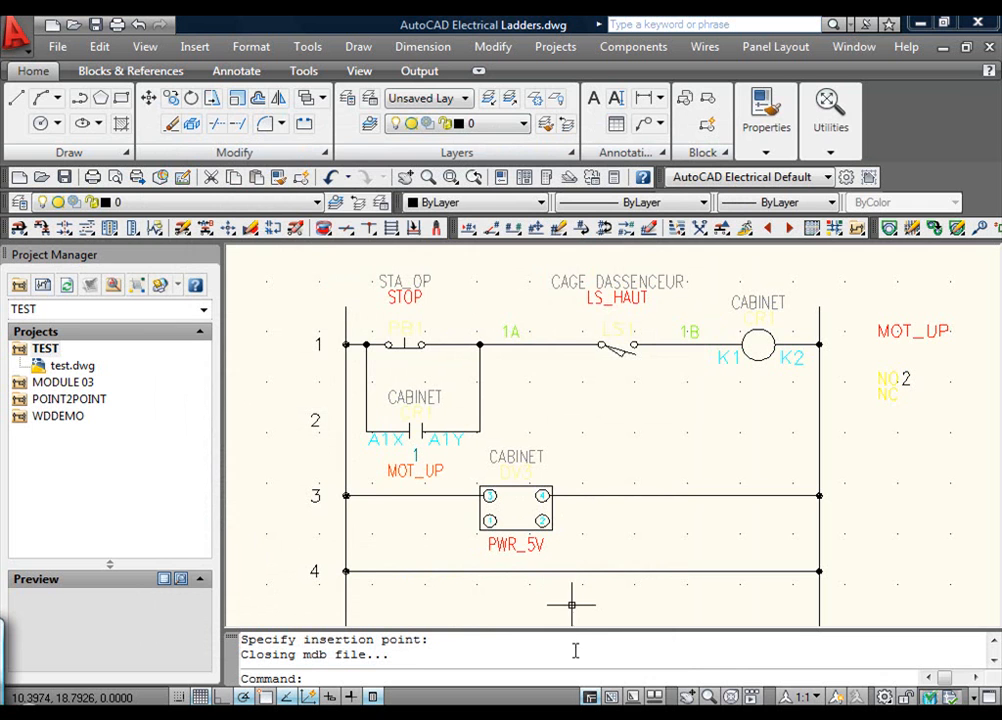
# Step: Insert a second single-phase ladder beside the first, with 5 rungs, width 4.5000, spacing 0.7500 and first reference 11, placed with snap off
pyautogui.moveTo(870, 501)
pyautogui.mouseDown(button='middle')
pyautogui.moveTo(861, 454)
pyautogui.moveTo(872, 428)
pyautogui.mouseUp(button='middle')
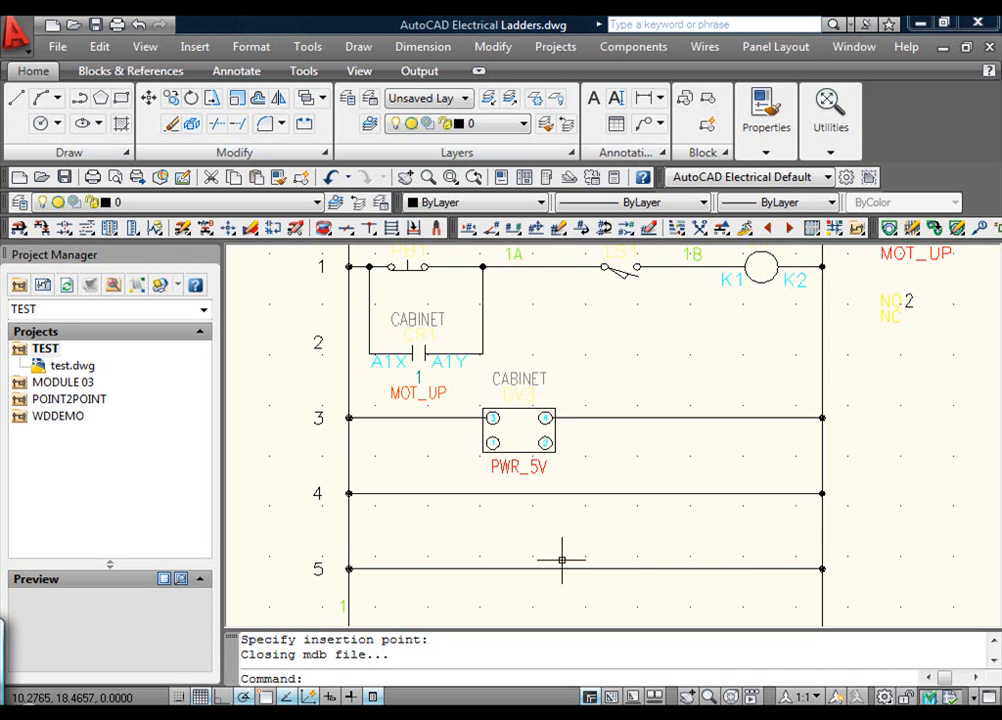
pyautogui.moveTo(879, 445)
pyautogui.mouseDown(button='middle')
pyautogui.moveTo(787, 488)
pyautogui.moveTo(813, 499)
pyautogui.moveTo(850, 494)
pyautogui.moveTo(711, 510)
pyautogui.moveTo(738, 483)
pyautogui.moveTo(465, 499)
pyautogui.mouseUp(button='middle')
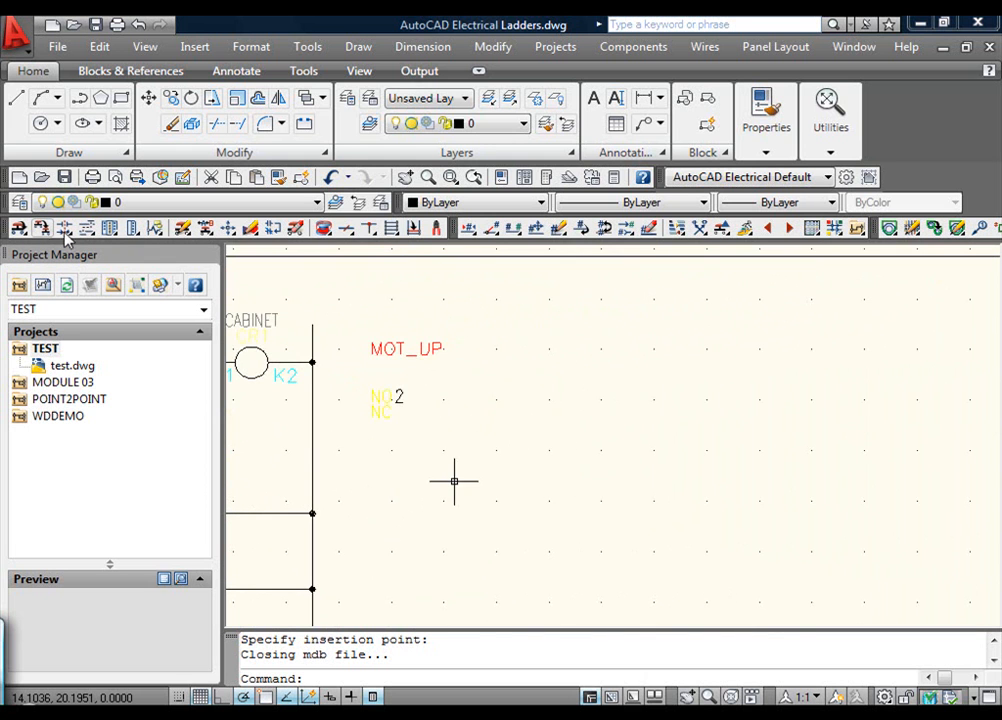
pyautogui.click(391, 228)
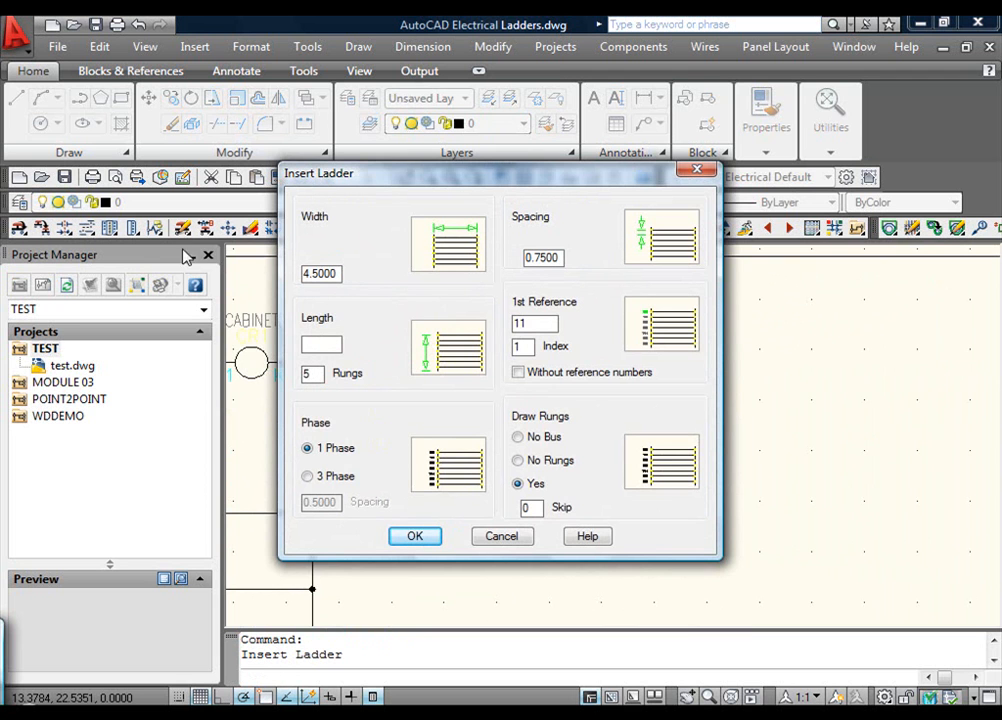
pyautogui.click(404, 539)
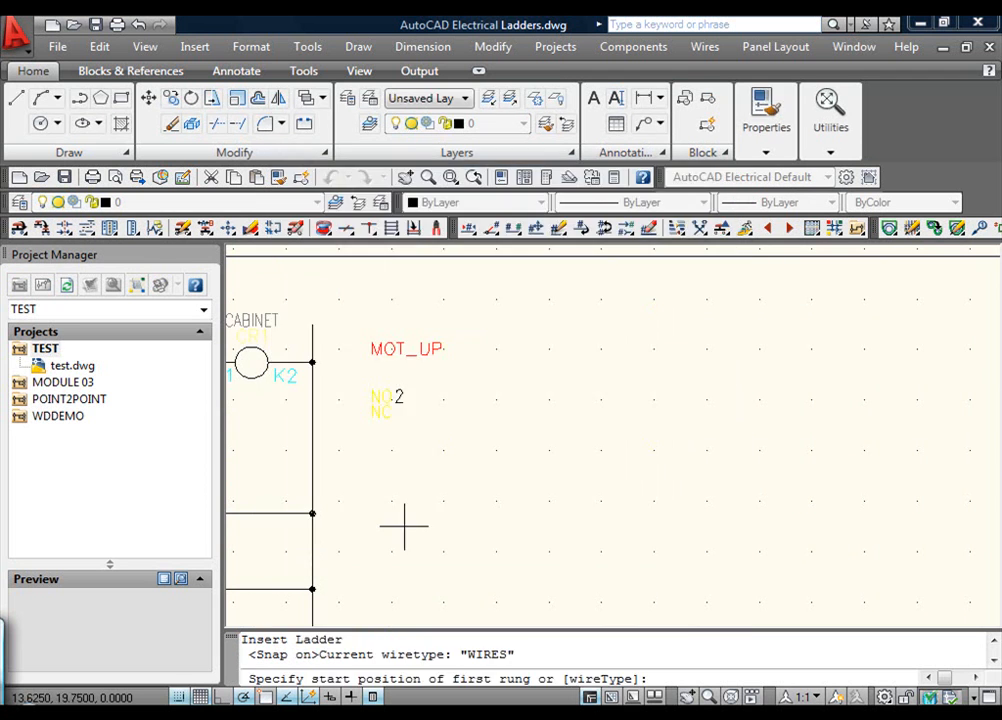
pyautogui.press('F9')
pyautogui.click(589, 340)
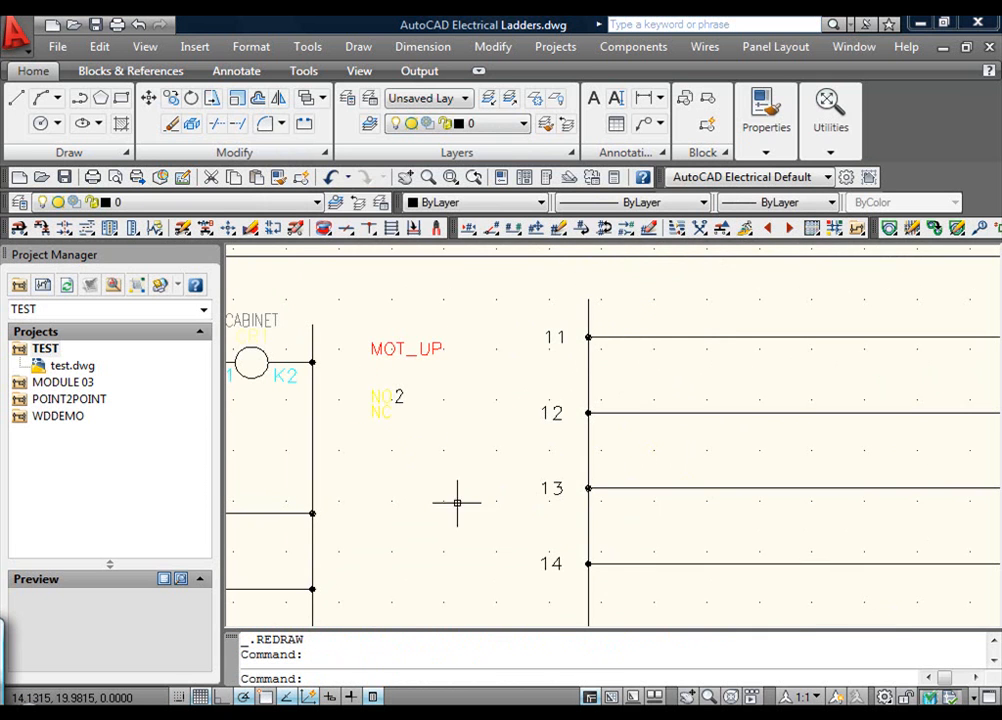
pyautogui.scroll(-3, 451, 496)
pyautogui.moveTo(451, 496)
pyautogui.mouseDown(button='middle')
pyautogui.moveTo(475, 481)
pyautogui.moveTo(521, 322)
pyautogui.moveTo(506, 368)
pyautogui.mouseUp(button='middle')
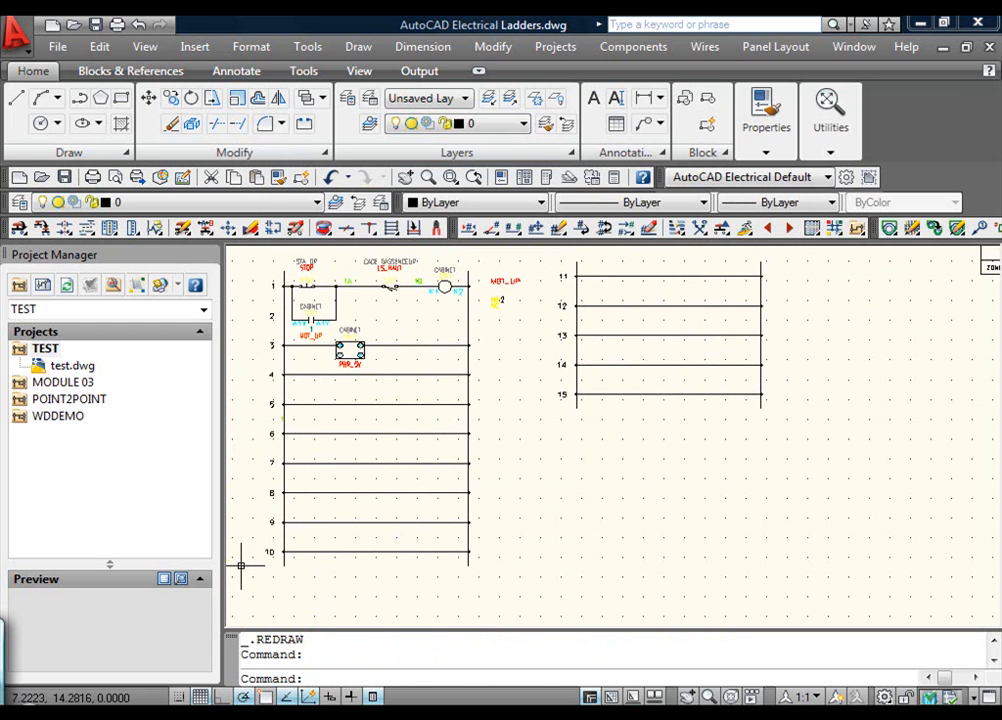
pyautogui.moveTo(546, 420); pyautogui.dragTo(549, 426, button='middle')
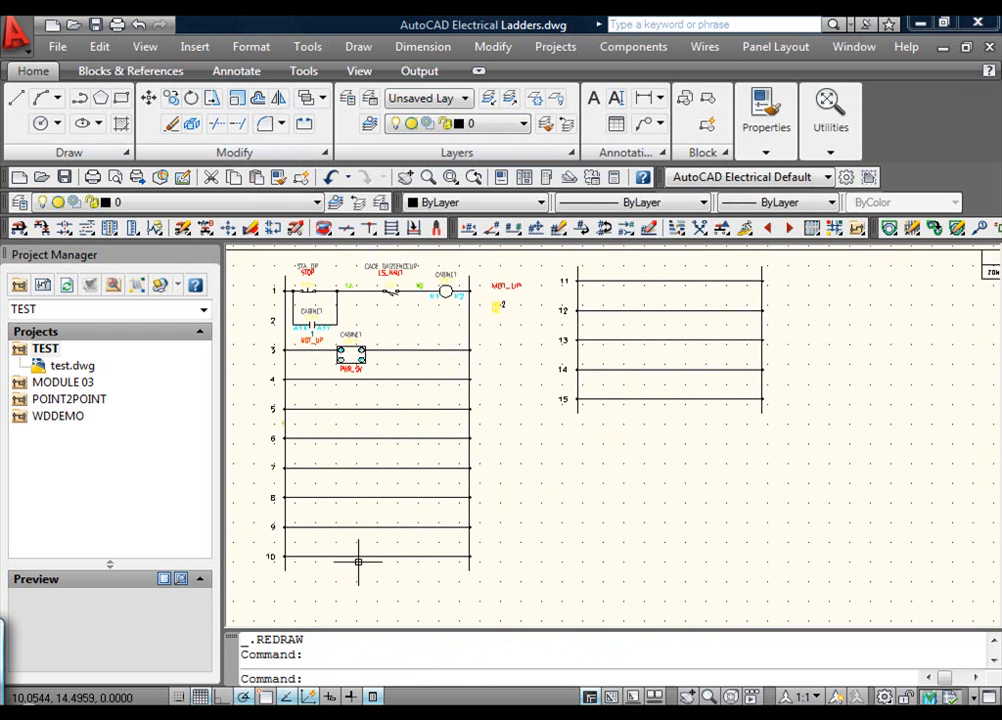
pyautogui.scroll(2, 553, 250)
pyautogui.moveTo(523, 380); pyautogui.dragTo(608, 396, button='middle')
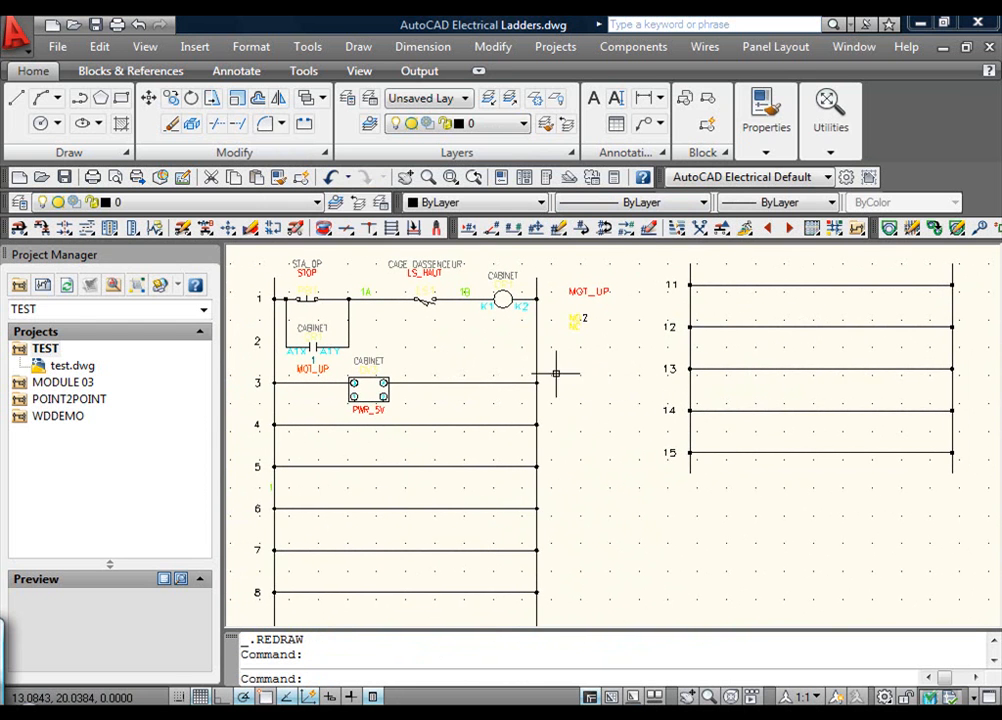
pyautogui.moveTo(536, 365)
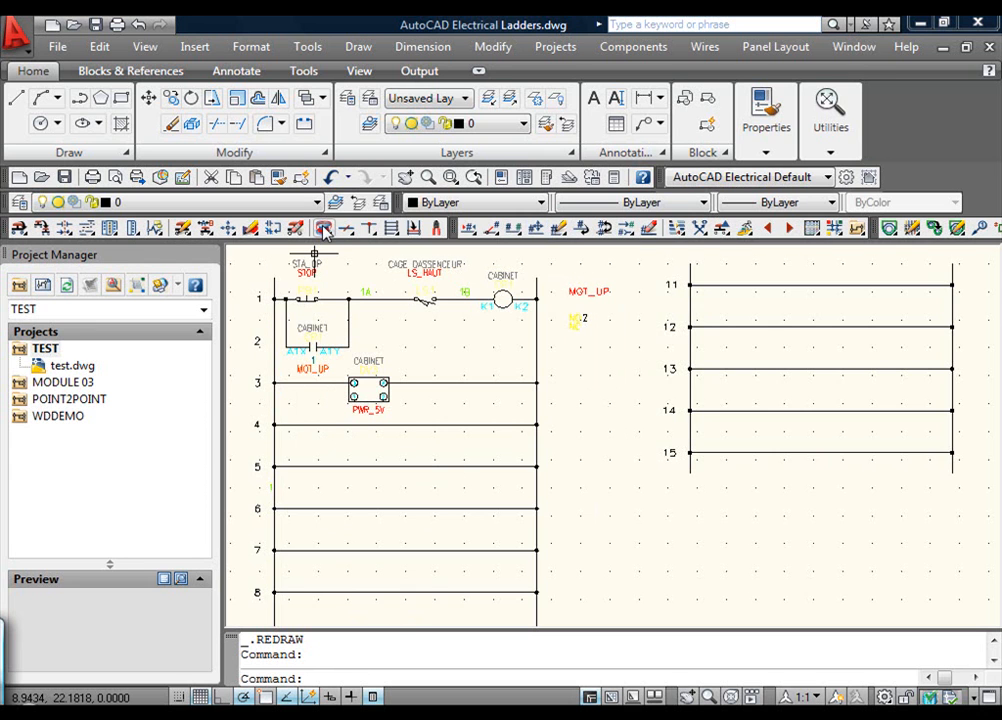
pyautogui.scroll(2, 366, 331)
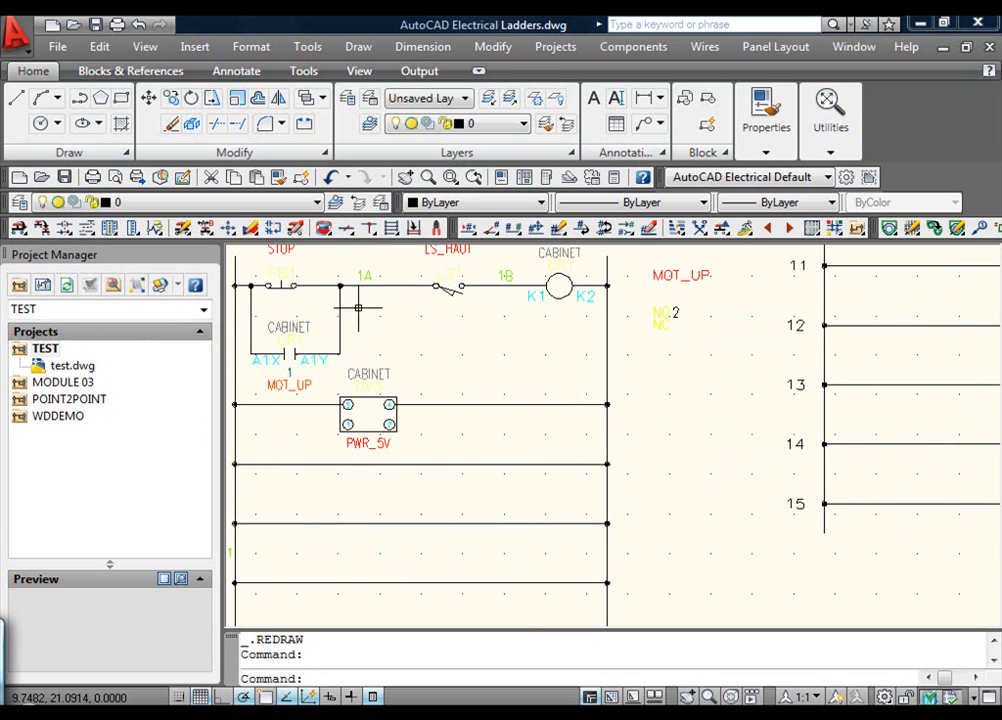
pyautogui.scroll(3, 328, 248)
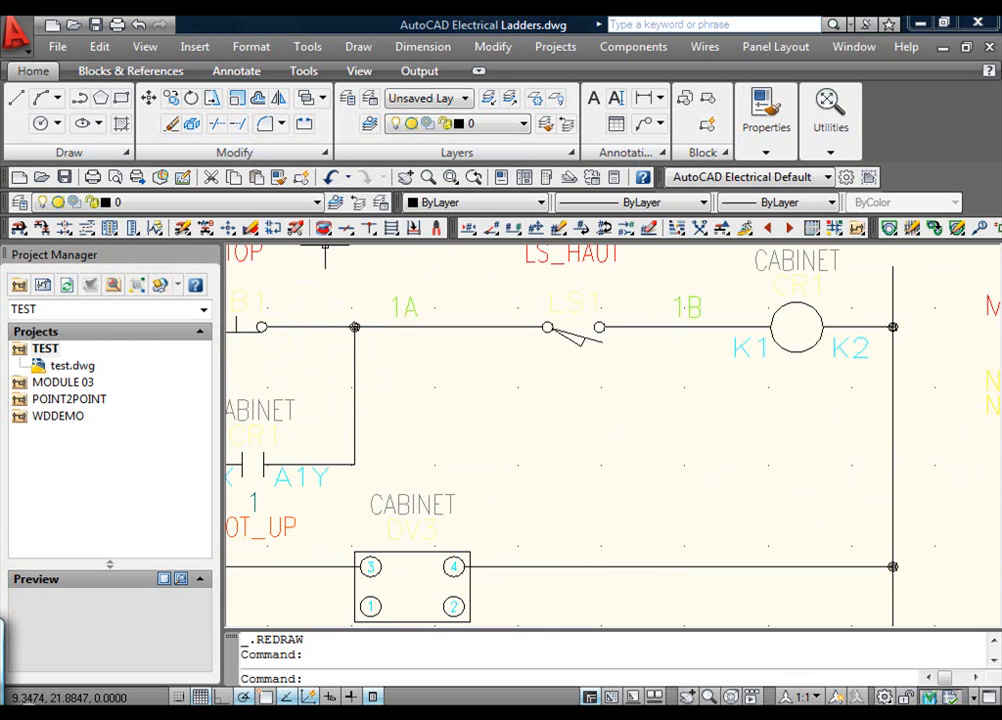
pyautogui.moveTo(445, 443); pyautogui.dragTo(450, 340, button='middle')
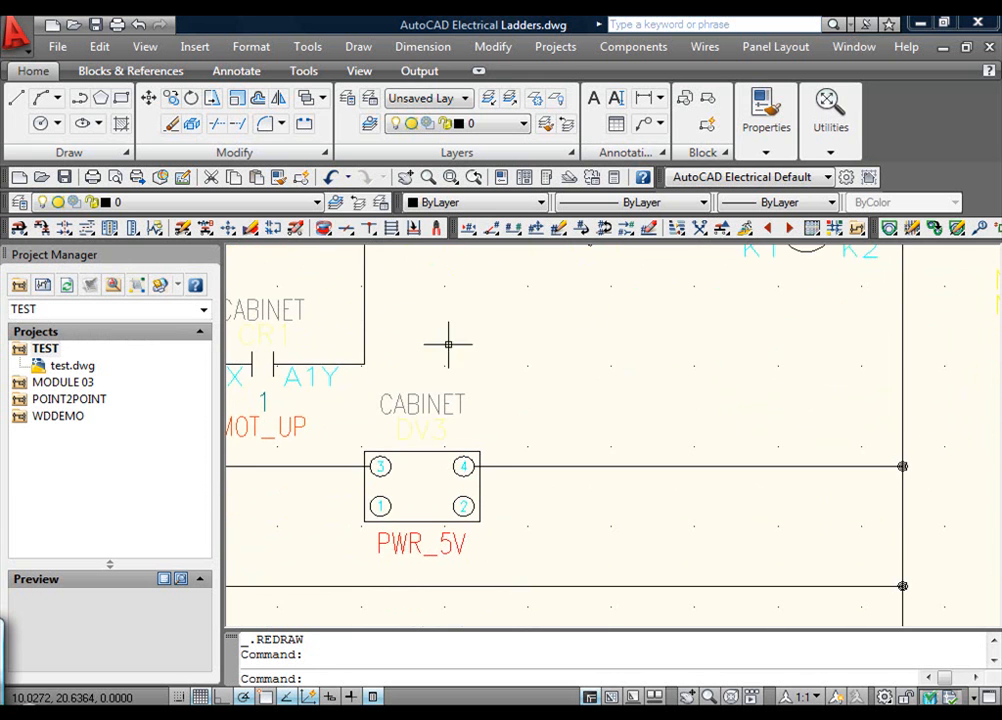
pyautogui.click(345, 229)
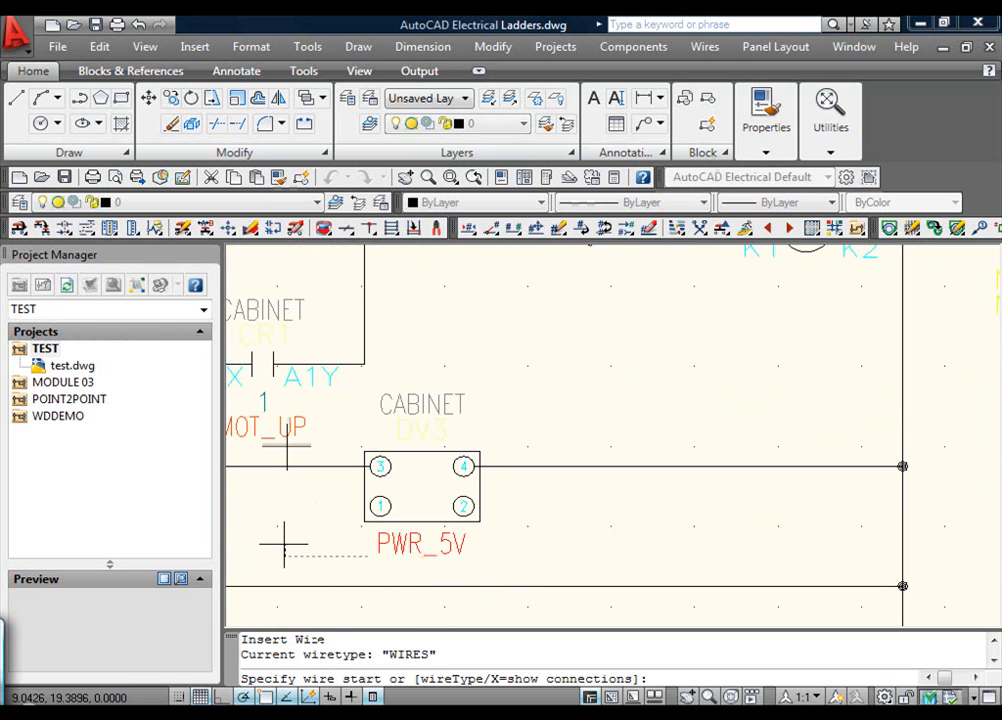
pyautogui.press('Escape')
pyautogui.press('Escape')
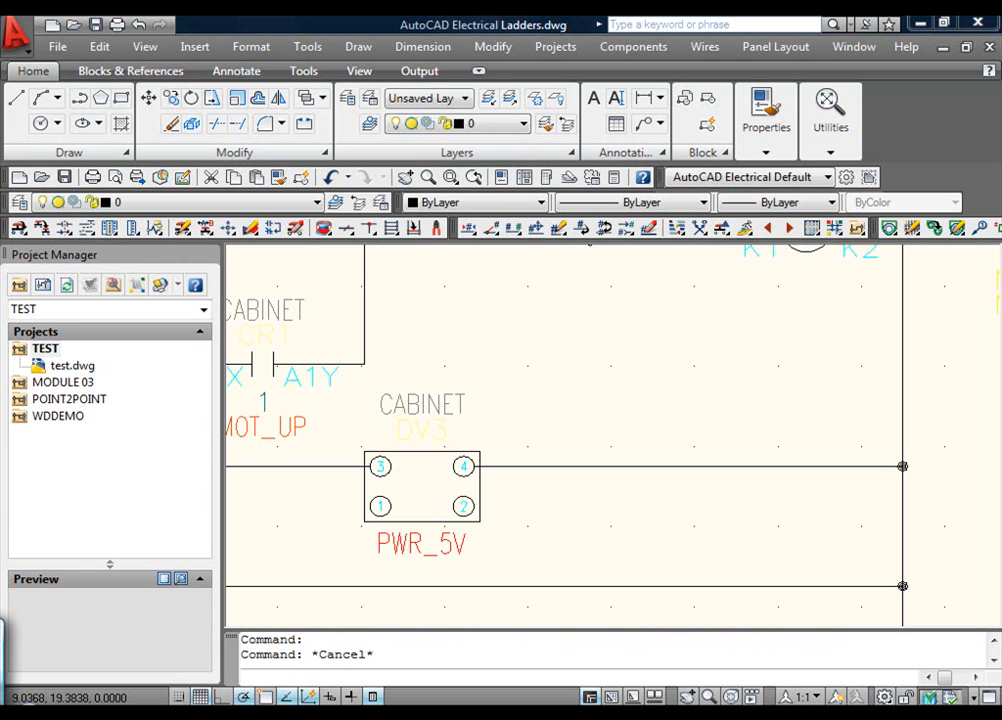
pyautogui.press('Escape')
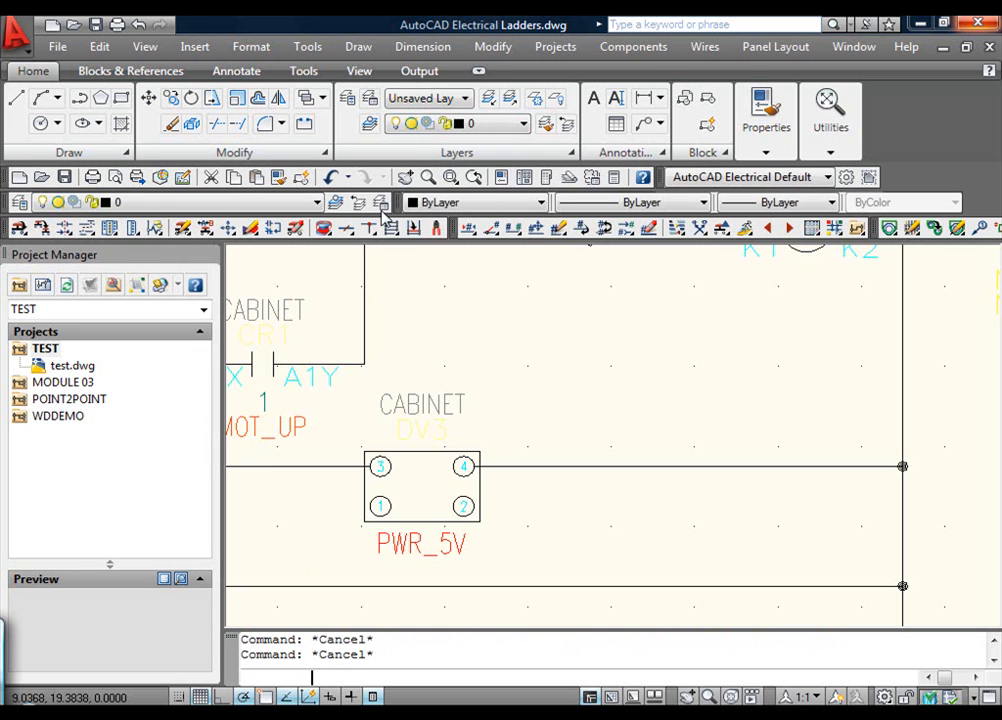
# Step: Check the available wire types, keep the current one, and insert a wire from terminal 1 of the PWR_5V box toward its lower left, with connections shown
pyautogui.click(322, 230)
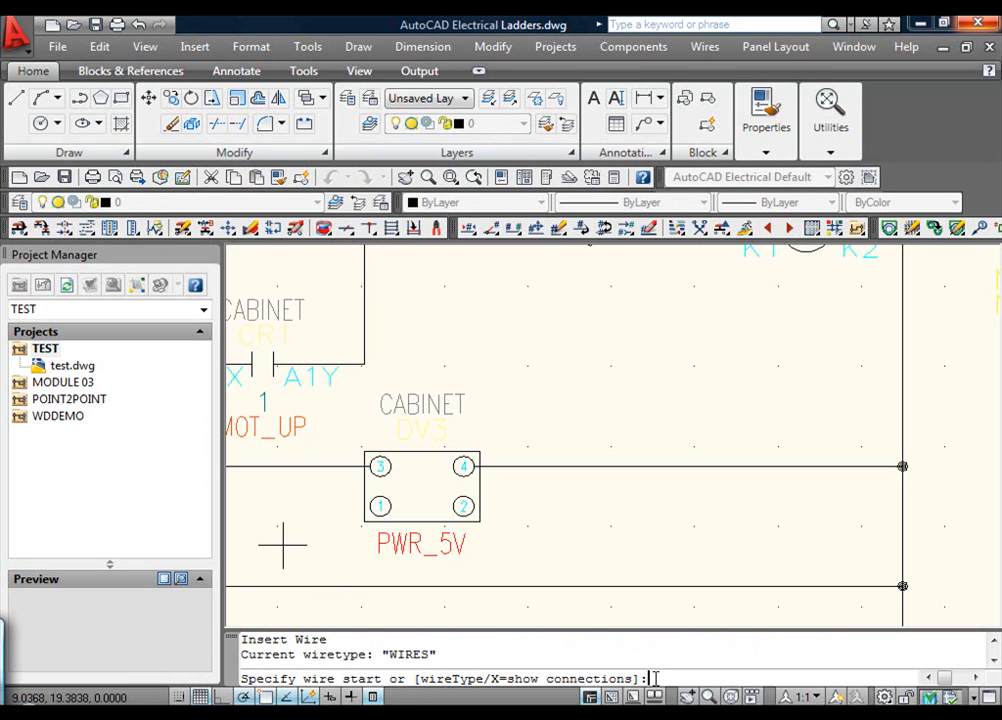
pyautogui.write('T')
pyautogui.press('Return')
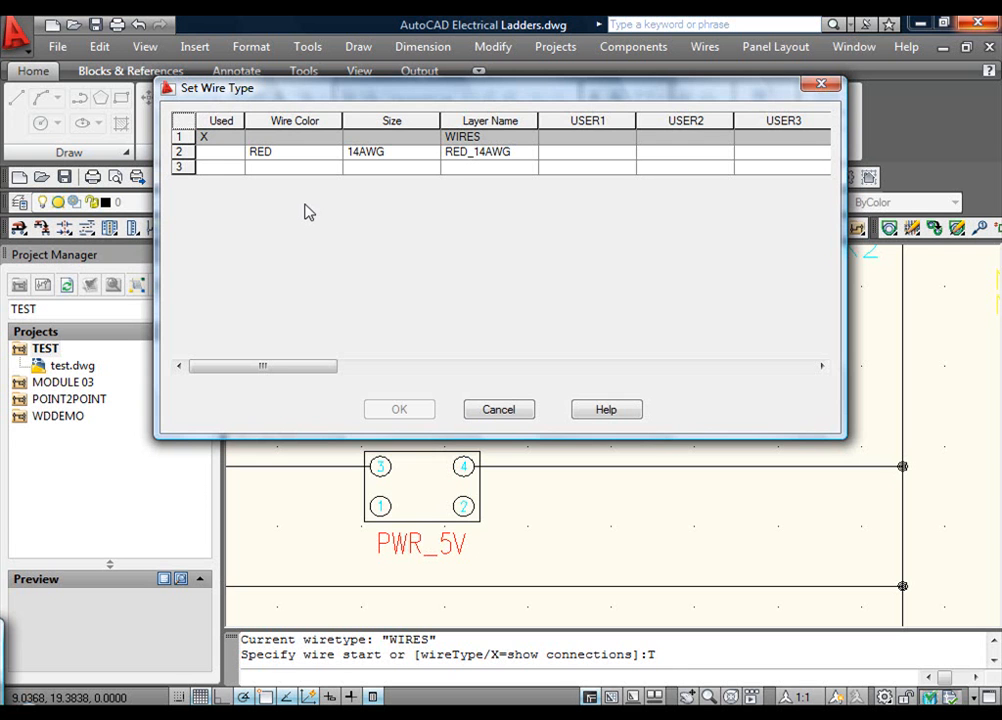
pyautogui.click(820, 84)
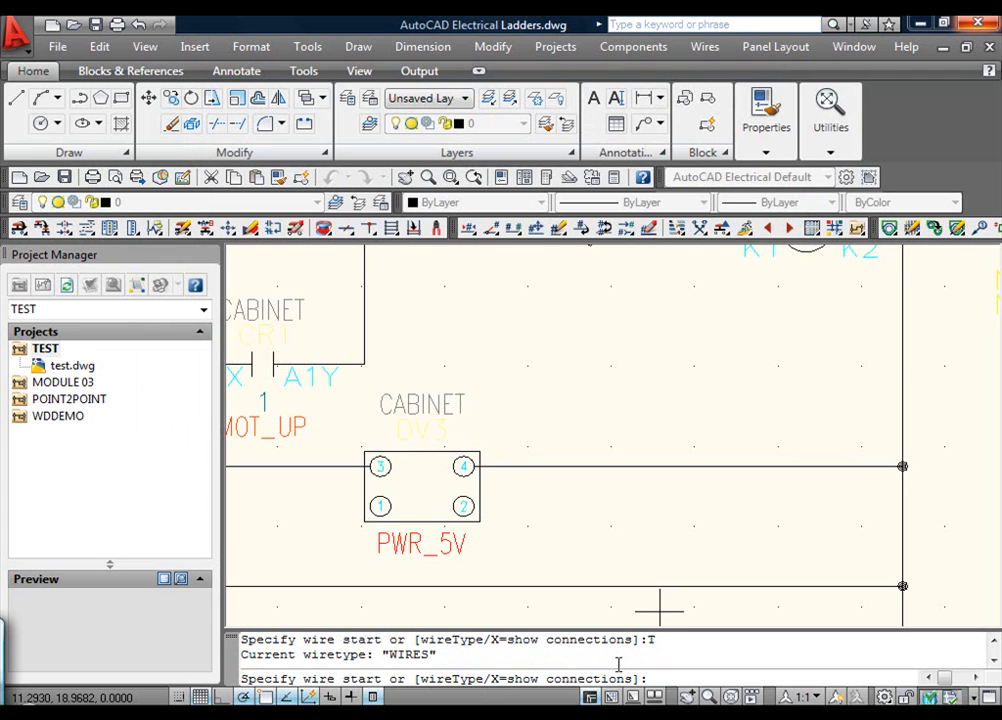
pyautogui.write('X')
pyautogui.press('Return')
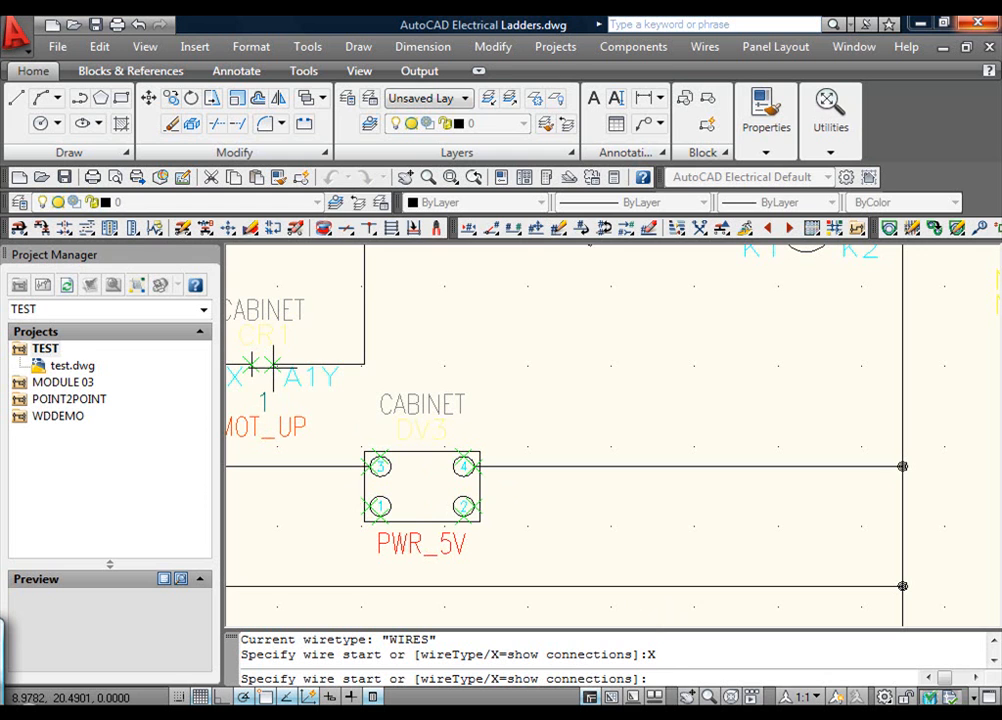
pyautogui.click(379, 506)
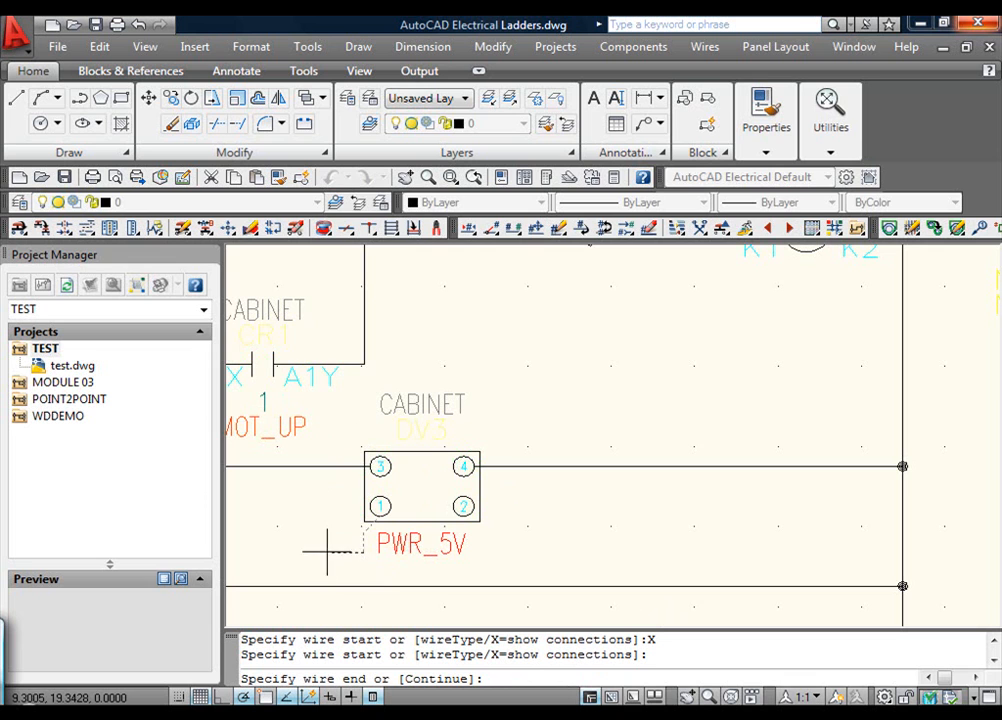
pyautogui.click(291, 554)
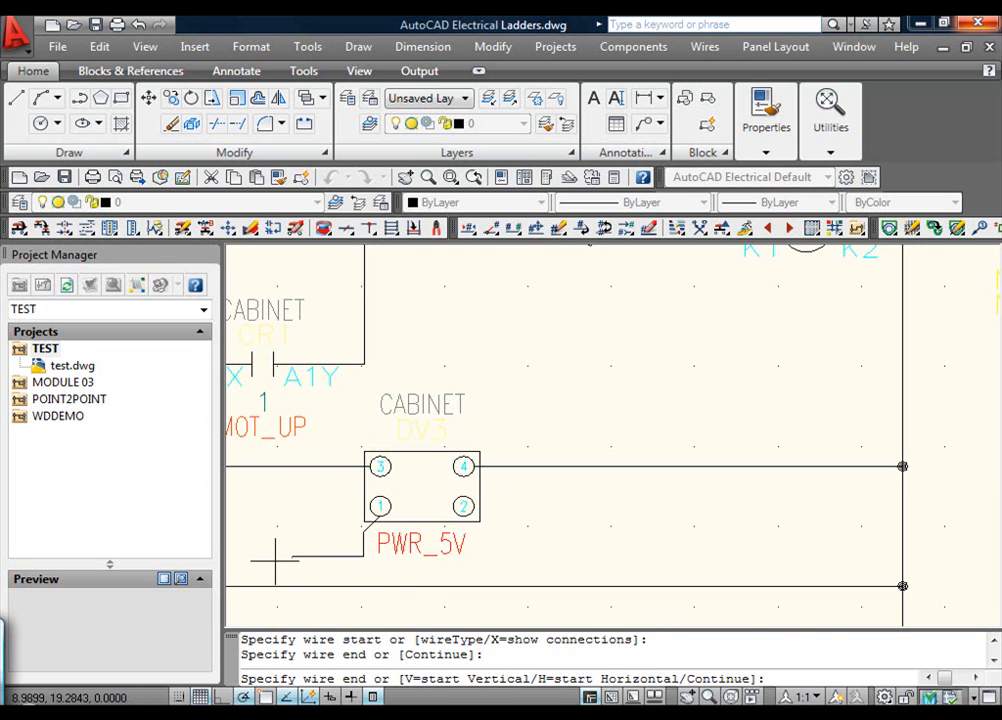
pyautogui.press('Escape')
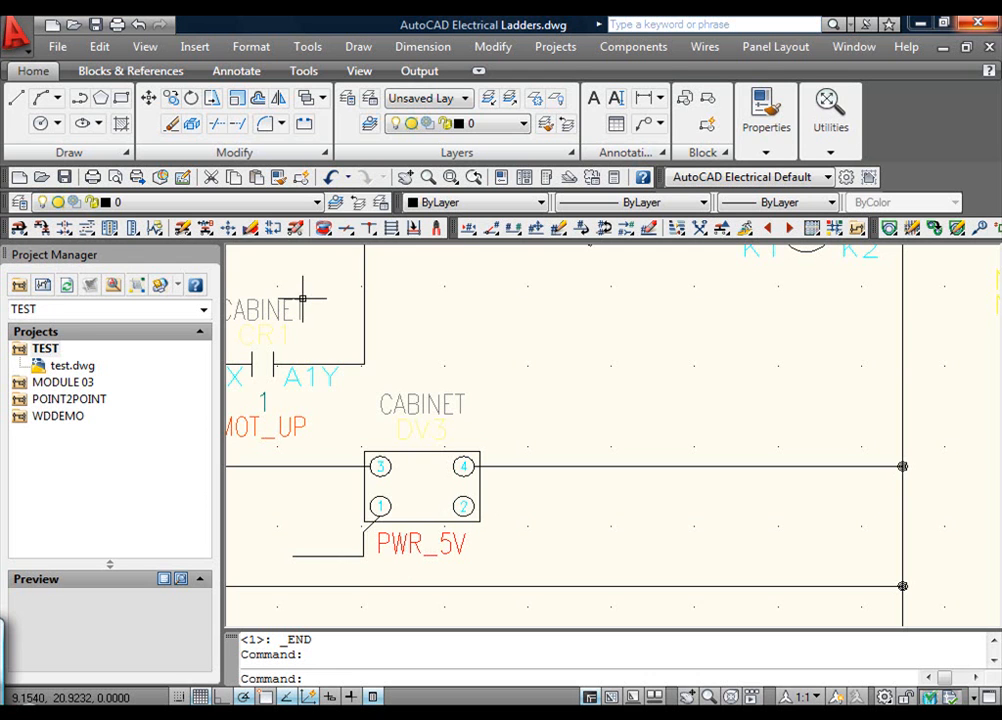
# Step: Insert a wire from terminal 2 of the PWR_5V box down and out toward its lower right, with connection points shown
pyautogui.click(324, 230)
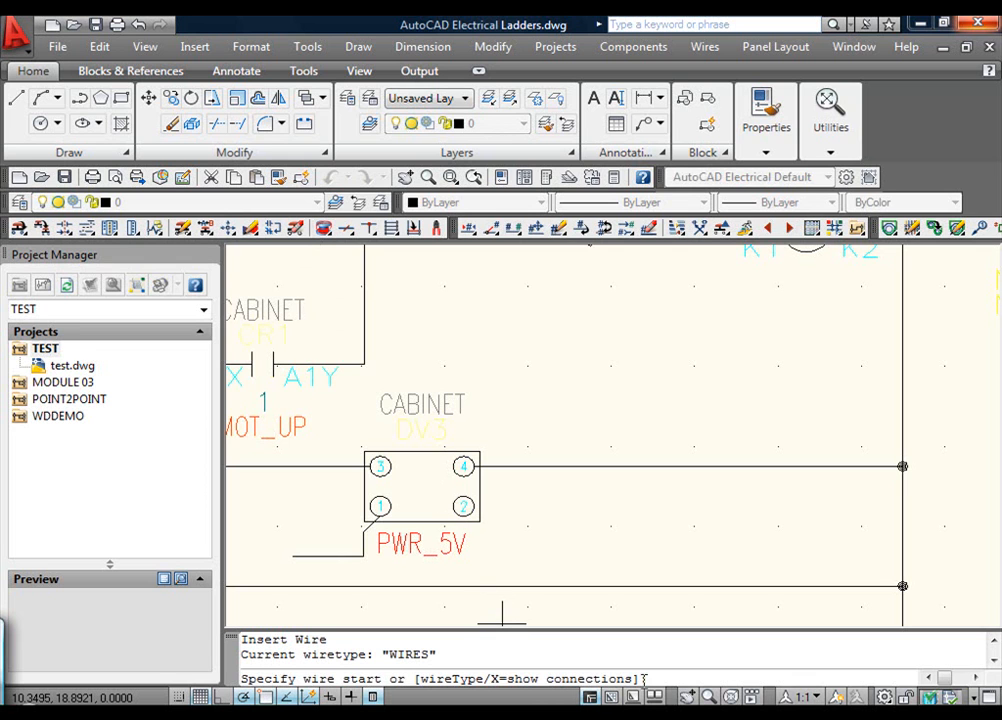
pyautogui.write('X')
pyautogui.press('Return')
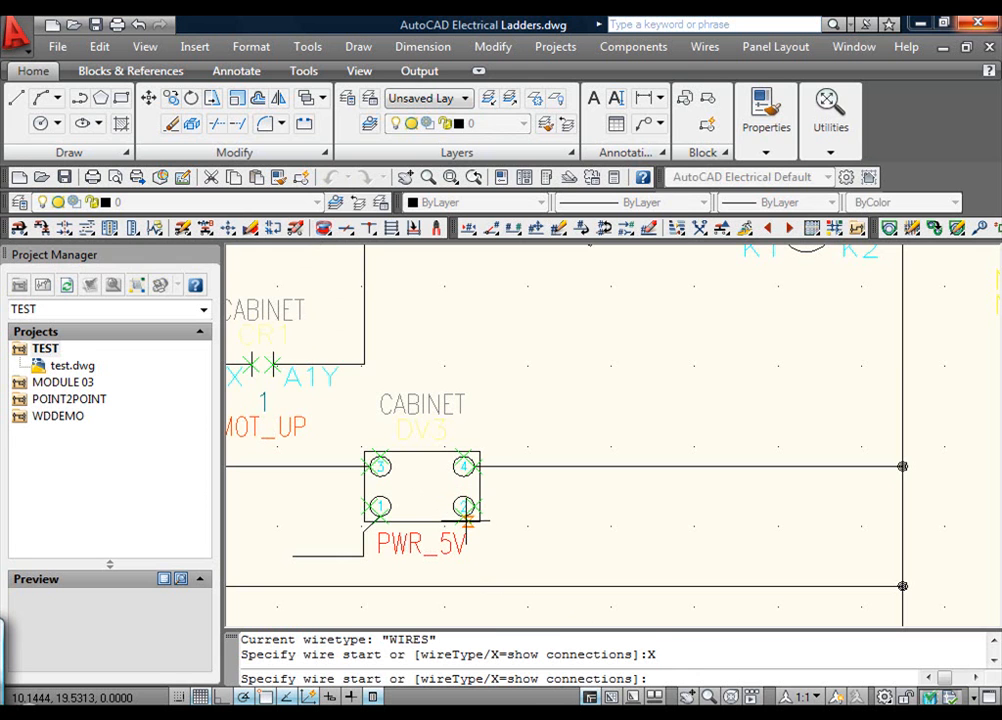
pyautogui.click(465, 508)
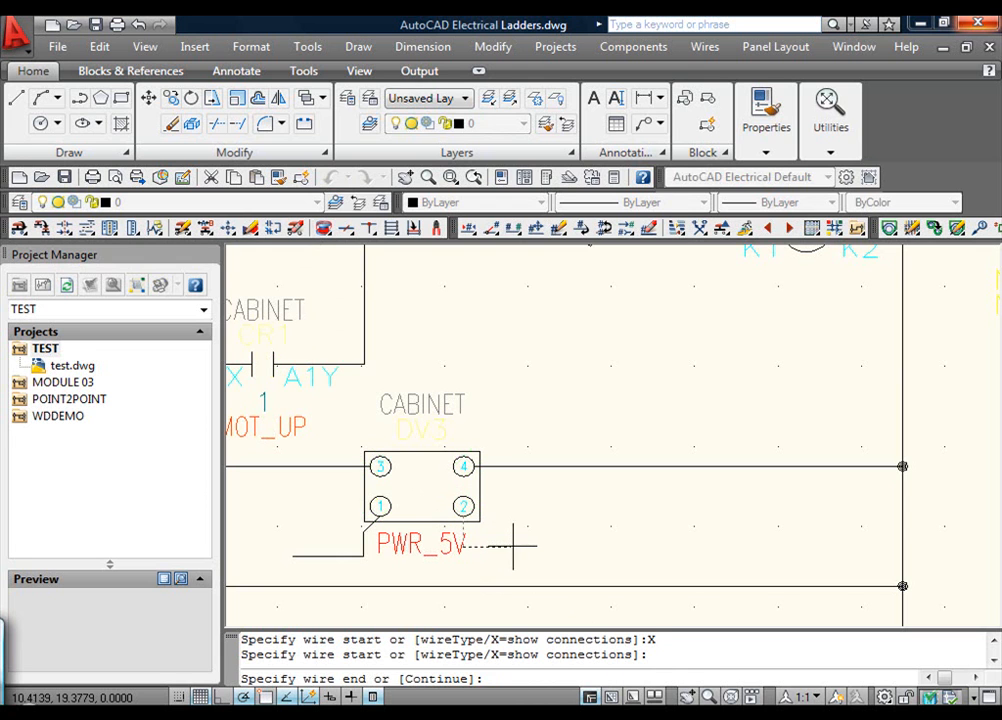
pyautogui.click(548, 547)
pyautogui.press('Return')
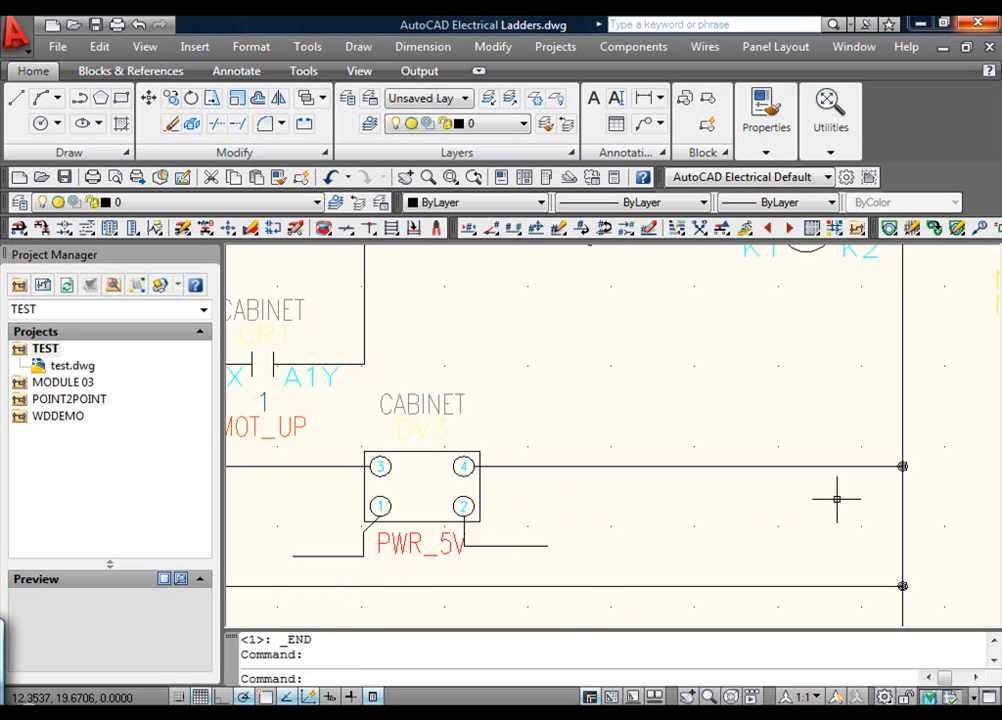
pyautogui.press('Escape')
pyautogui.press('Escape')
# Step: Insert a source signal arrow at the free end of the terminal 1 wire with code PWR, description PWR_+5V and arrow style 1
pyautogui.moveTo(953, 465)
pyautogui.mouseDown(button='middle')
pyautogui.moveTo(698, 510)
pyautogui.moveTo(483, 642)
pyautogui.moveTo(425, 652)
pyautogui.mouseUp(button='middle')
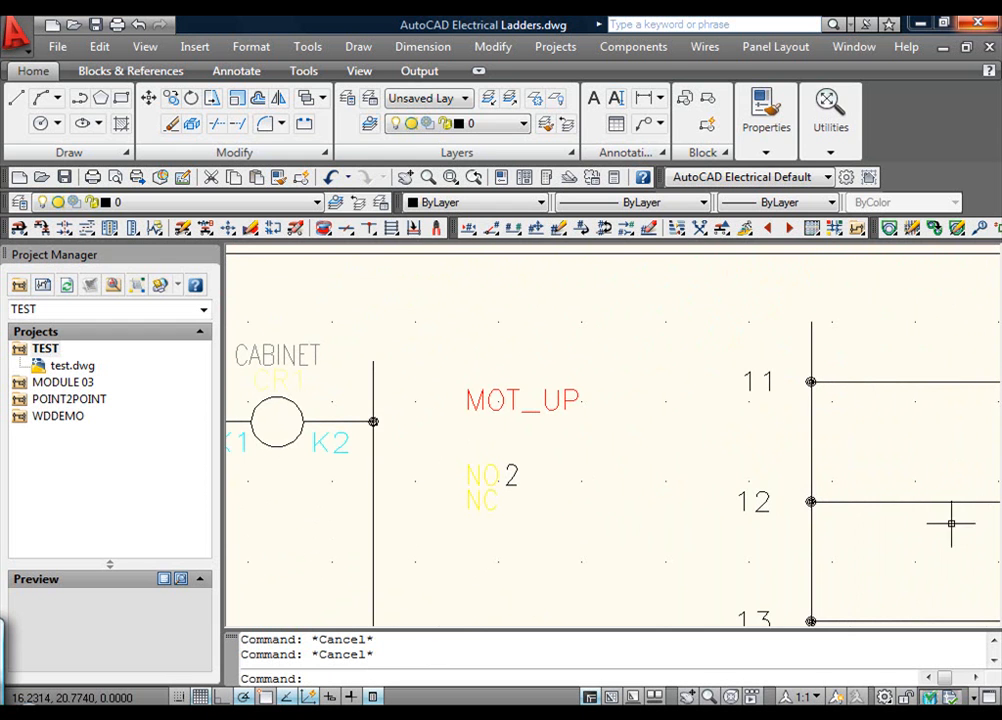
pyautogui.moveTo(401, 542)
pyautogui.mouseDown(button='middle')
pyautogui.moveTo(845, 420)
pyautogui.moveTo(998, 312)
pyautogui.moveTo(981, 314)
pyautogui.mouseUp(button='middle')
pyautogui.scroll(-2, 960, 315)
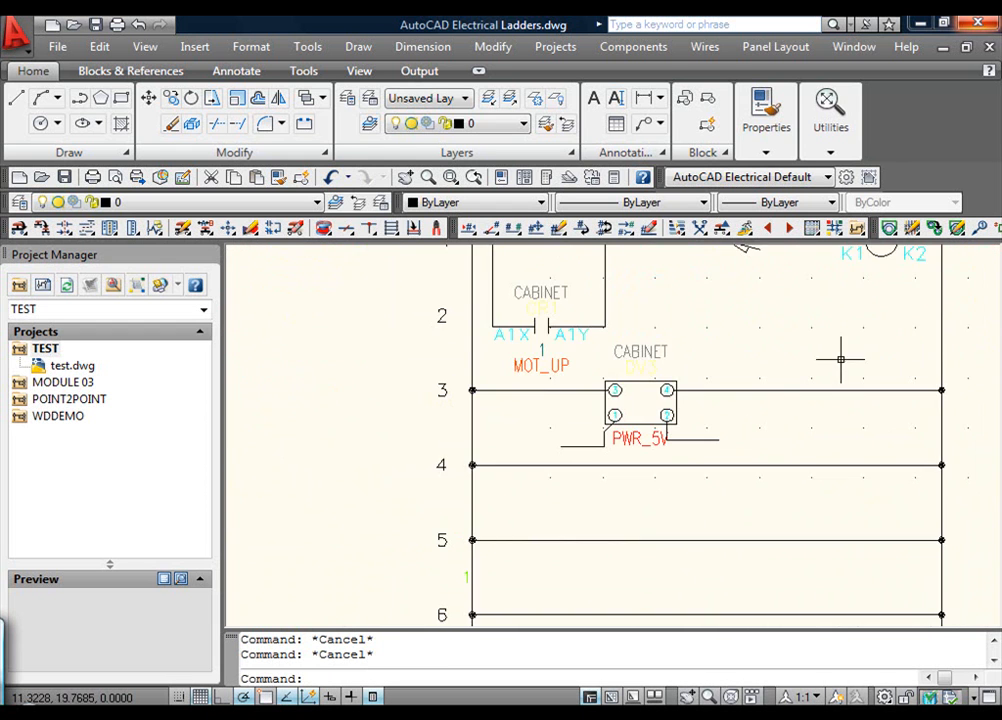
pyautogui.click(630, 236)
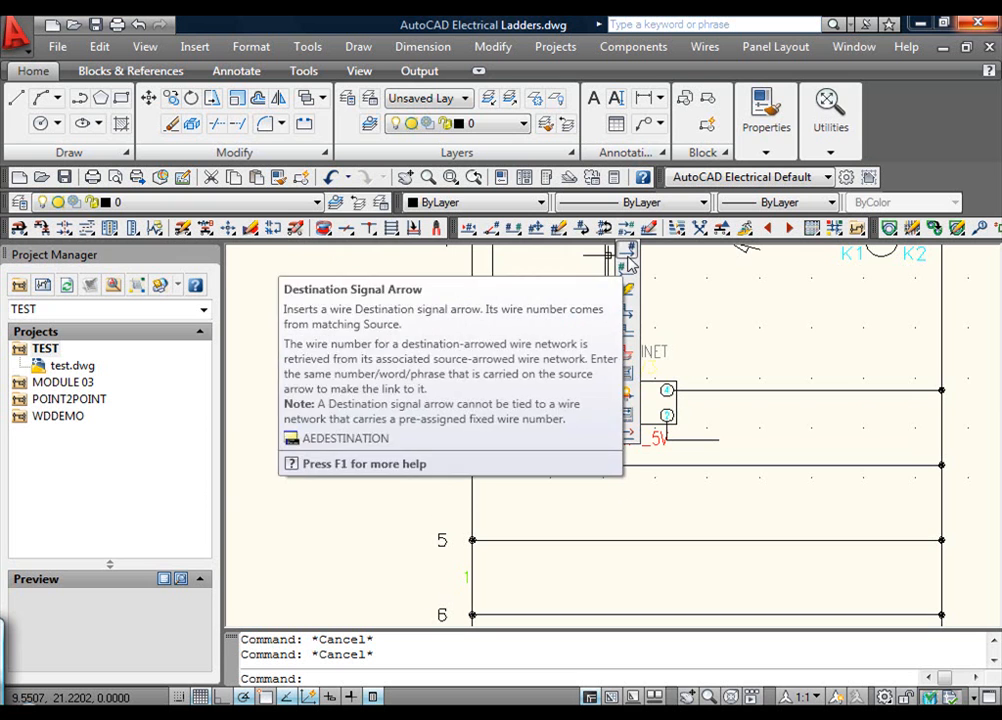
pyautogui.click(627, 252)
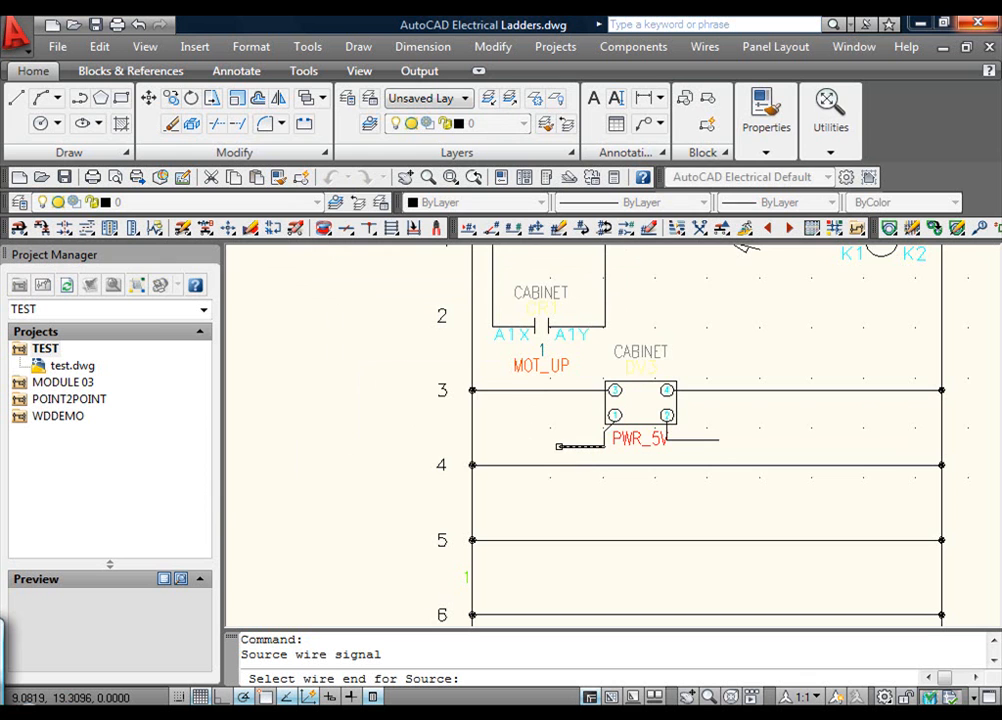
pyautogui.click(557, 446)
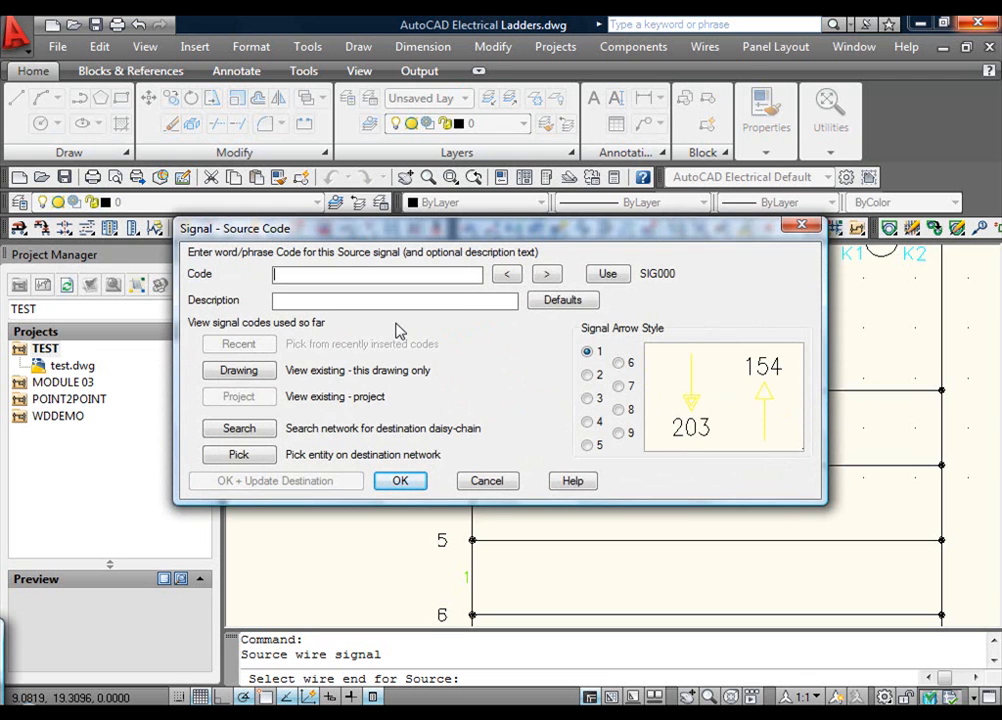
pyautogui.write('PWR')
pyautogui.click(306, 298)
pyautogui.write('WR')
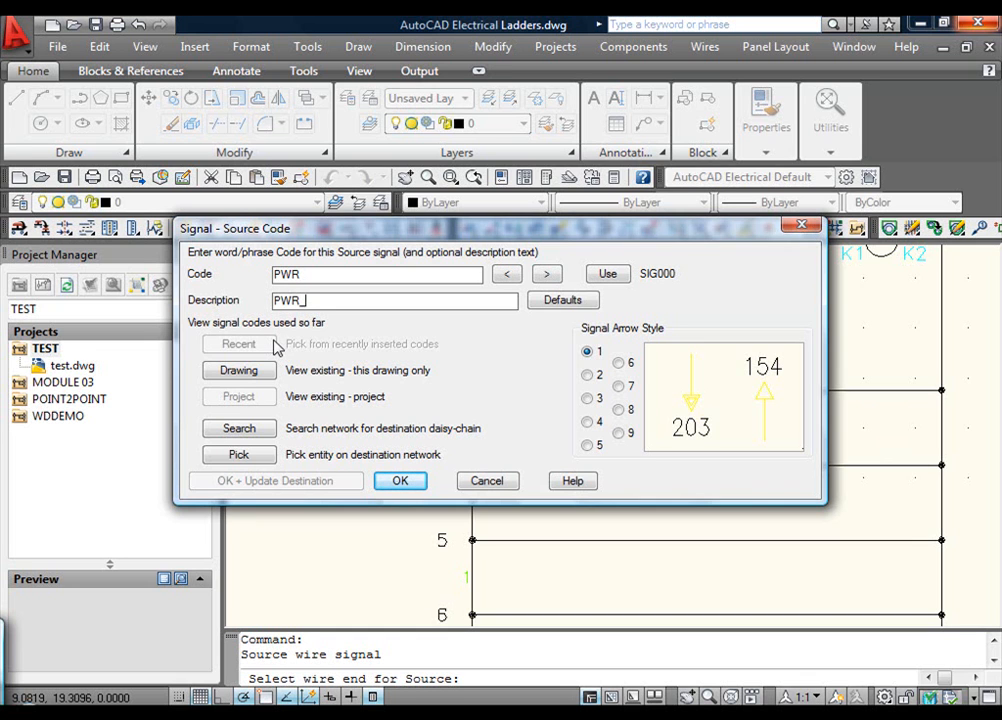
pyautogui.write('_+5V')
pyautogui.click(414, 484)
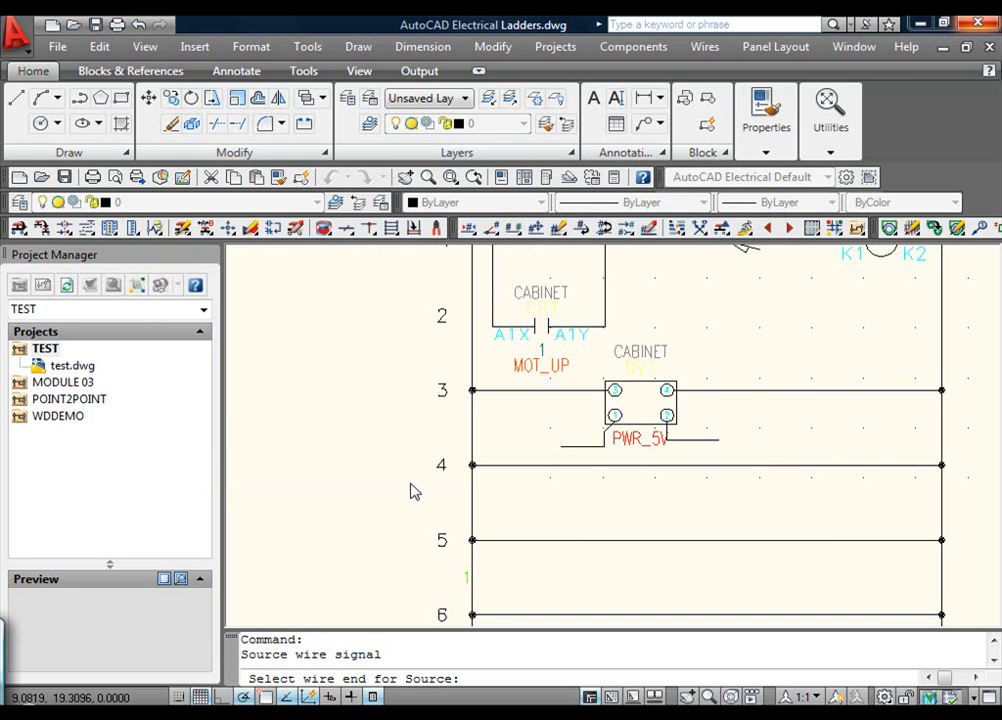
pyautogui.click(557, 446)
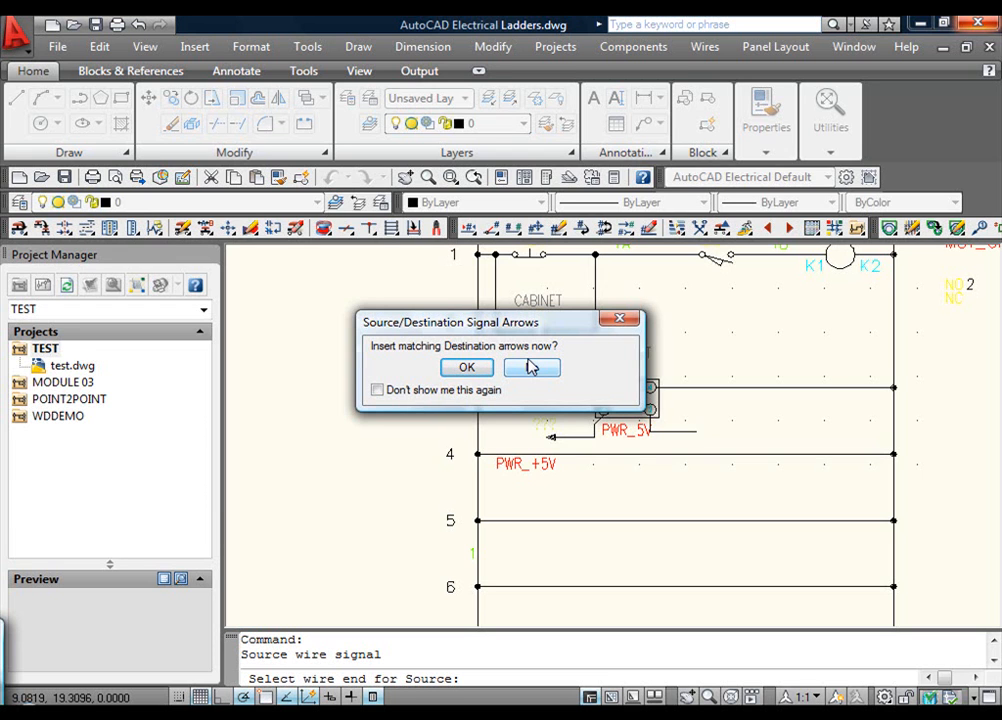
# Step: Insert the matching PWR destination arrow at the upper end of the second ladder's left rail
pyautogui.click(461, 367)
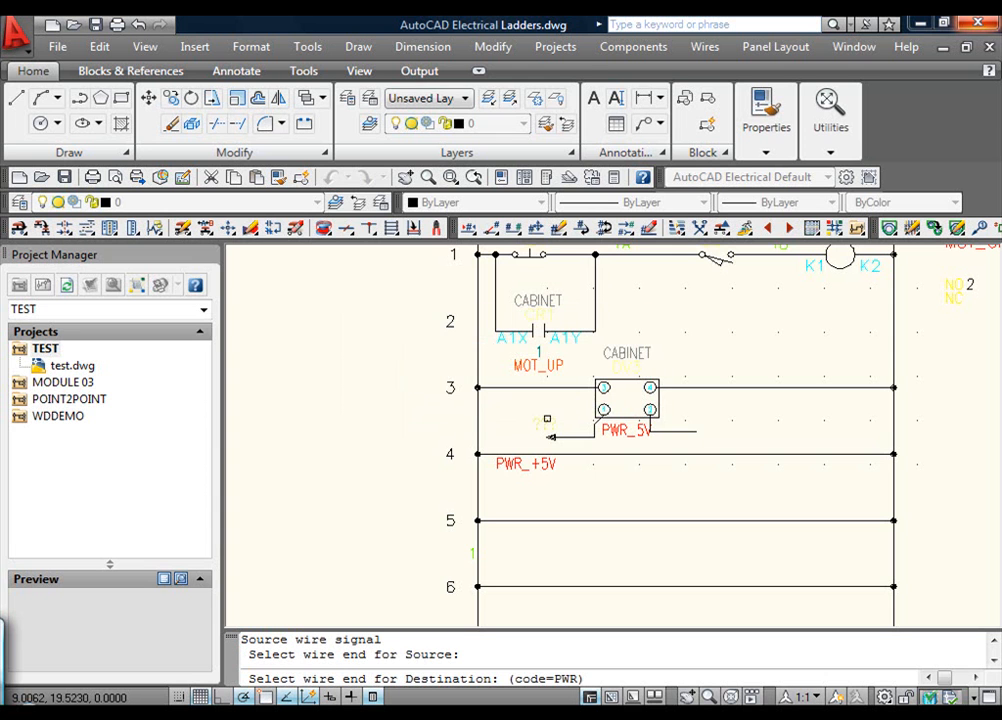
pyautogui.moveTo(988, 320)
pyautogui.mouseDown(button='middle')
pyautogui.moveTo(600, 456)
pyautogui.moveTo(500, 467)
pyautogui.moveTo(355, 452)
pyautogui.mouseUp(button='middle')
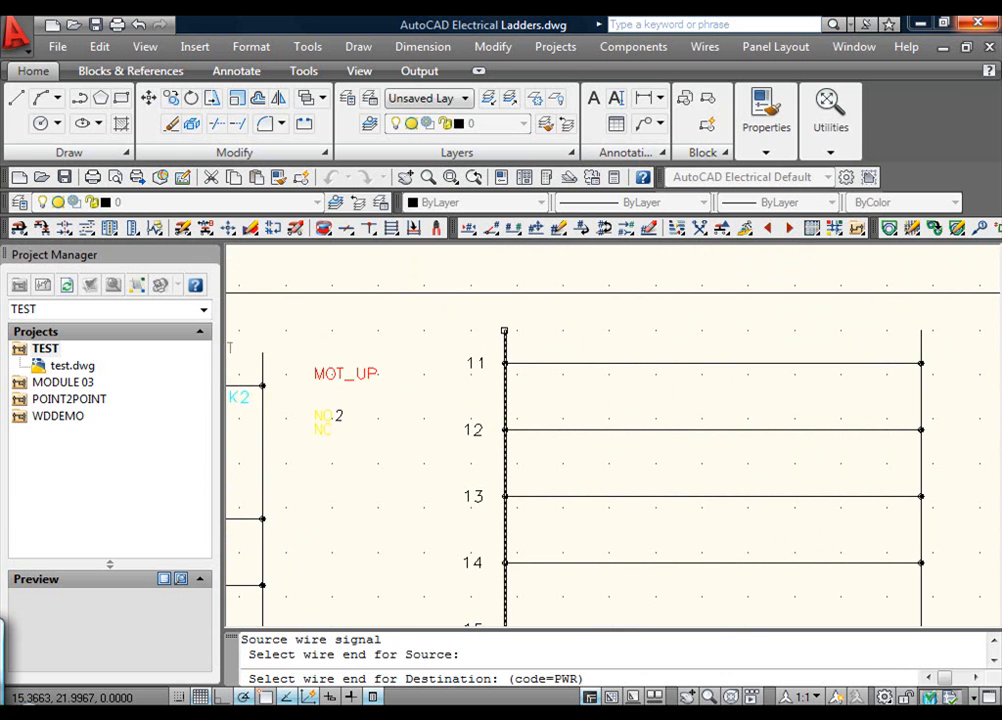
pyautogui.click(505, 333)
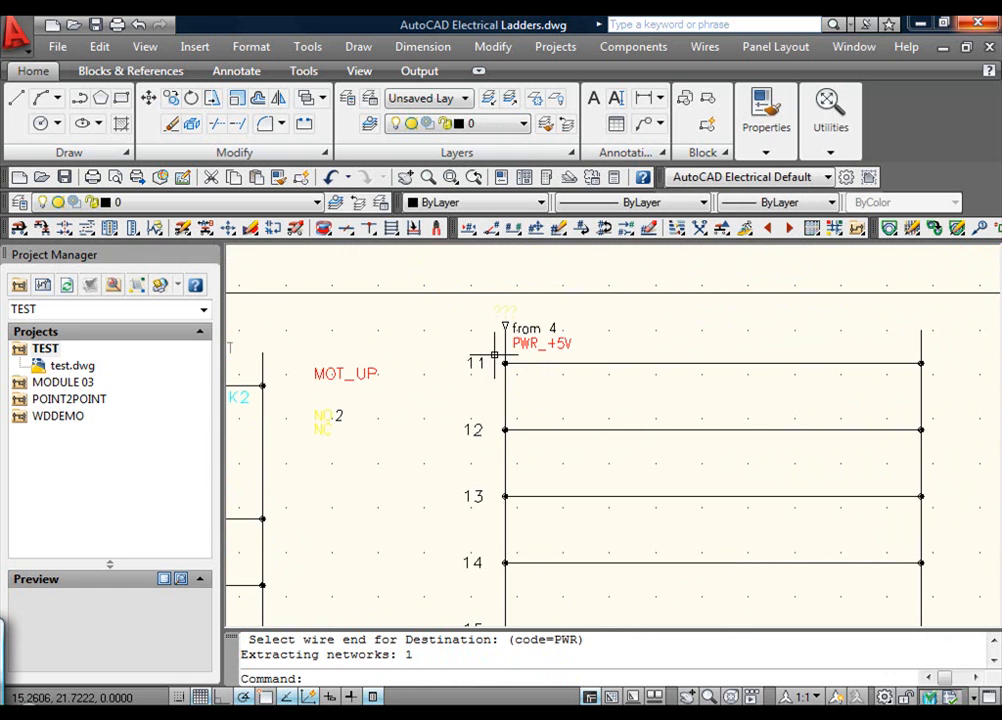
# Step: Insert a source signal arrow at the free end of the terminal 2 wire with code GND, description GND_5V and arrow style 1
pyautogui.moveTo(450, 421); pyautogui.dragTo(853, 311, button='middle')
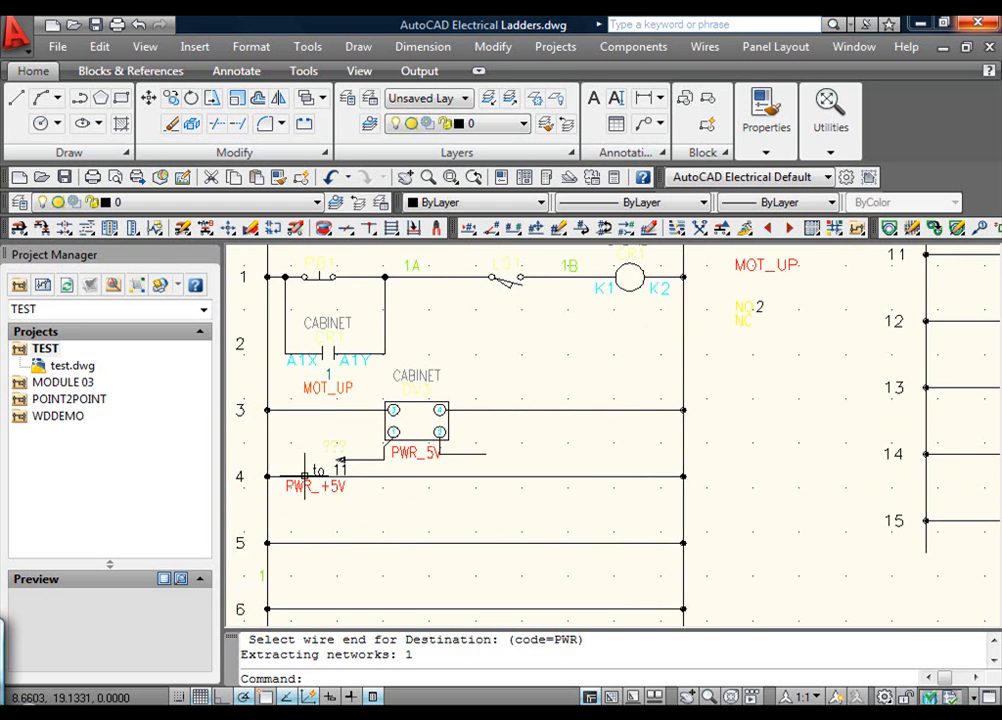
pyautogui.moveTo(835, 391); pyautogui.dragTo(555, 440, button='middle')
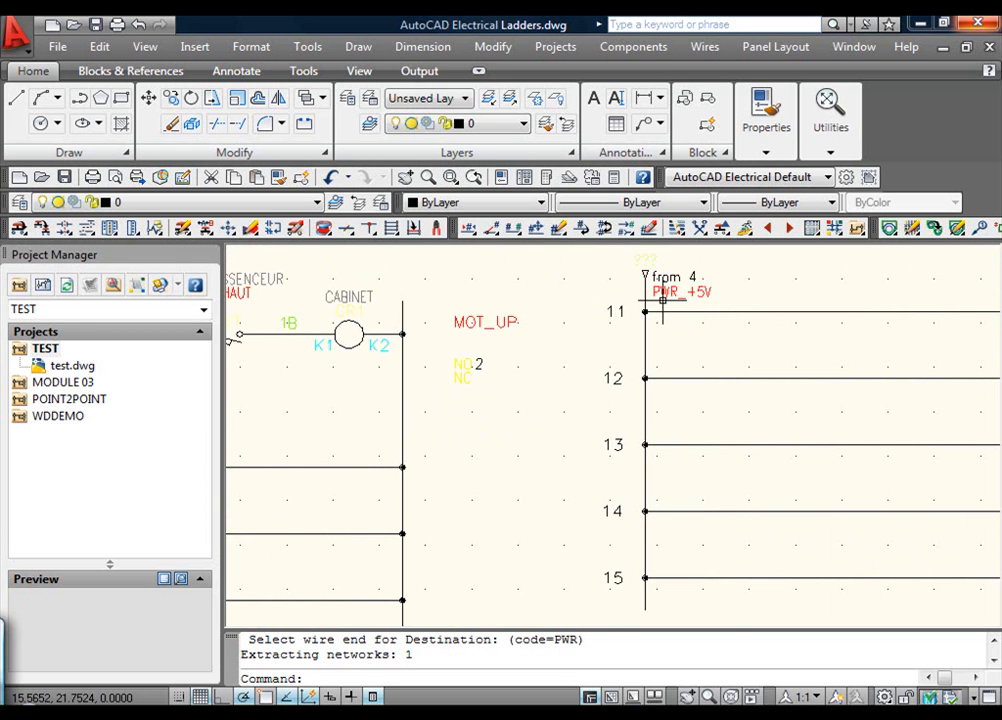
pyautogui.moveTo(537, 418)
pyautogui.mouseDown(button='middle')
pyautogui.moveTo(671, 447)
pyautogui.moveTo(727, 438)
pyautogui.mouseUp(button='middle')
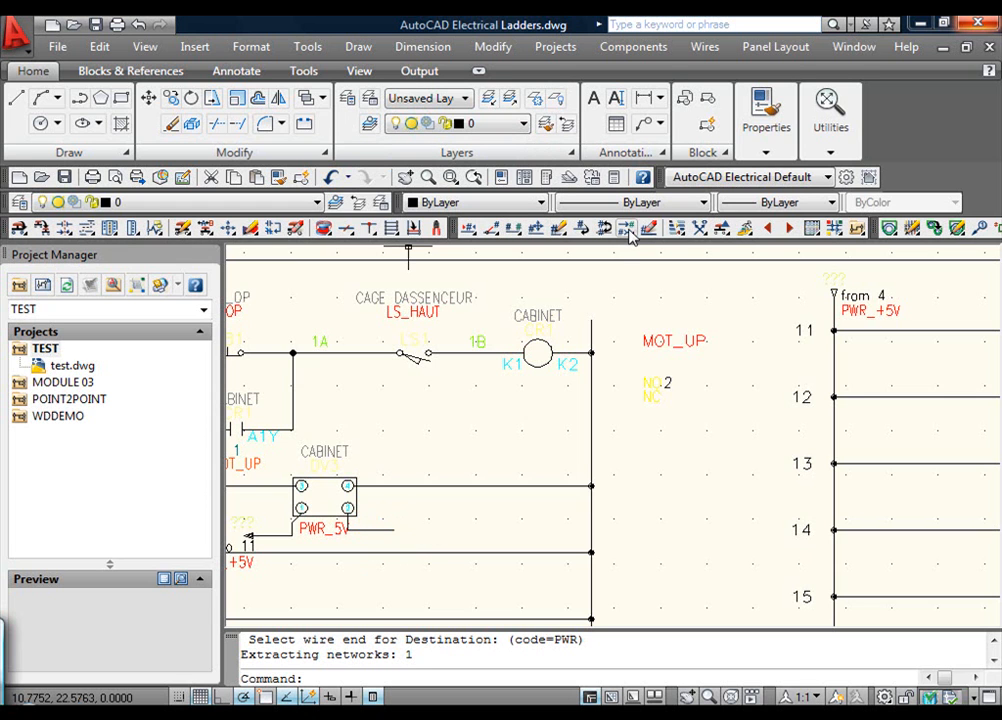
pyautogui.moveTo(607, 230); pyautogui.dragTo(627, 268)
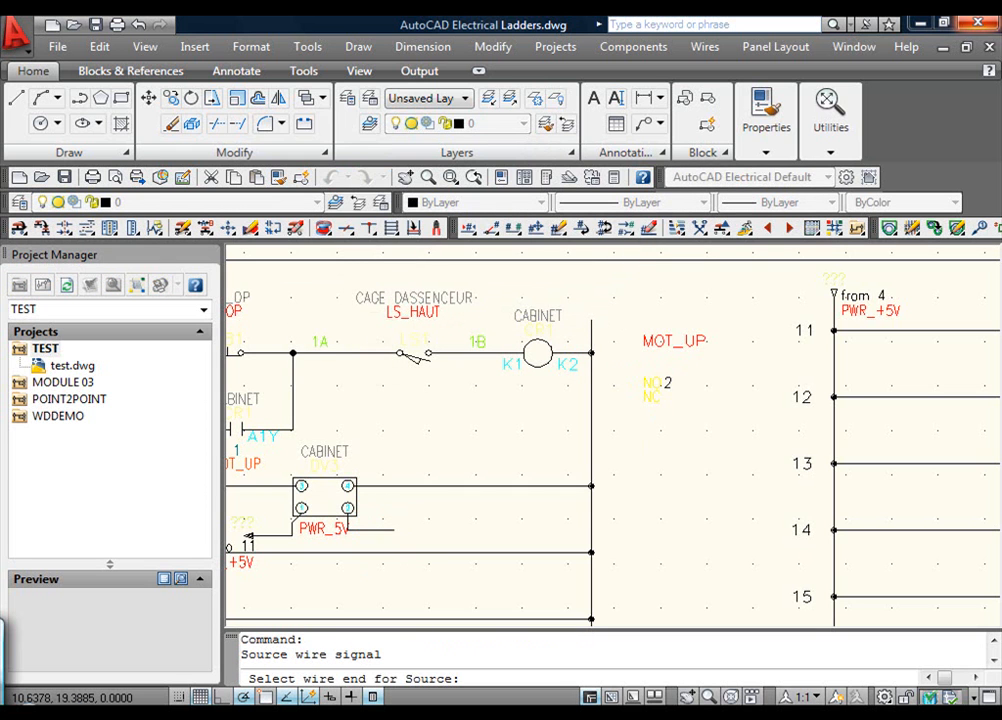
pyautogui.click(395, 531)
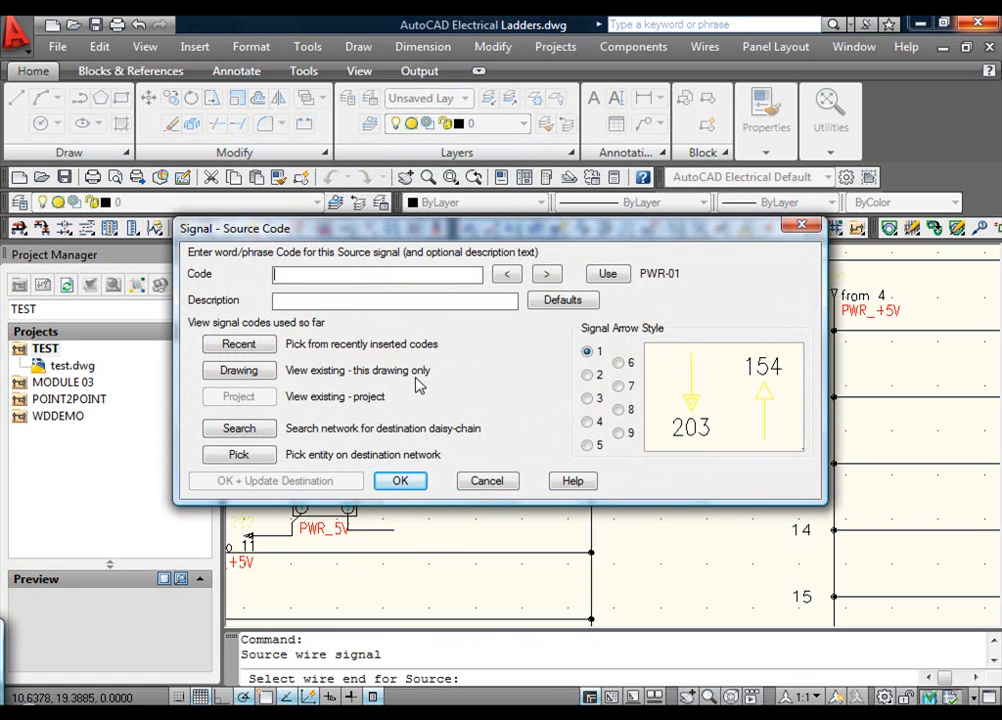
pyautogui.write('PRW')
pyautogui.press('BackSpace')
pyautogui.press('BackSpace')
pyautogui.press('BackSpace')
pyautogui.write('GND')
pyautogui.click(278, 301)
pyautogui.write('GND')
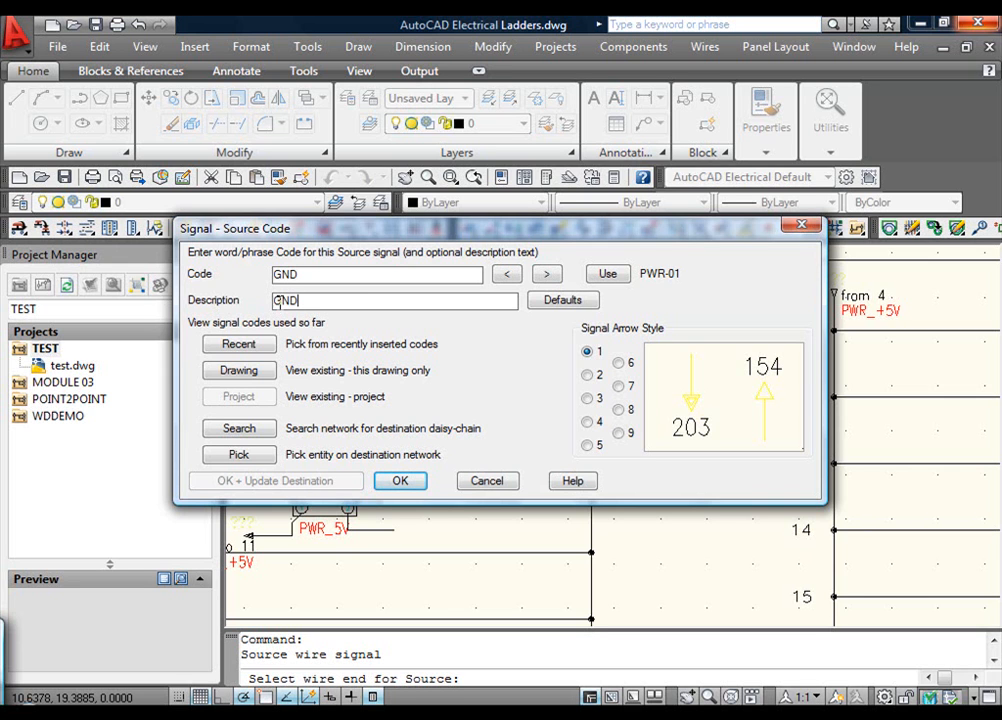
pyautogui.write('_5V')
pyautogui.click(398, 480)
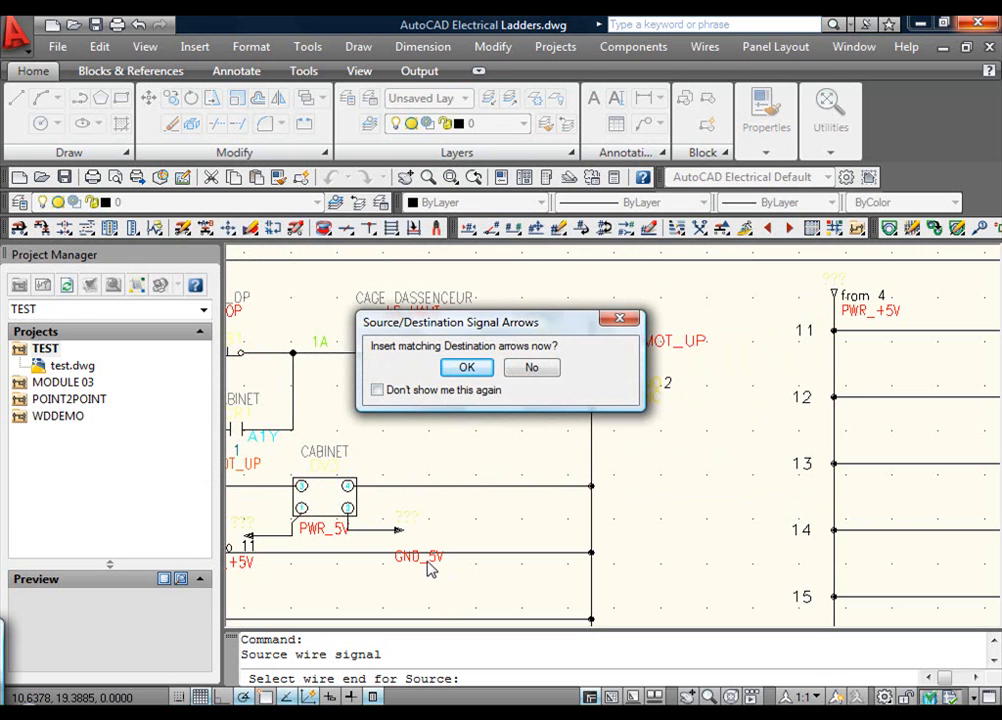
# Step: Decline inserting the matching destination arrow for the GND source signal
pyautogui.click(528, 369)
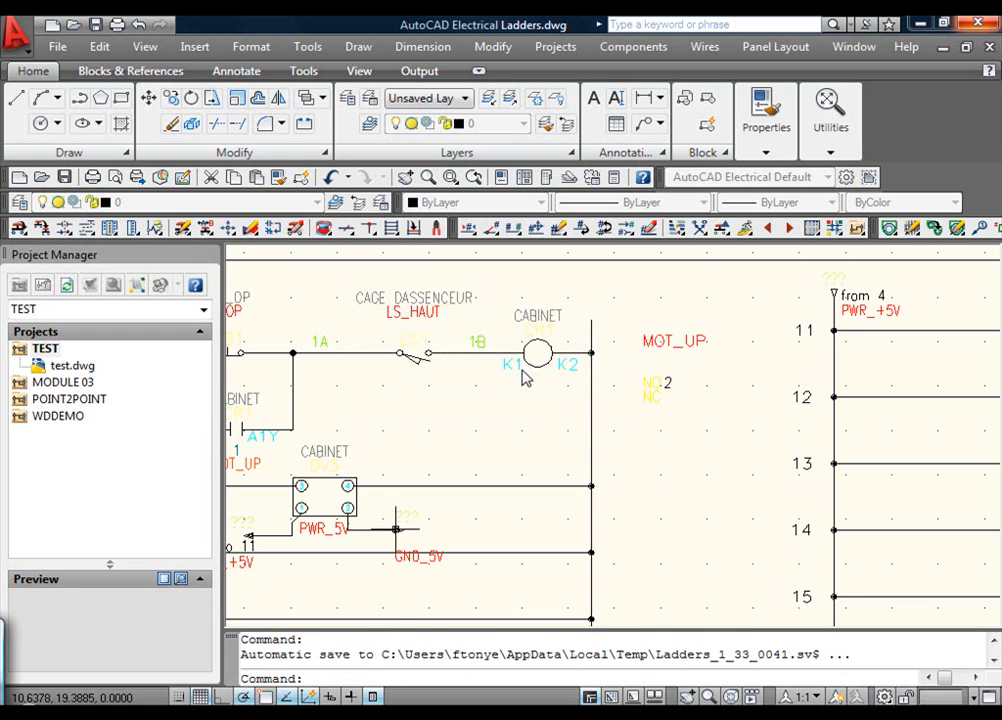
pyautogui.moveTo(450, 430)
pyautogui.mouseDown(button='middle')
pyautogui.moveTo(584, 409)
pyautogui.moveTo(630, 388)
pyautogui.moveTo(588, 405)
pyautogui.mouseUp(button='middle')
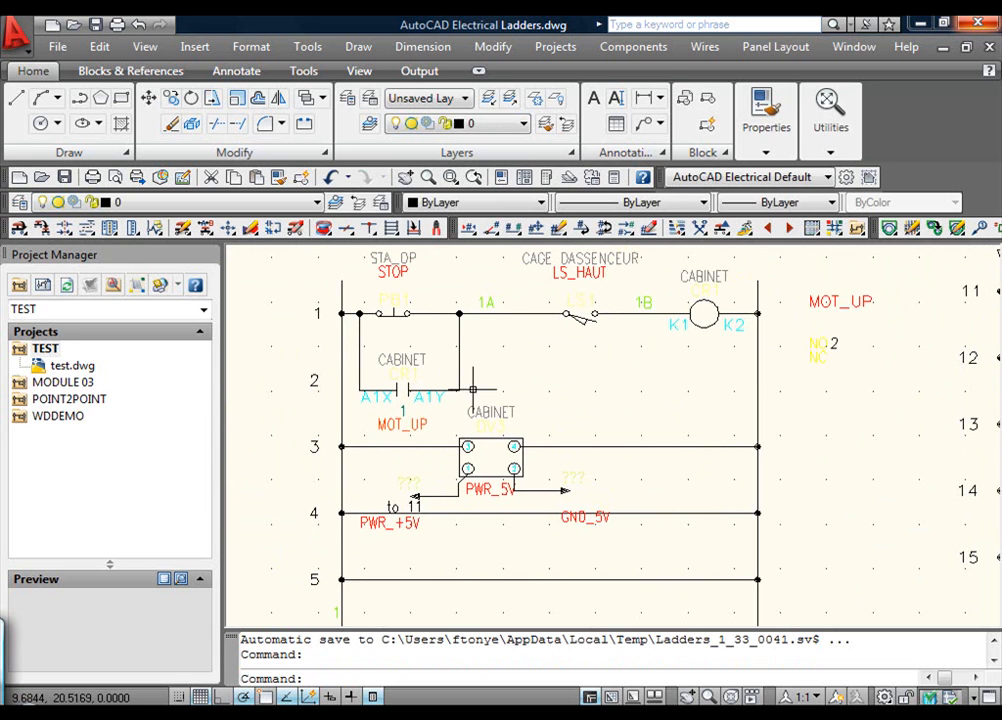
pyautogui.moveTo(805, 405)
pyautogui.mouseDown(button='middle')
pyautogui.moveTo(552, 455)
pyautogui.moveTo(250, 464)
pyautogui.mouseUp(button='middle')
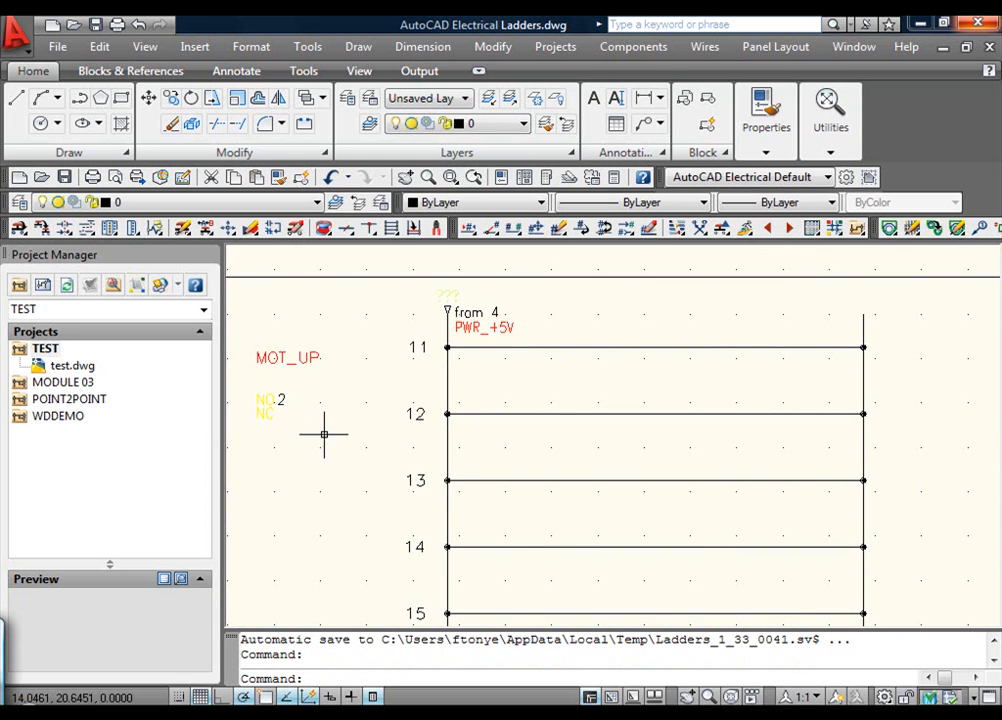
# Step: Try to insert a destination signal arrow at the upper end of the second ladder's right rail, using this drawing's GND source signal
pyautogui.click(626, 229)
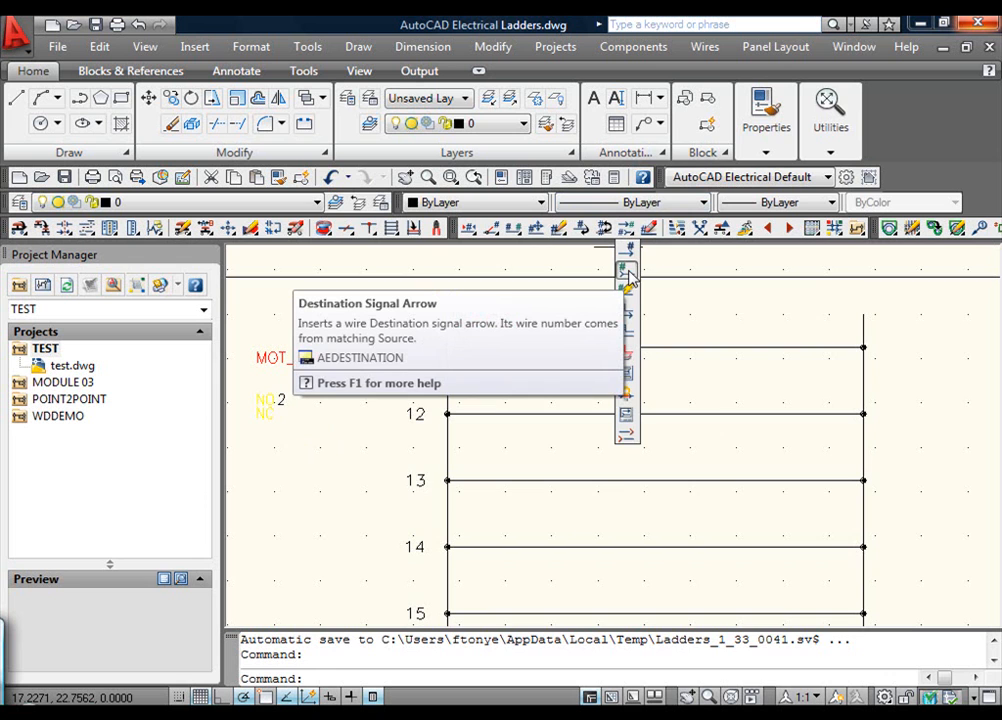
pyautogui.click(627, 272)
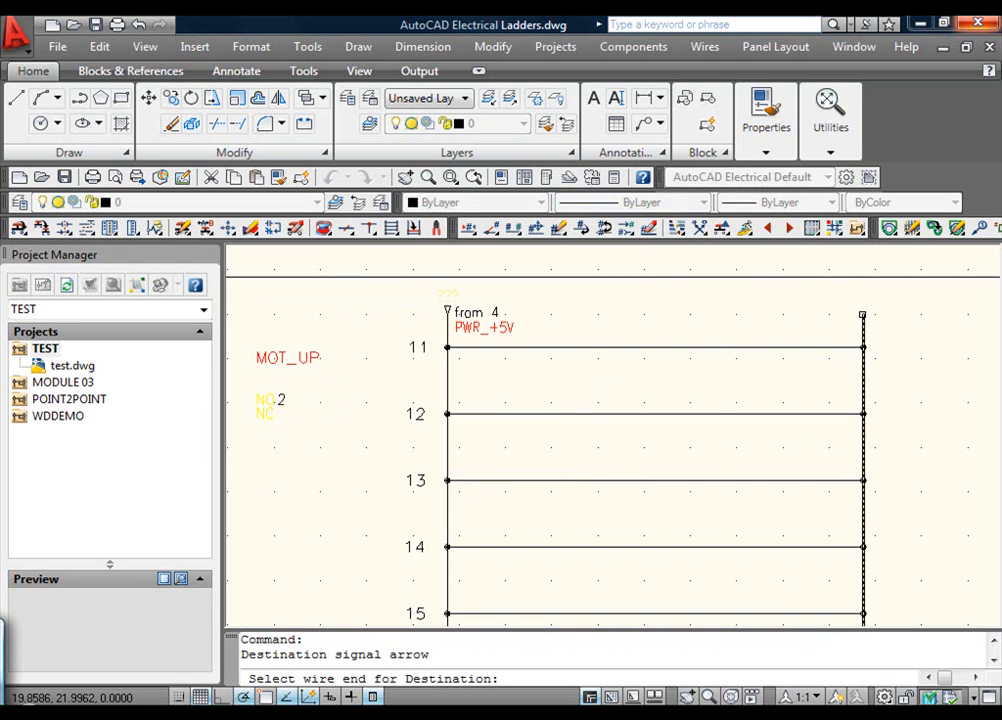
pyautogui.click(862, 315)
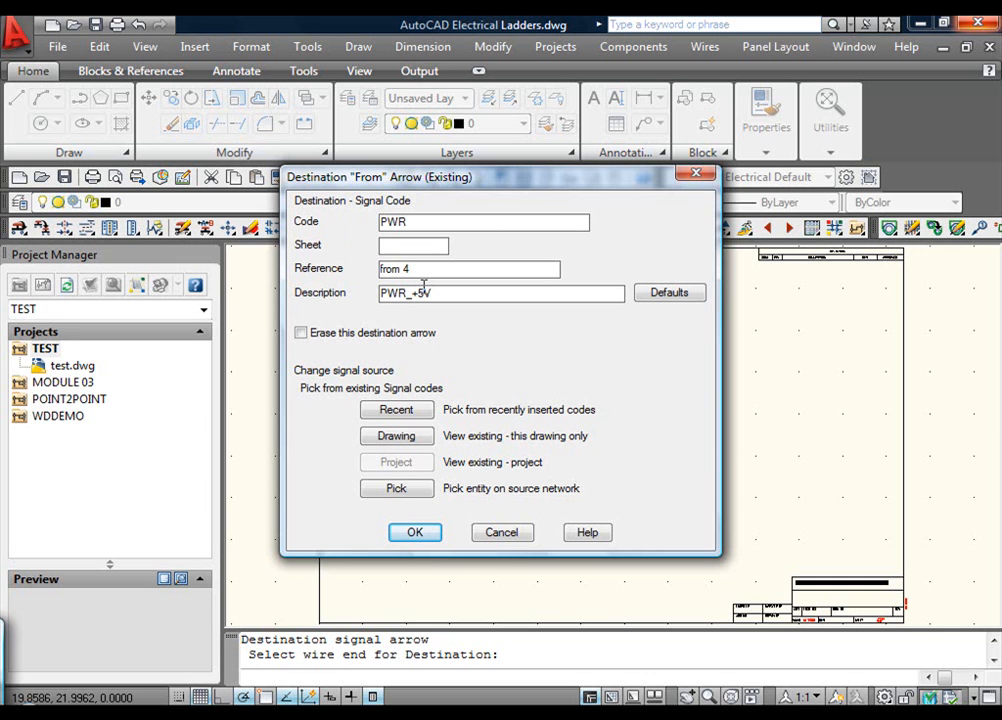
pyautogui.moveTo(441, 177); pyautogui.dragTo(672, 309)
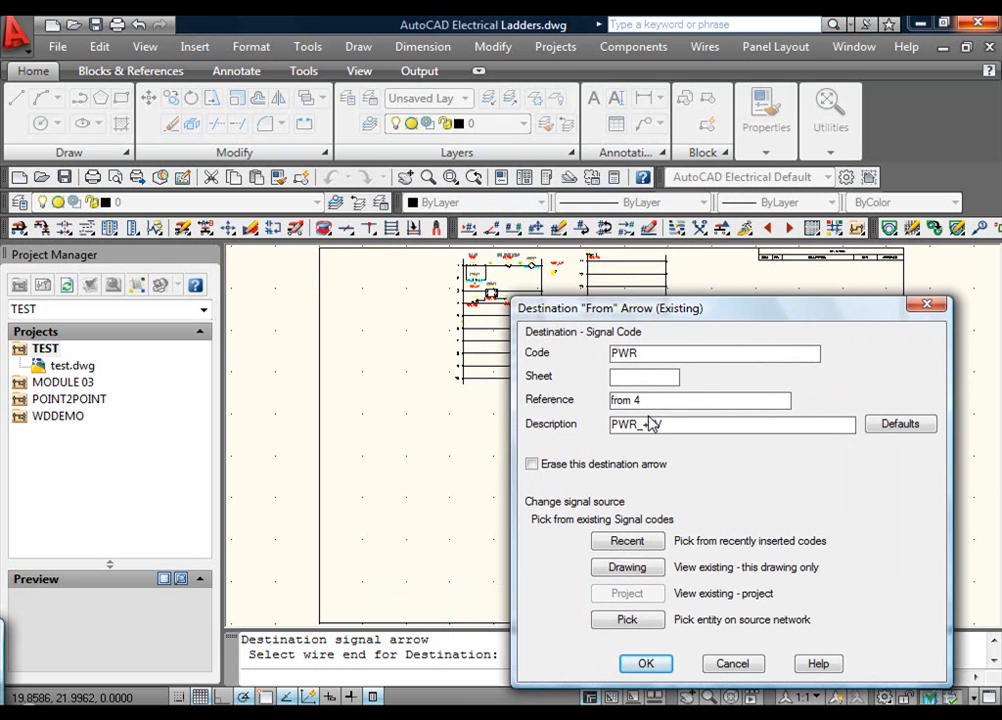
pyautogui.moveTo(558, 296); pyautogui.dragTo(400, 353)
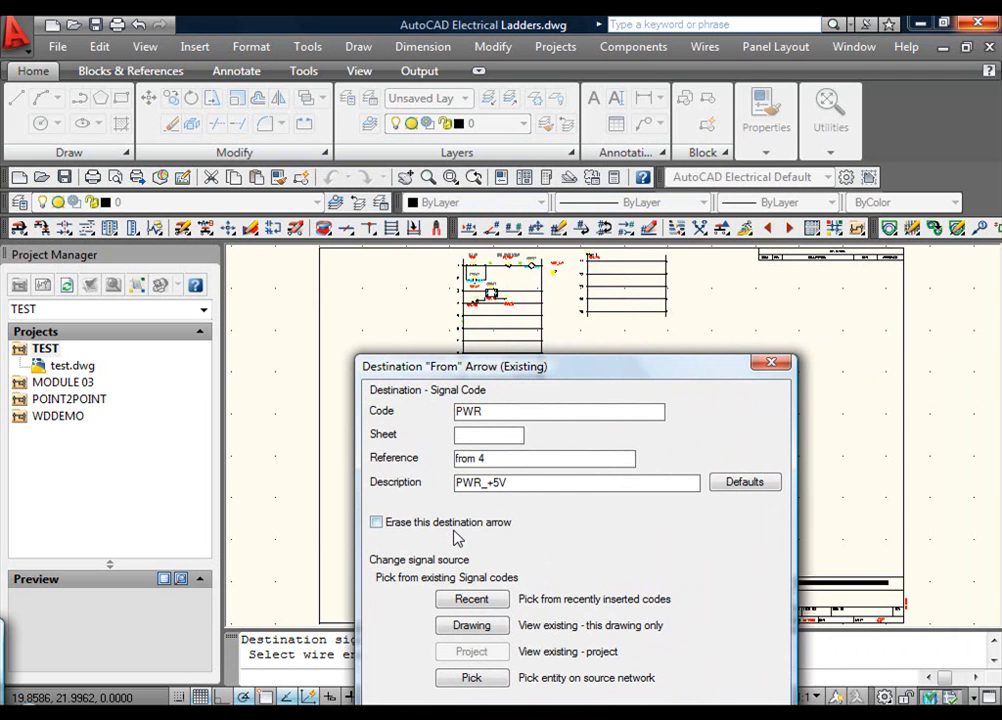
pyautogui.moveTo(517, 380); pyautogui.dragTo(363, 274)
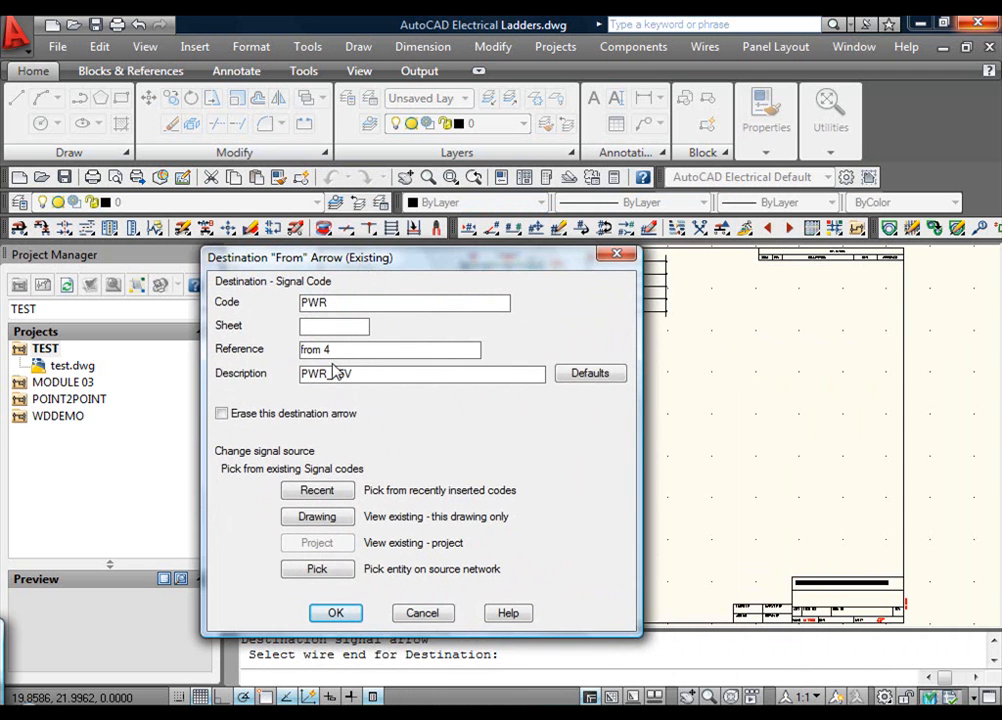
pyautogui.click(333, 524)
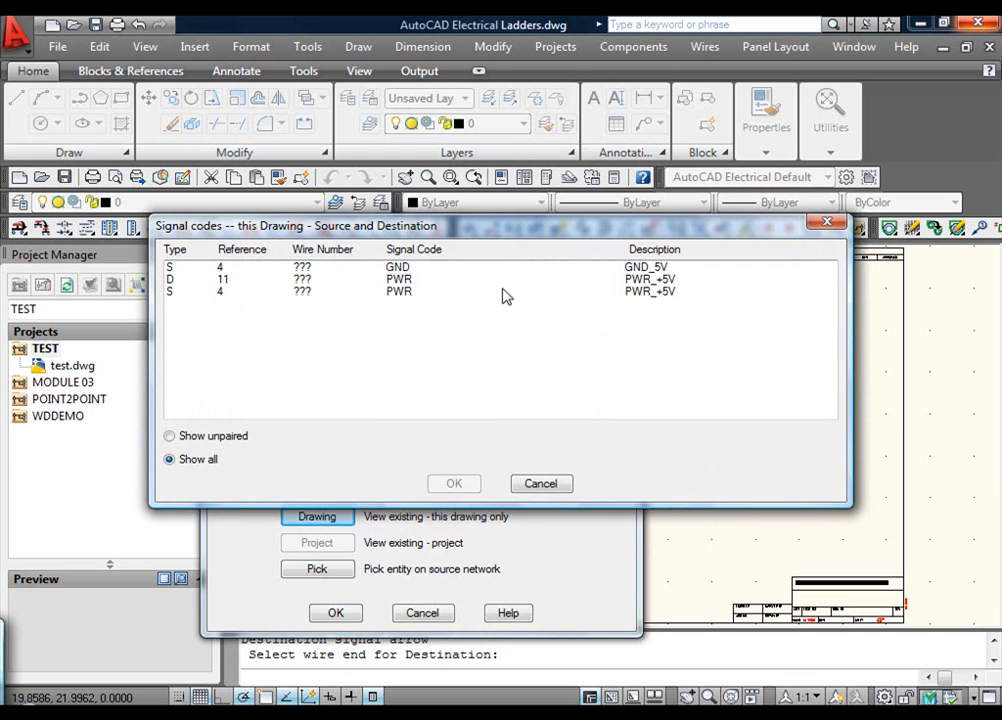
pyautogui.click(641, 294)
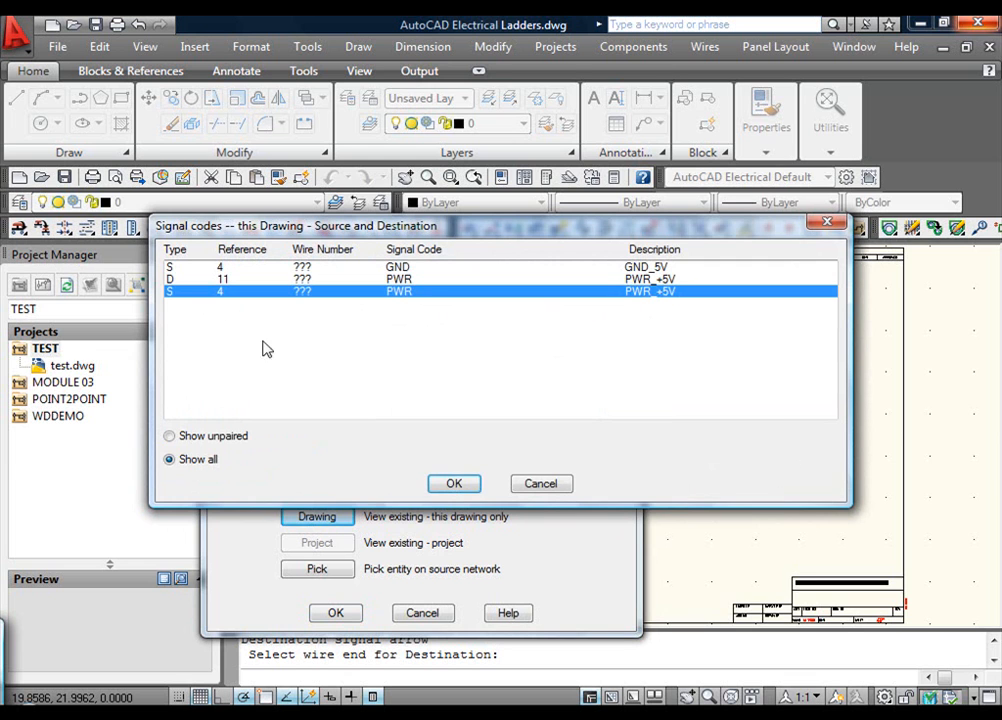
pyautogui.click(198, 280)
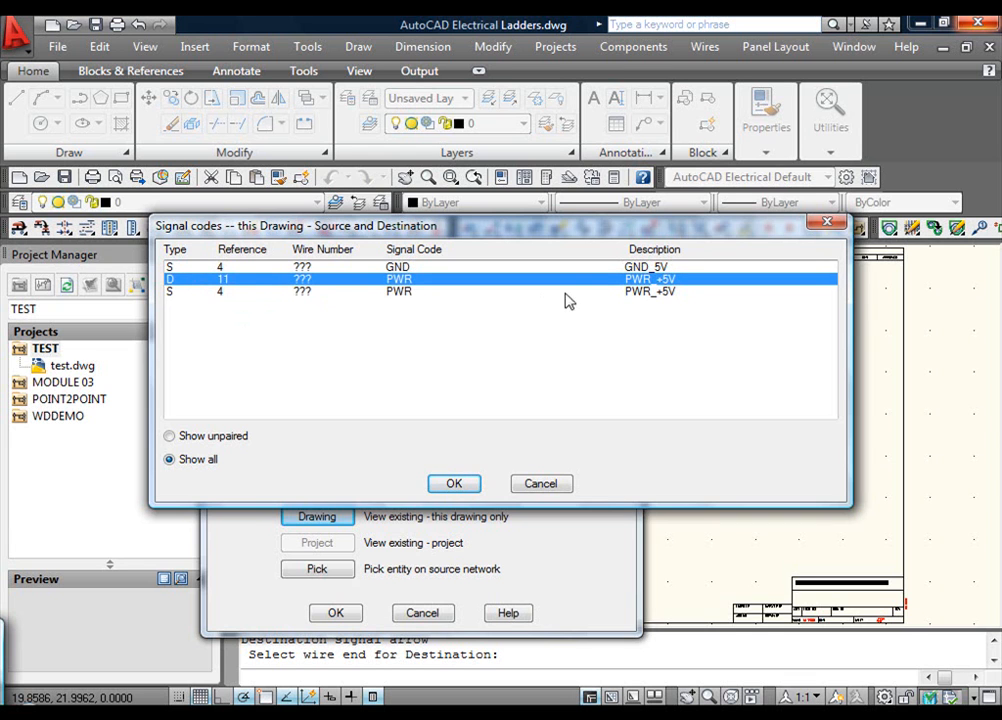
pyautogui.click(664, 296)
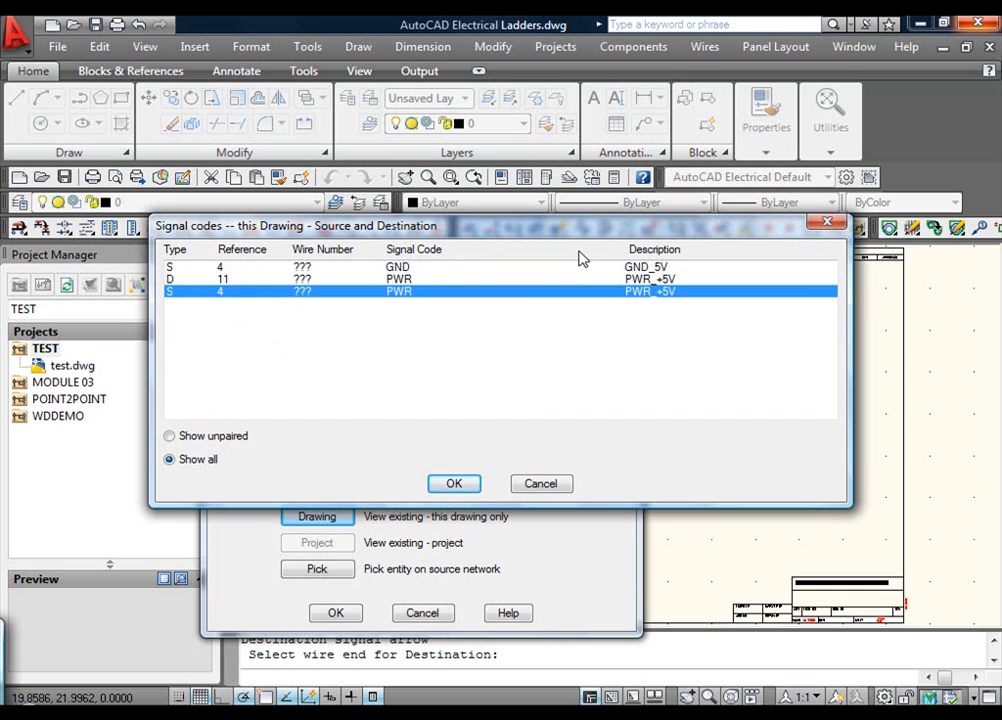
pyautogui.click(636, 268)
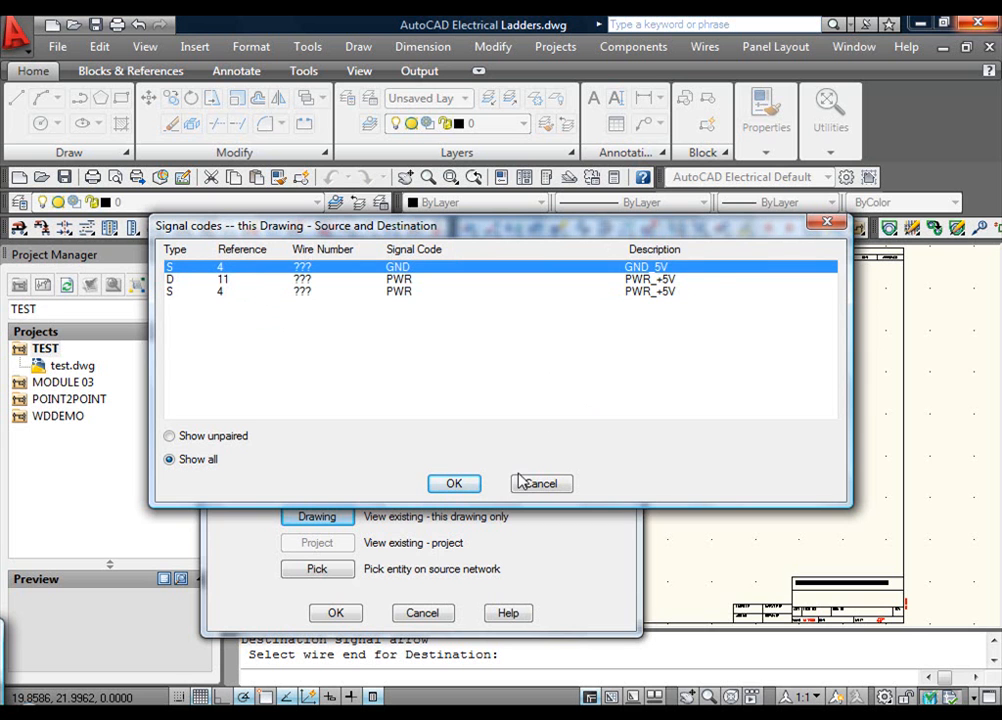
pyautogui.click(453, 484)
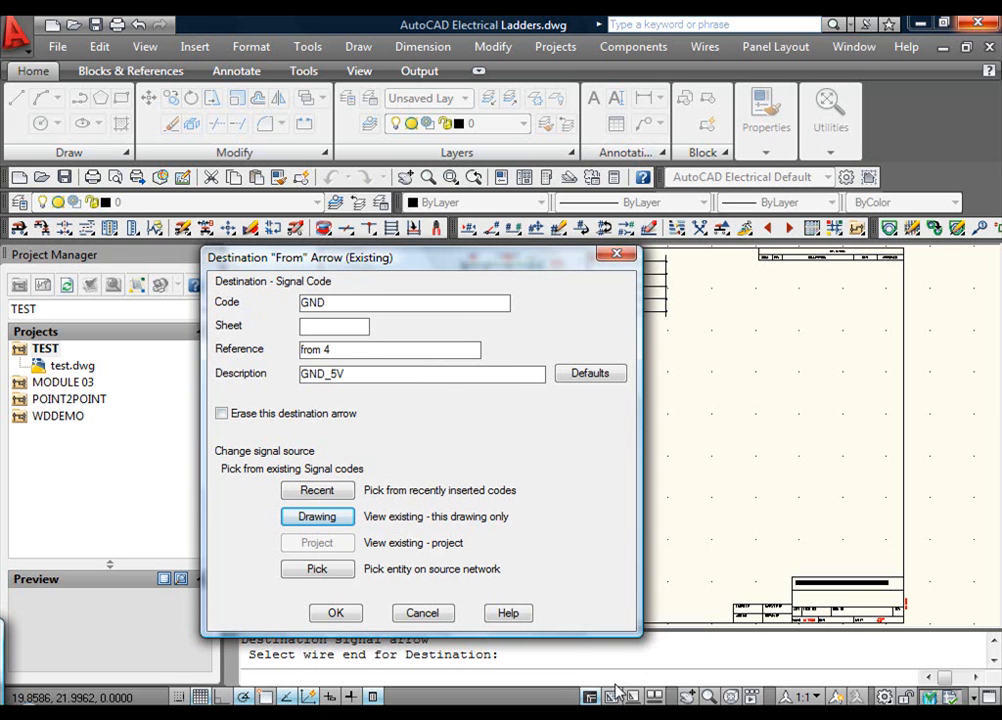
pyautogui.click(340, 612)
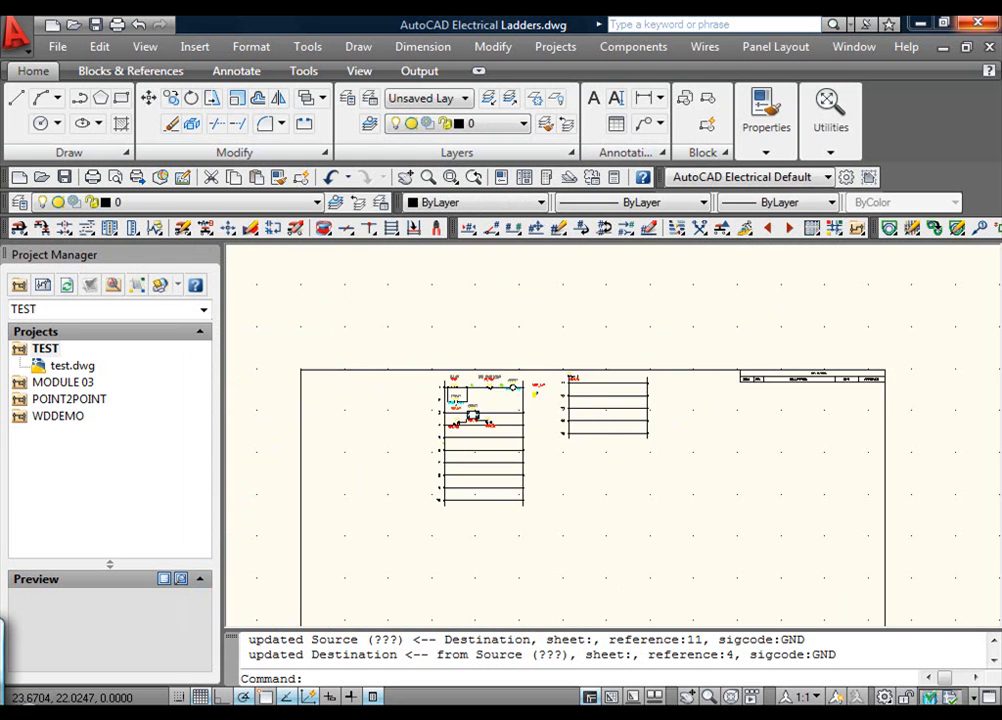
# Step: Reassign the destination arrow on the second ladder's left rail to this drawing's PWR source signal with description PWR_+5V
pyautogui.scroll(-2, 700, 397)
pyautogui.moveTo(660, 437); pyautogui.dragTo(582, 582, button='middle')
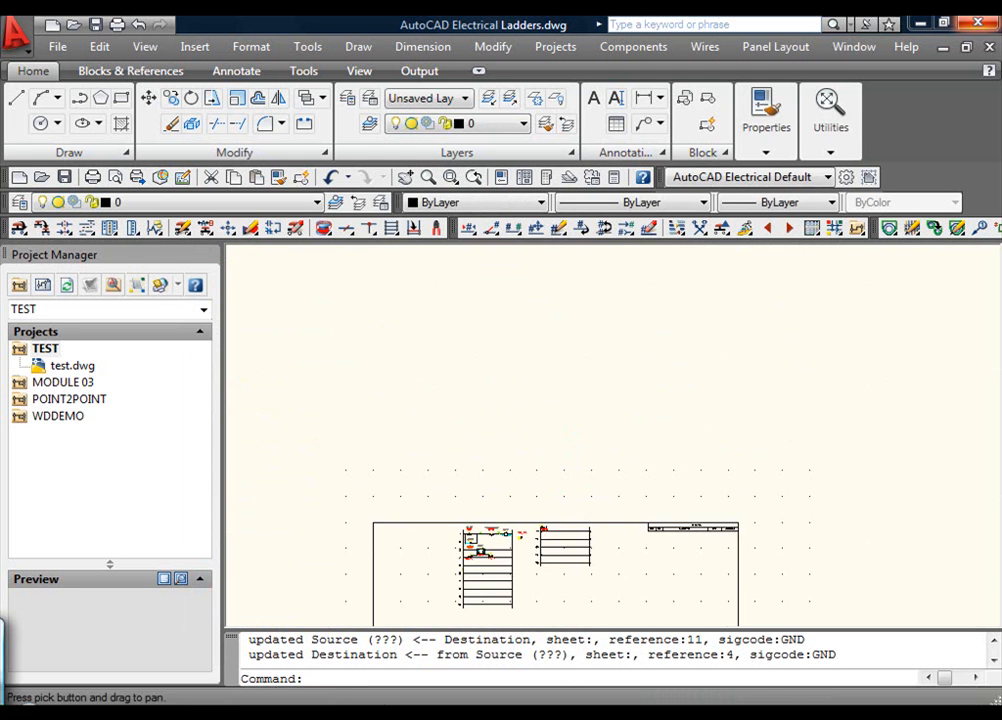
pyautogui.scroll(5, 575, 570)
pyautogui.scroll(2, 566, 545)
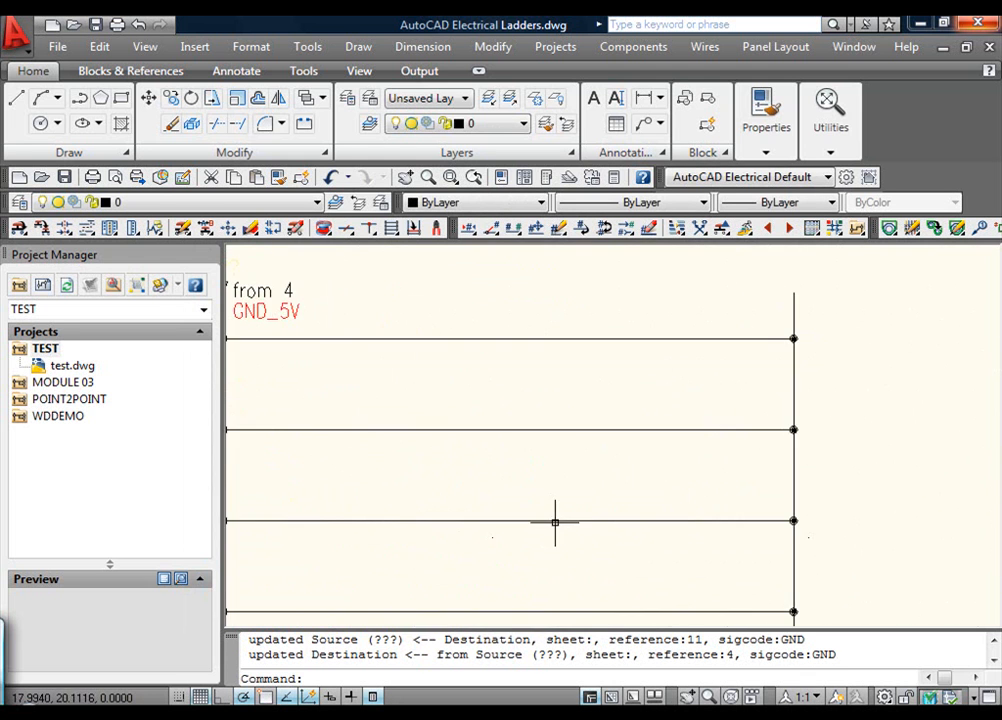
pyautogui.moveTo(405, 371)
pyautogui.mouseDown(button='middle')
pyautogui.moveTo(792, 400)
pyautogui.moveTo(993, 440)
pyautogui.moveTo(977, 309)
pyautogui.moveTo(995, 256)
pyautogui.moveTo(997, 306)
pyautogui.moveTo(680, 310)
pyautogui.moveTo(457, 397)
pyautogui.moveTo(322, 380)
pyautogui.mouseUp(button='middle')
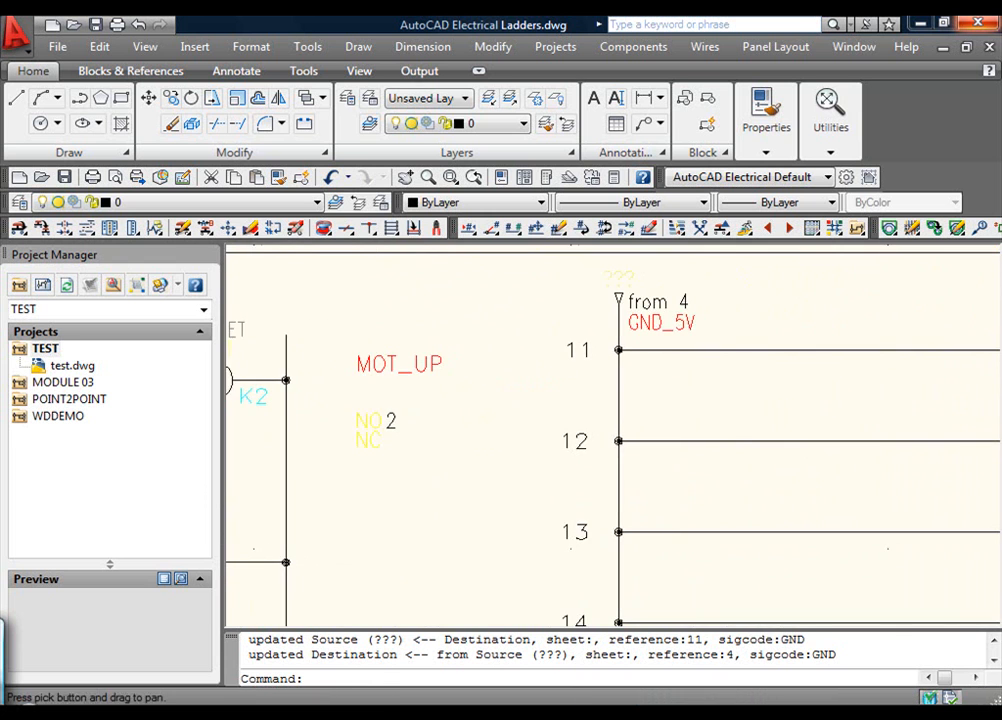
pyautogui.moveTo(703, 294)
pyautogui.mouseDown(button='middle')
pyautogui.moveTo(547, 360)
pyautogui.moveTo(476, 350)
pyautogui.mouseUp(button='middle')
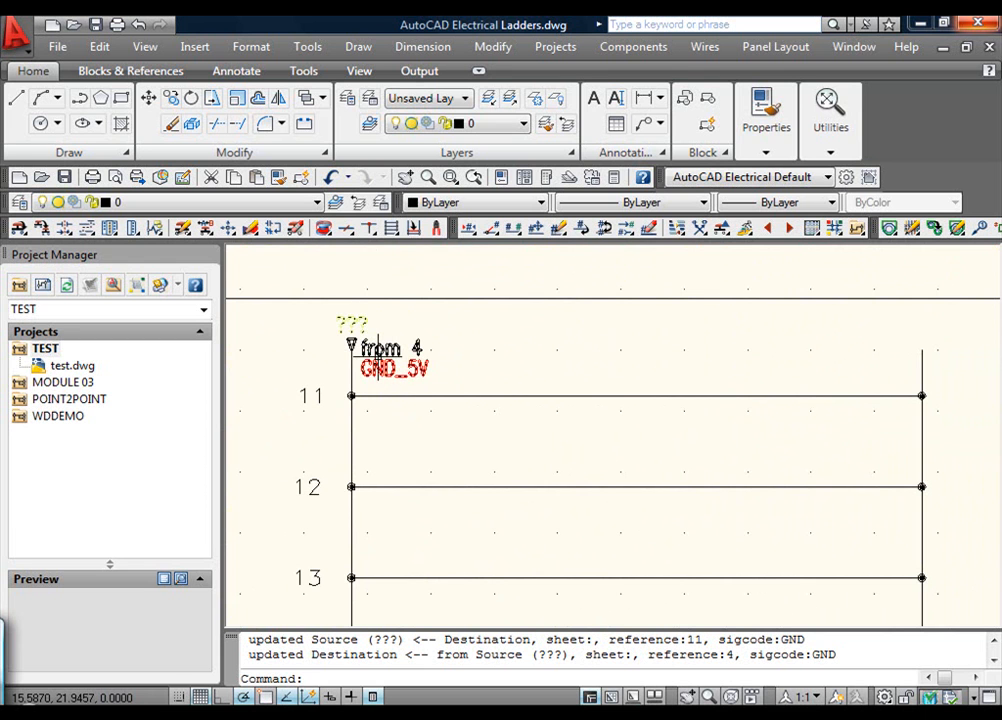
pyautogui.rightClick(380, 362)
pyautogui.click(436, 453)
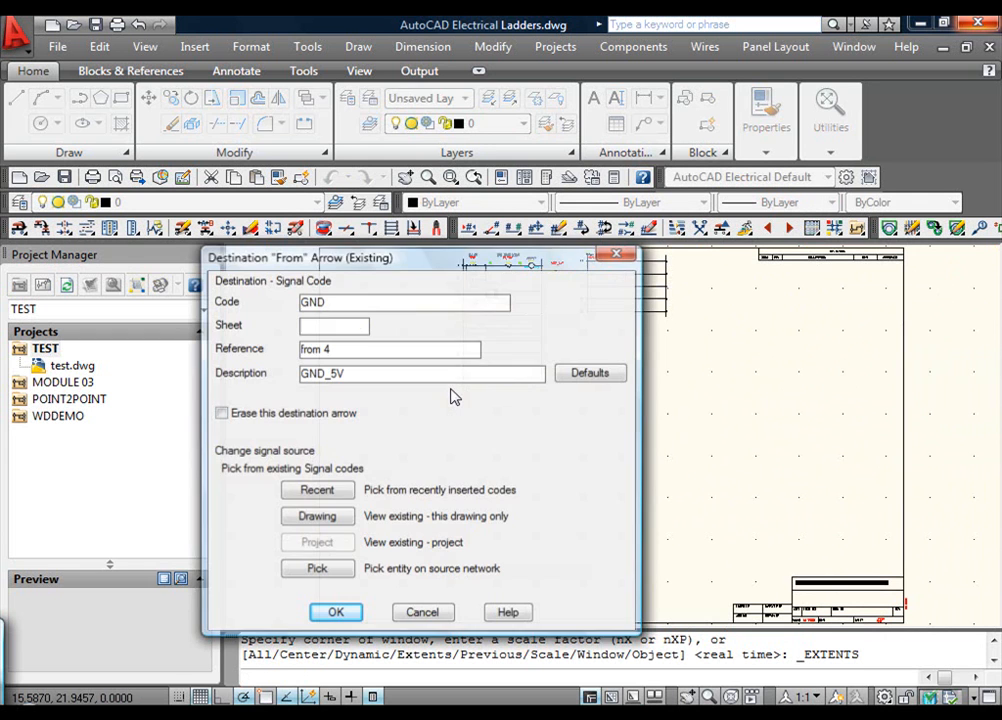
pyautogui.click(320, 518)
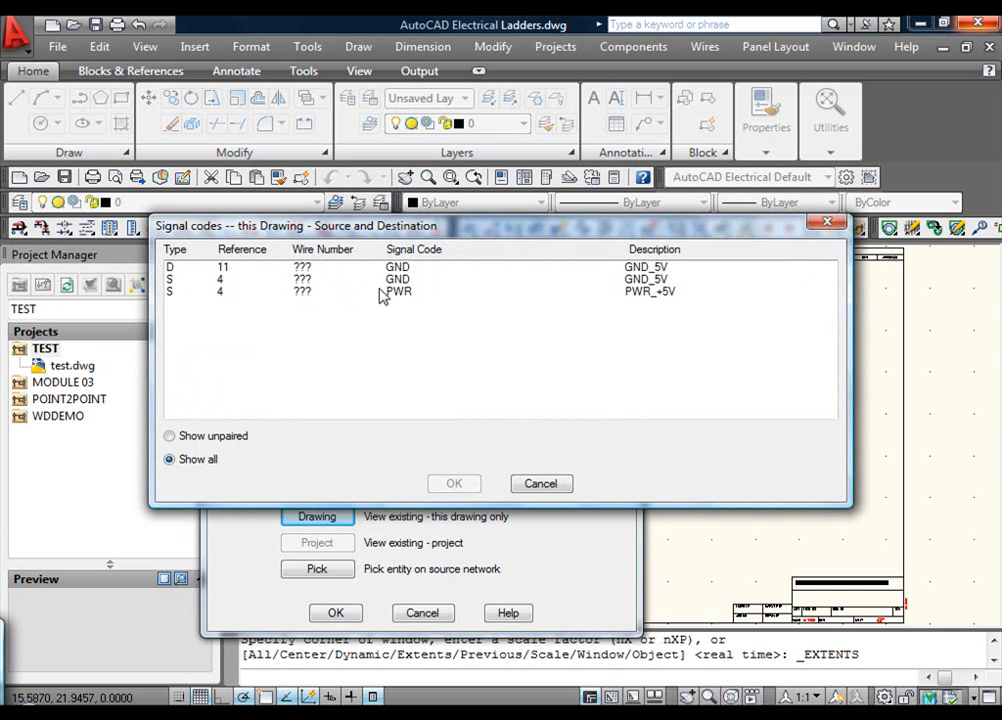
pyautogui.click(638, 291)
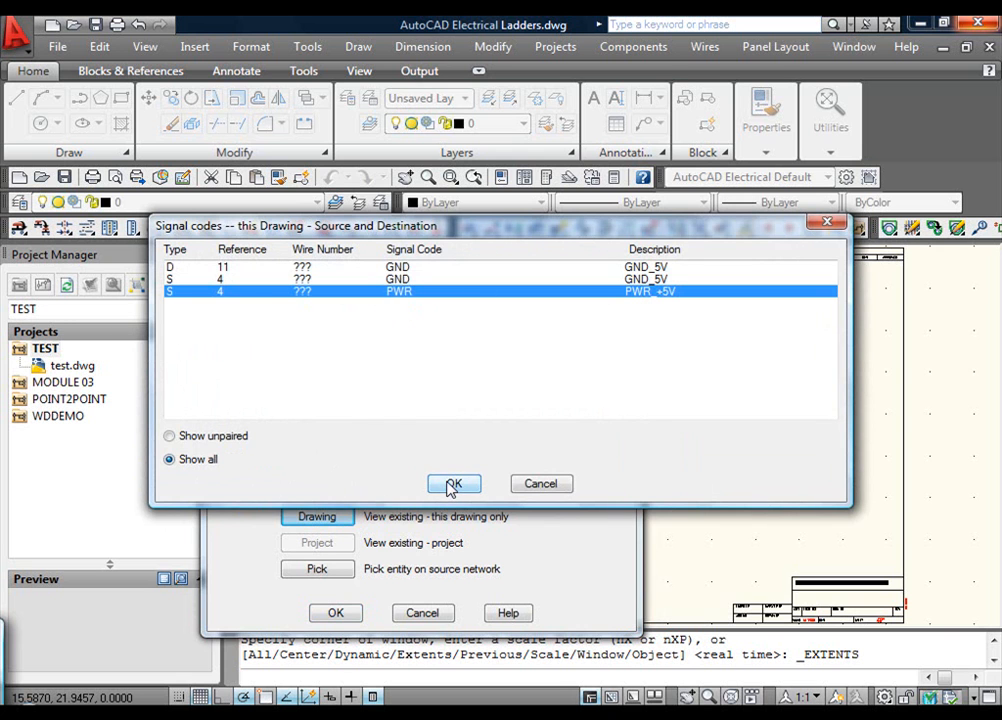
pyautogui.click(452, 485)
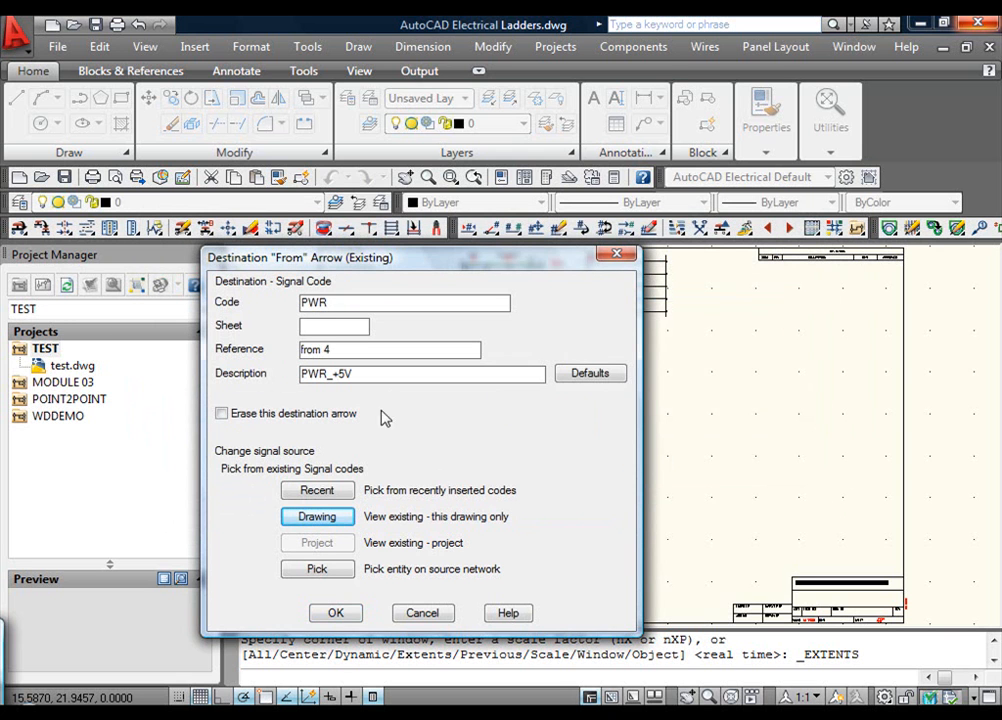
pyautogui.click(336, 614)
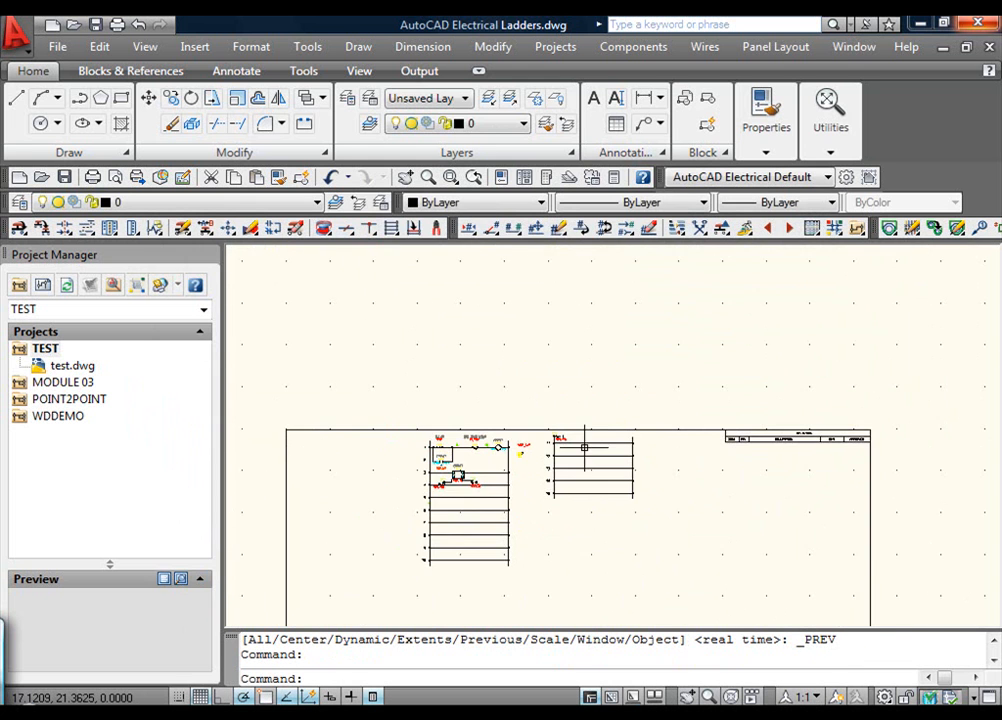
# Step: Retry the destination signal arrow at the right rail's upper end, assigning it the GND source signal with description GND_5V
pyautogui.scroll(5, 515, 468)
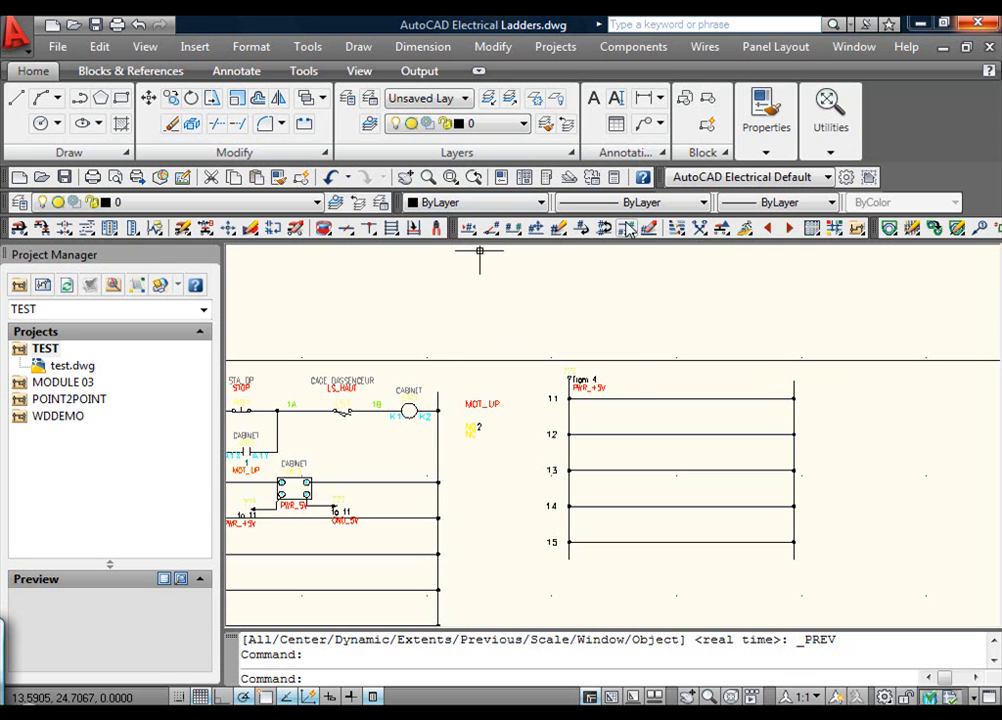
pyautogui.moveTo(627, 229); pyautogui.dragTo(627, 285)
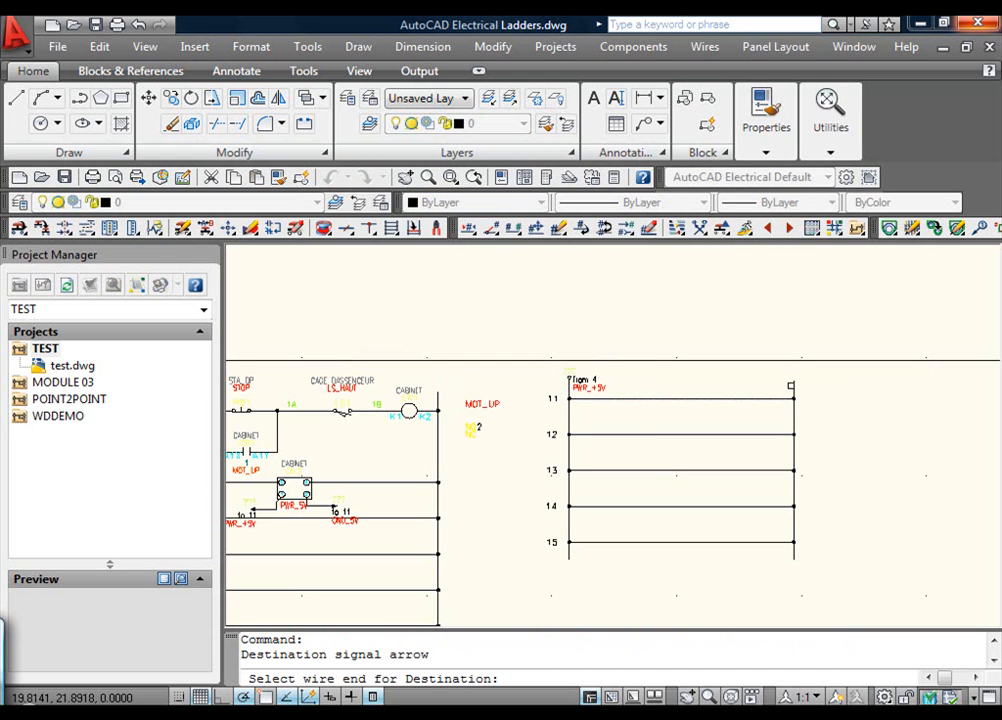
pyautogui.click(793, 388)
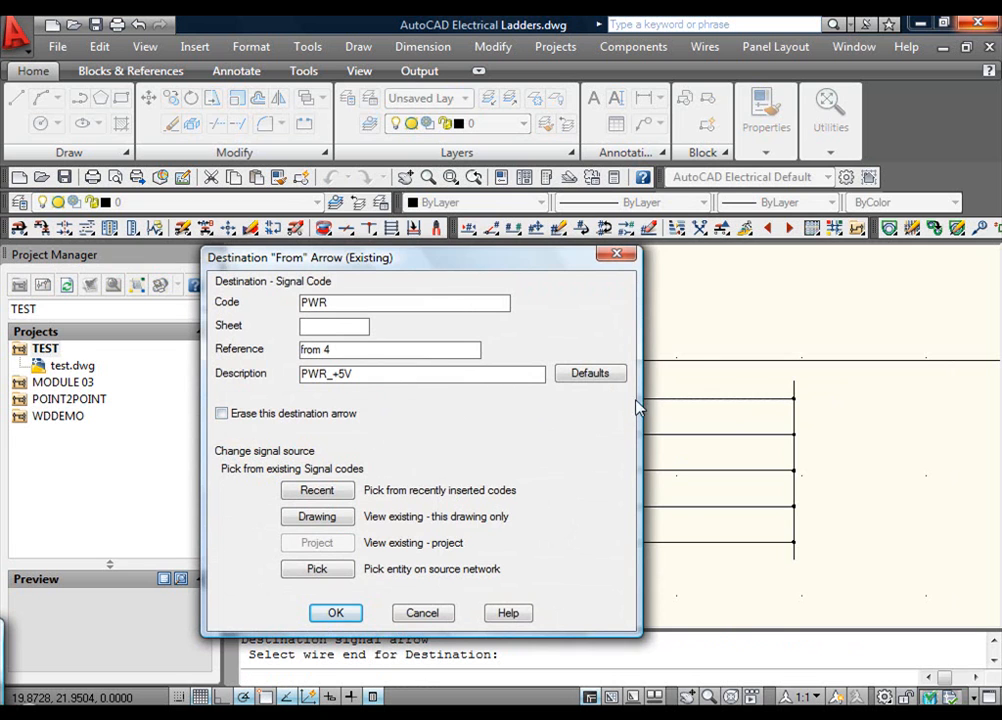
pyautogui.click(318, 517)
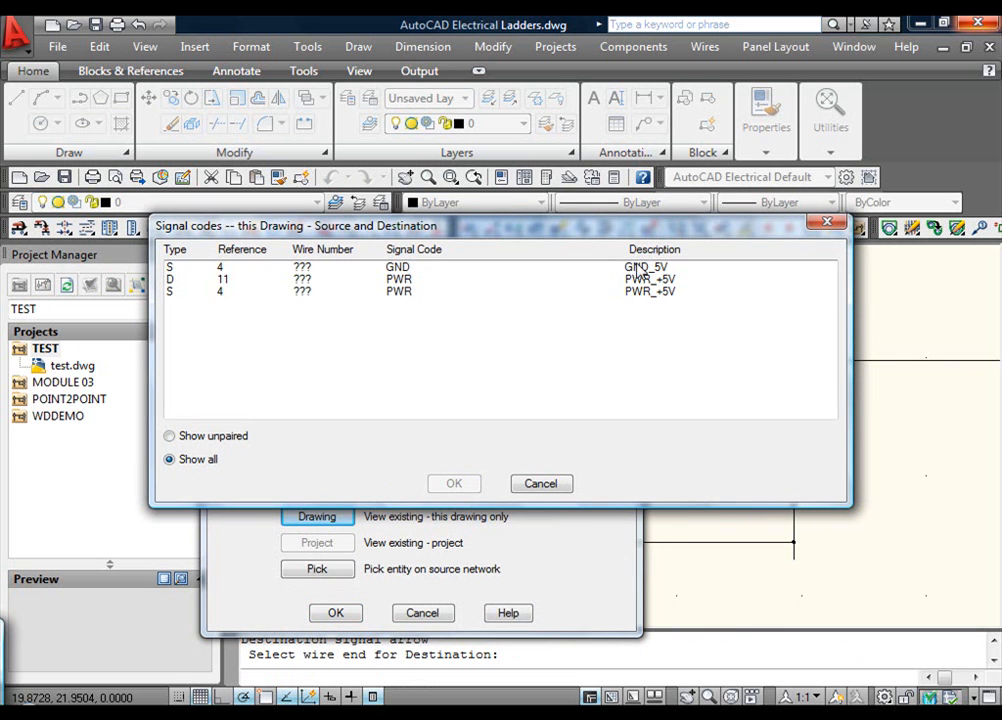
pyautogui.click(440, 268)
pyautogui.click(454, 483)
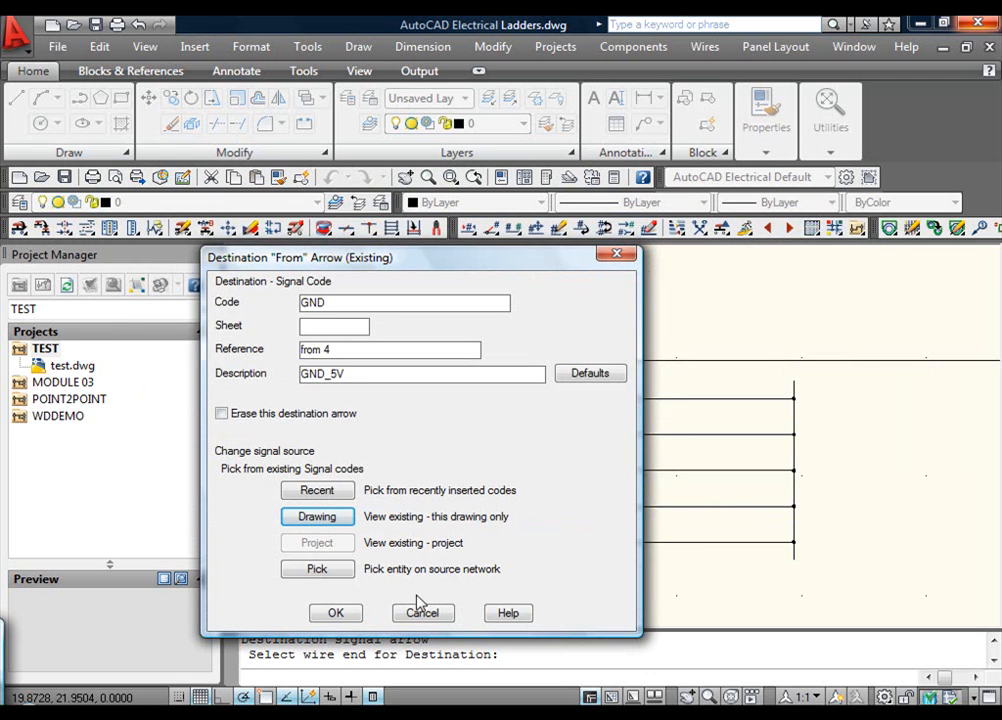
pyautogui.click(338, 616)
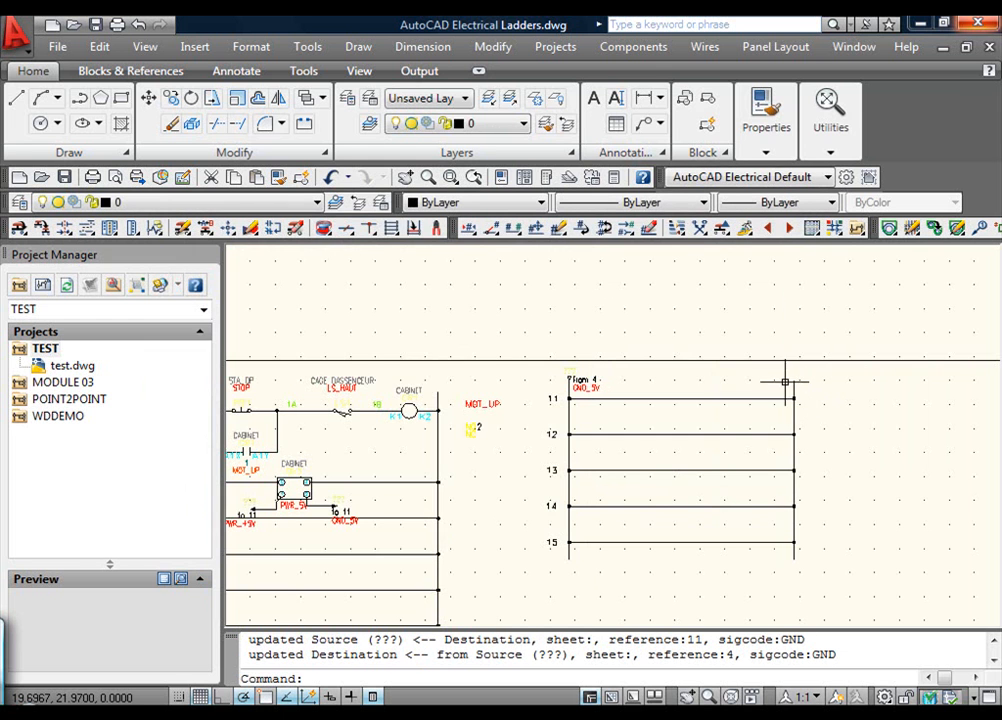
# Step: Examine the signal arrows and their references at the PWR_5V box and at the top of the second ladder
pyautogui.scroll(5, 781, 391)
pyautogui.scroll(-2, 808, 358)
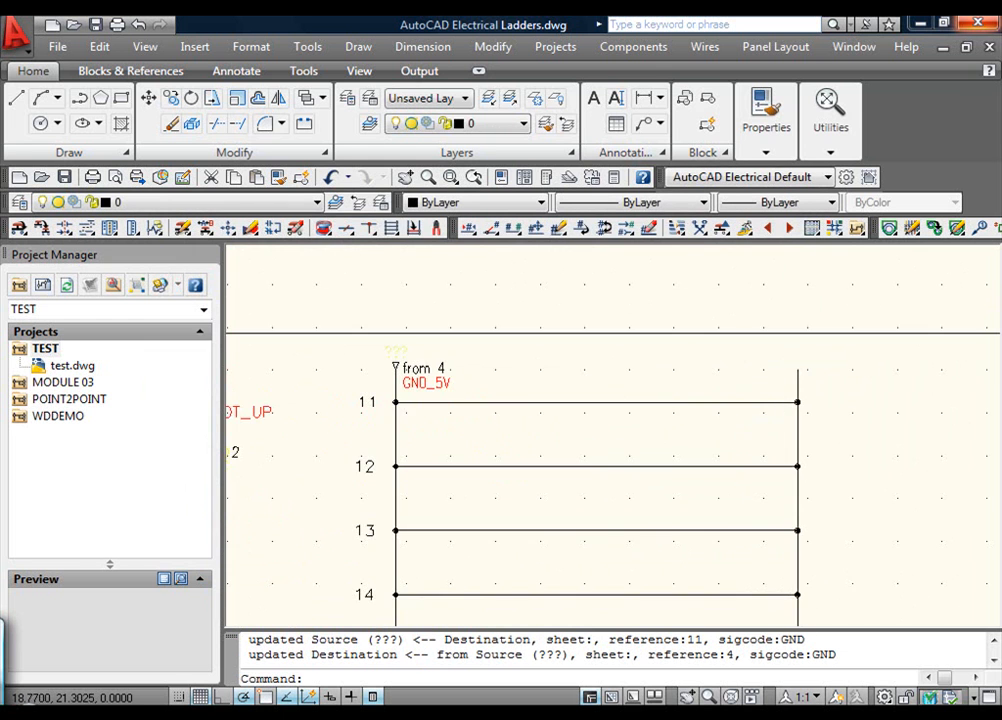
pyautogui.scroll(-3, 648, 436)
pyautogui.scroll(1, 541, 487)
pyautogui.moveTo(538, 491)
pyautogui.mouseDown(button='middle')
pyautogui.moveTo(516, 423)
pyautogui.moveTo(510, 432)
pyautogui.moveTo(614, 500)
pyautogui.mouseUp(button='middle')
pyautogui.scroll(3, 519, 436)
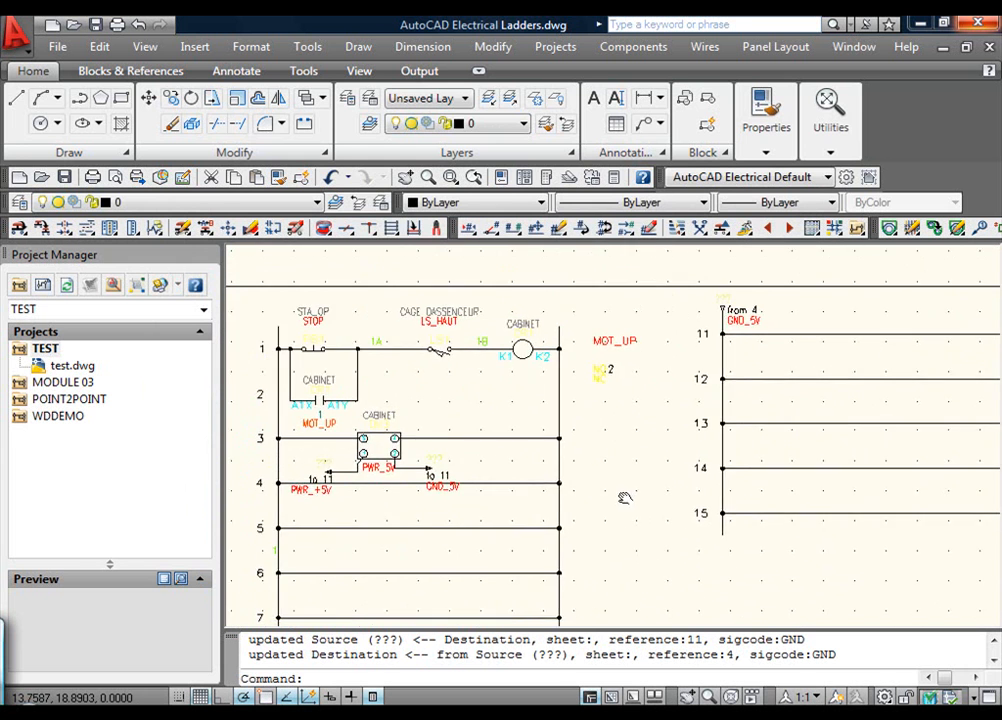
pyautogui.scroll(-3, 637, 485)
pyautogui.scroll(6, 622, 459)
pyautogui.scroll(-2, 617, 461)
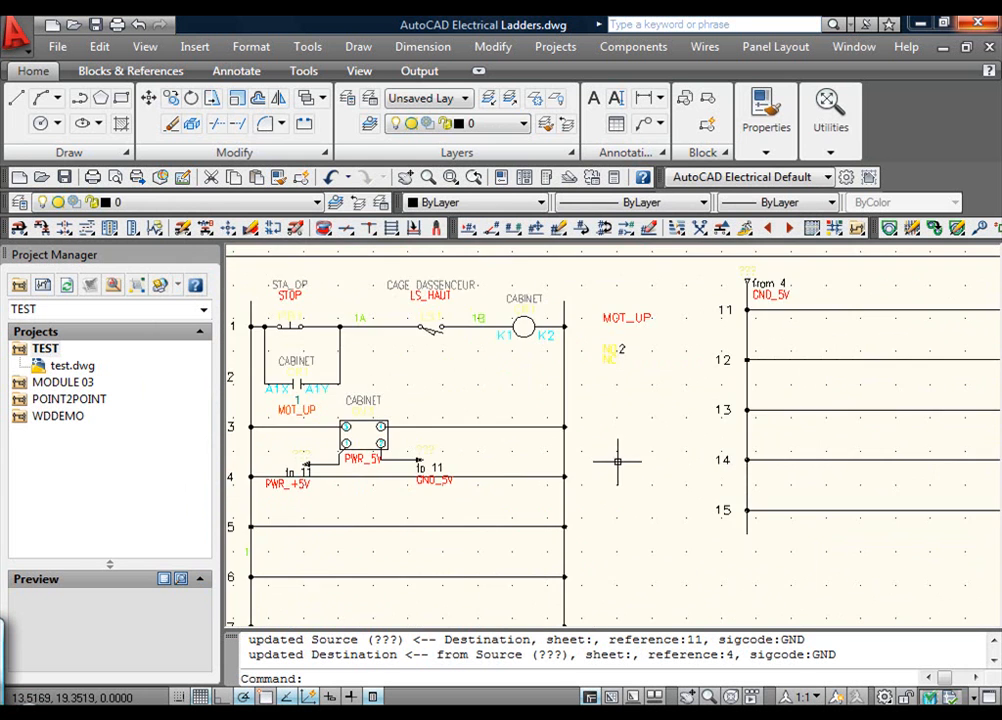
pyautogui.moveTo(617, 461)
pyautogui.mouseDown(button='middle')
pyautogui.moveTo(629, 434)
pyautogui.moveTo(797, 418)
pyautogui.moveTo(519, 425)
pyautogui.moveTo(693, 414)
pyautogui.moveTo(656, 430)
pyautogui.mouseUp(button='middle')
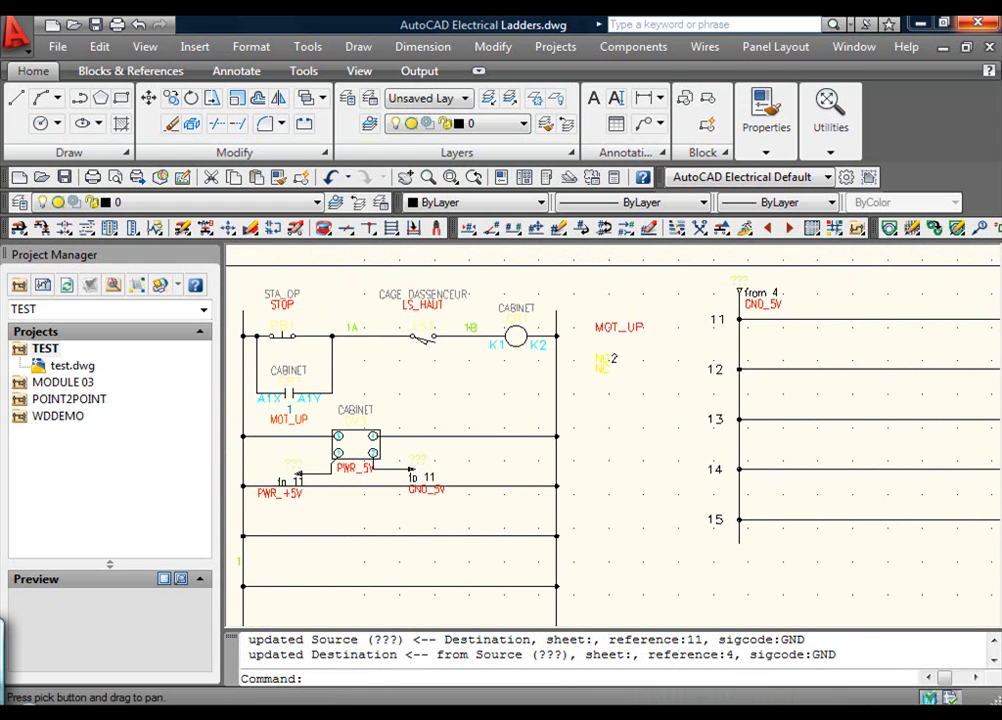
# Step: Delete the second ladder with its rungs and reference numbers, including the leftover GND_5V destination arrow at its upper end
pyautogui.moveTo(649, 430)
pyautogui.mouseDown(button='middle')
pyautogui.moveTo(454, 470)
pyautogui.moveTo(501, 447)
pyautogui.moveTo(668, 424)
pyautogui.mouseUp(button='middle')
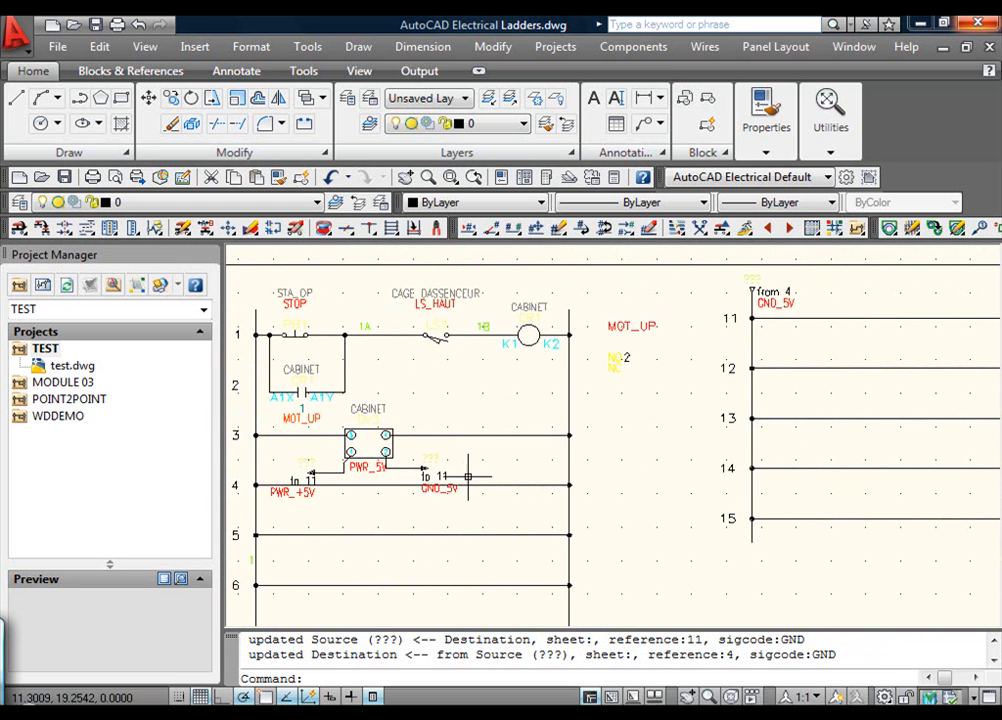
pyautogui.moveTo(661, 379); pyautogui.dragTo(662, 391, button='middle')
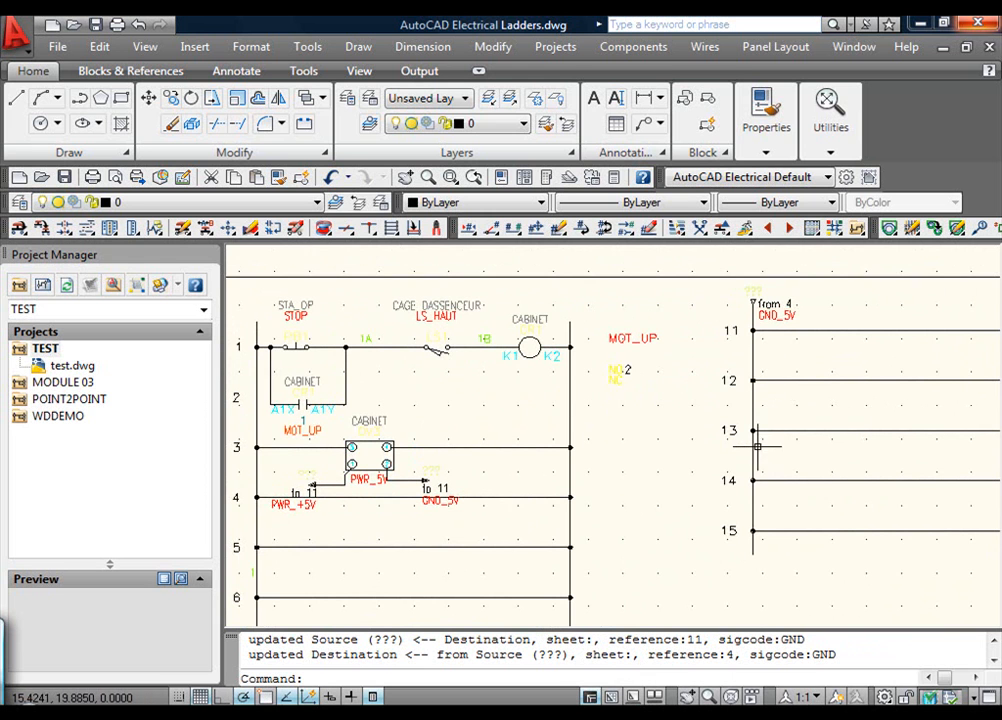
pyautogui.moveTo(631, 422)
pyautogui.mouseDown(button='middle')
pyautogui.moveTo(508, 474)
pyautogui.moveTo(605, 424)
pyautogui.moveTo(668, 424)
pyautogui.moveTo(673, 411)
pyautogui.mouseUp(button='middle')
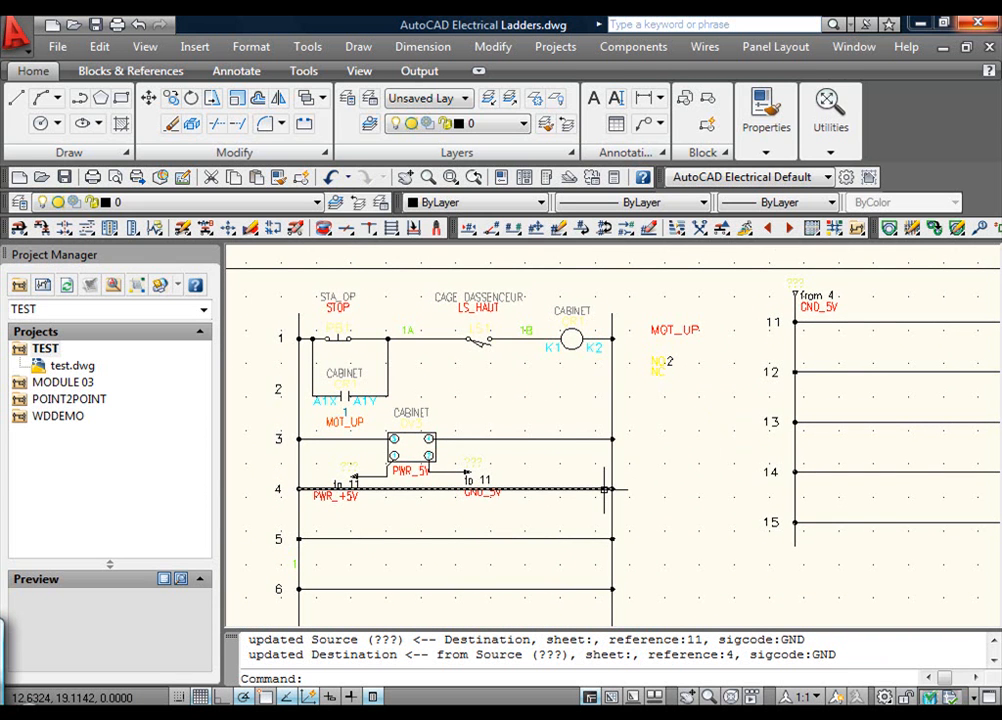
pyautogui.moveTo(670, 432); pyautogui.dragTo(420, 447, button='middle')
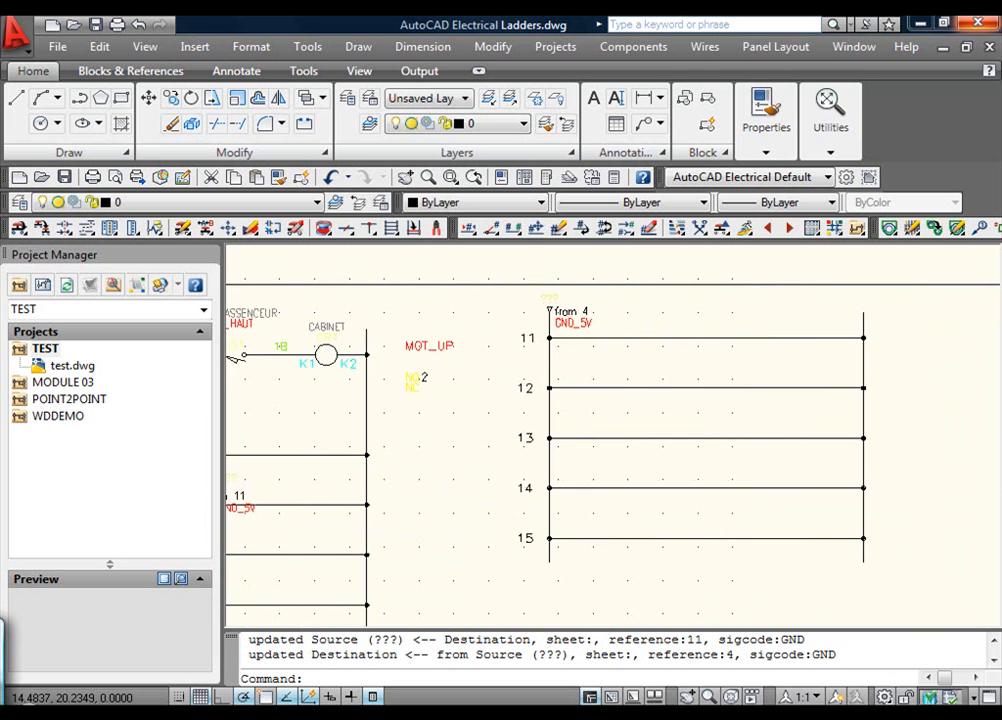
pyautogui.click(515, 296)
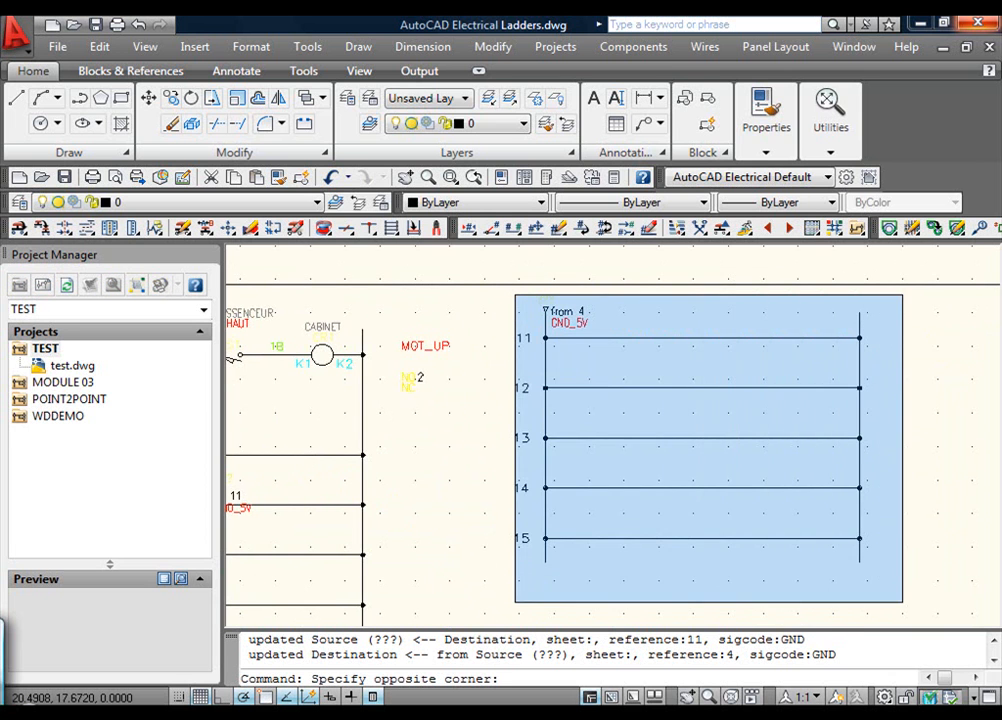
pyautogui.click(902, 602)
pyautogui.press('Delete')
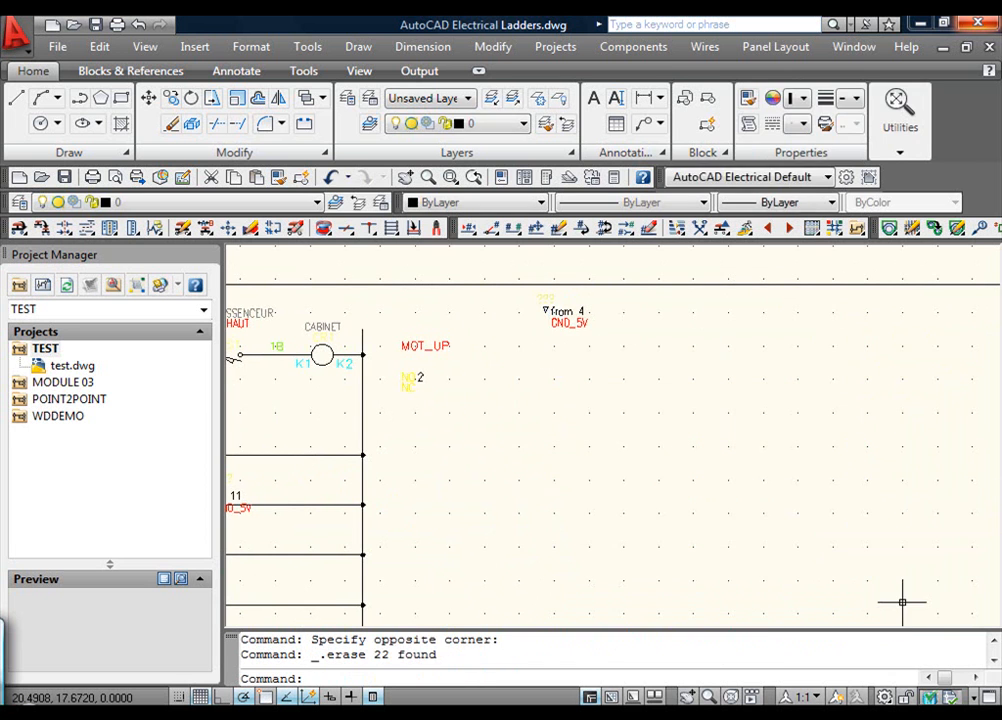
pyautogui.click(535, 300)
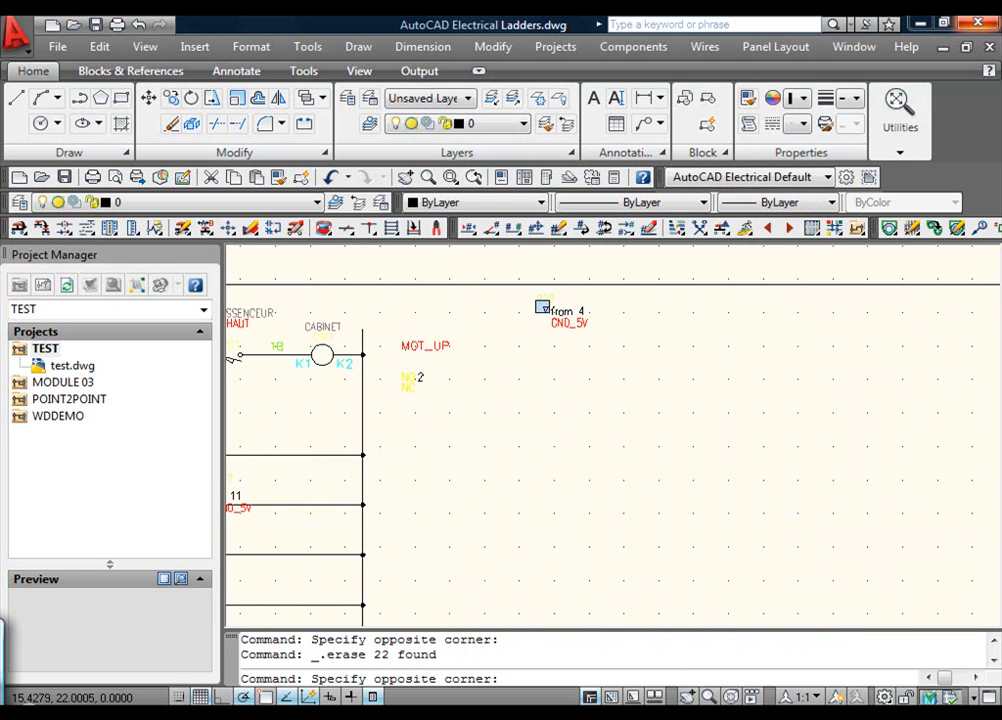
pyautogui.click(645, 350)
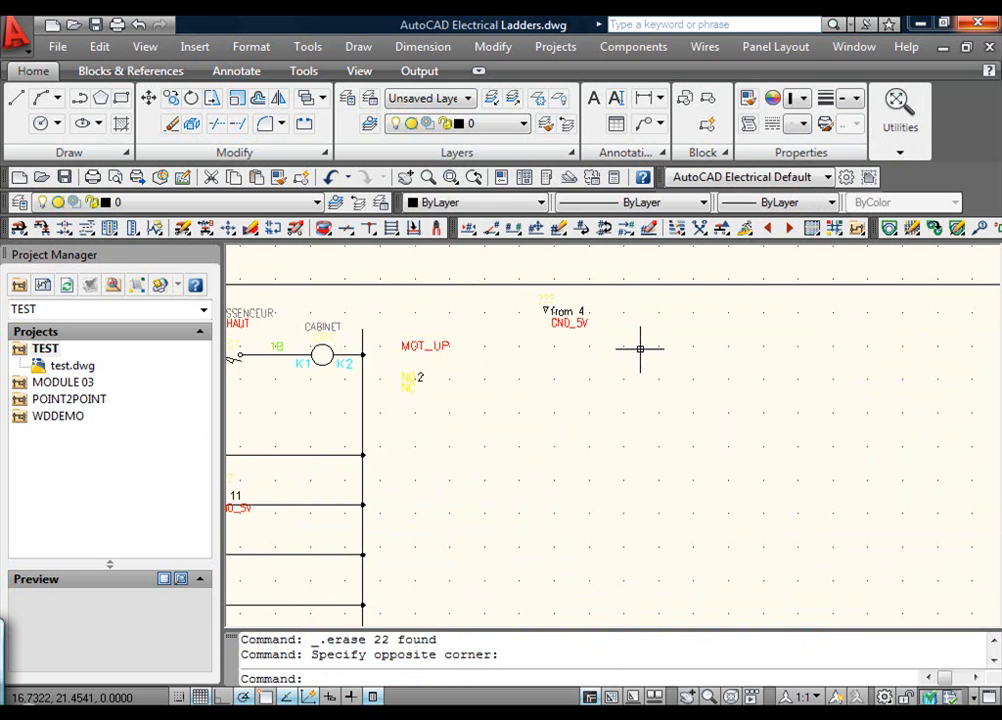
pyautogui.click(550, 314)
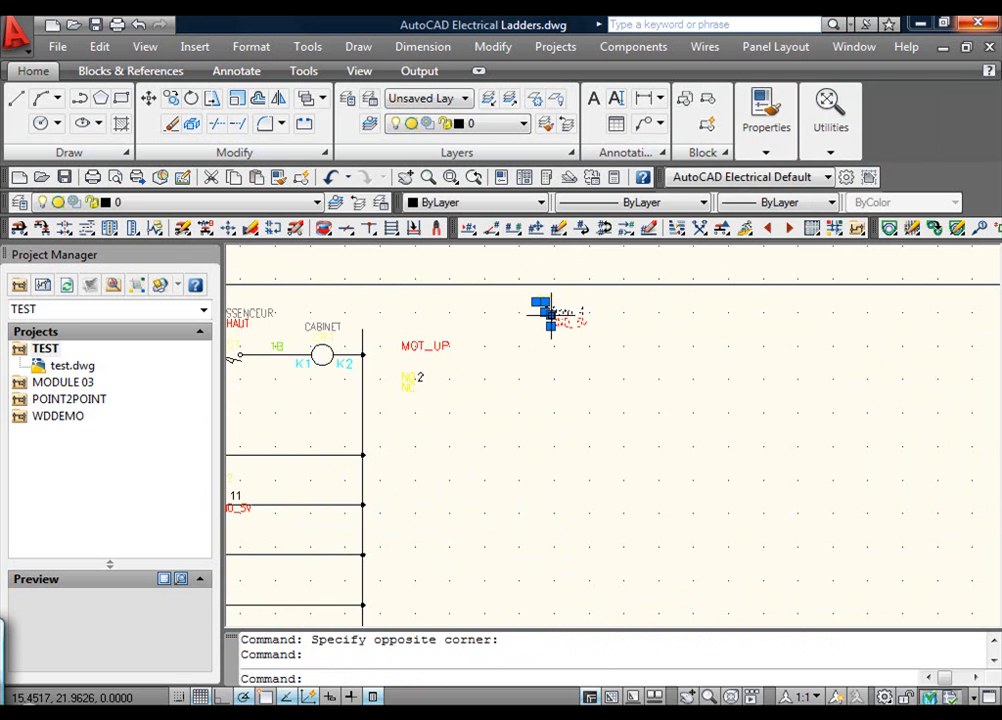
pyautogui.press('Delete')
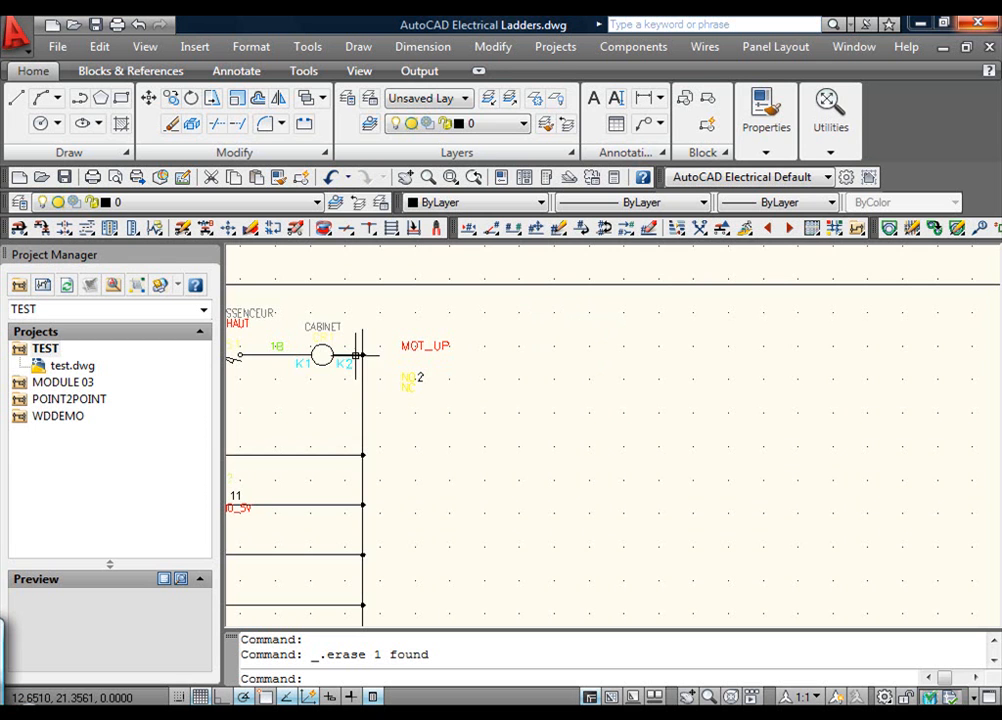
# Step: Insert a 3-phase ladder right of the first one, with 0.5 phase spacing and references running from 11 to 16
pyautogui.click(391, 228)
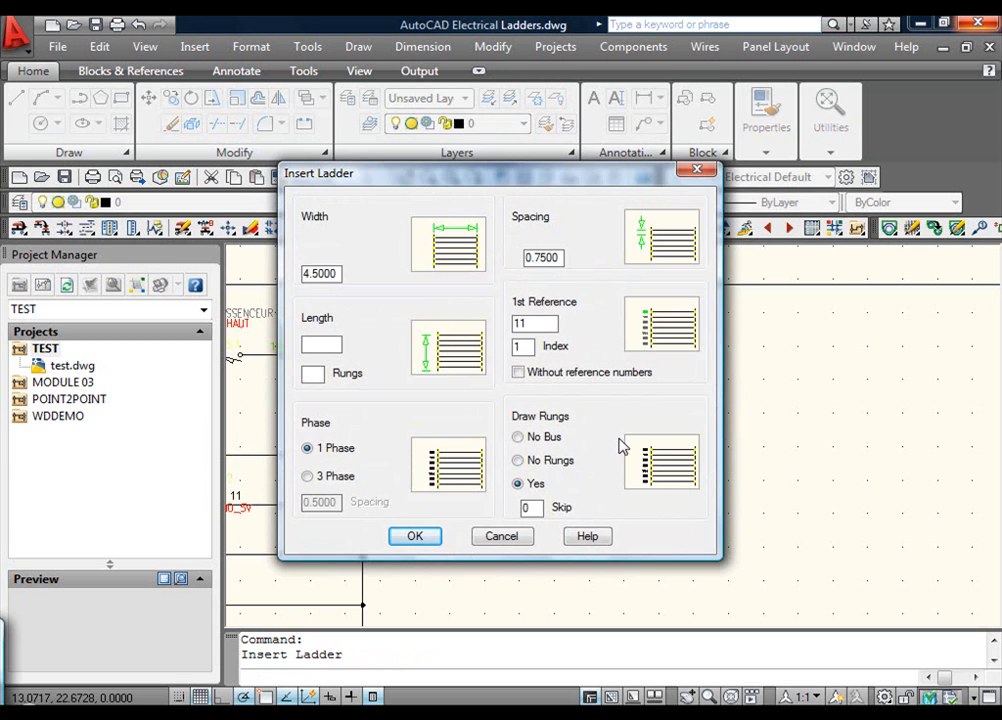
pyautogui.click(308, 477)
pyautogui.click(416, 538)
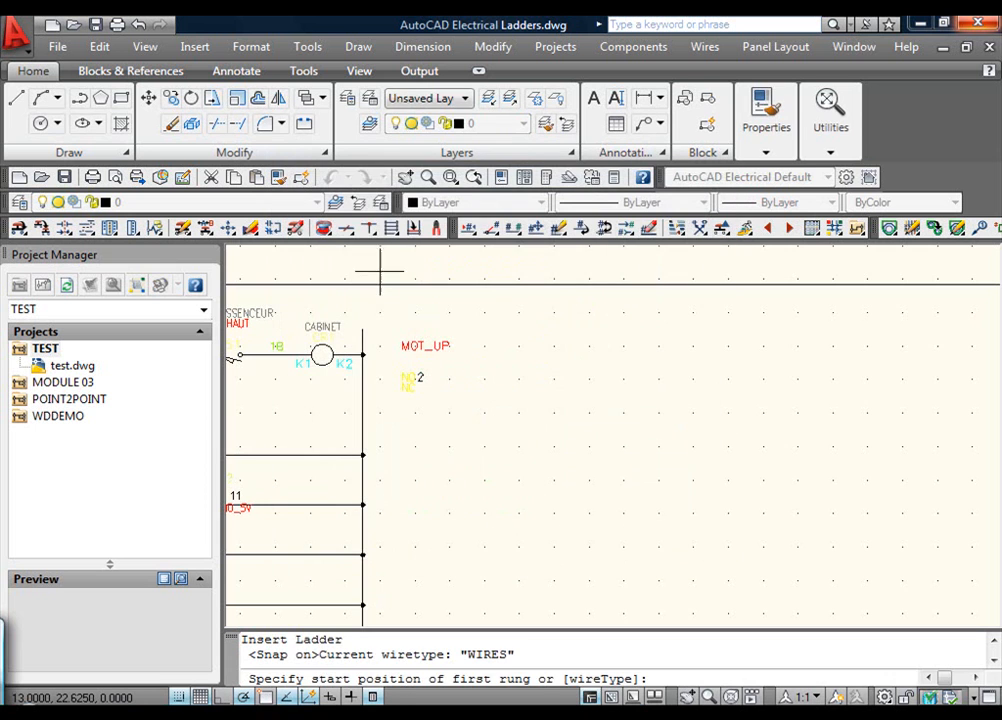
pyautogui.press('F9')
pyautogui.click(616, 328)
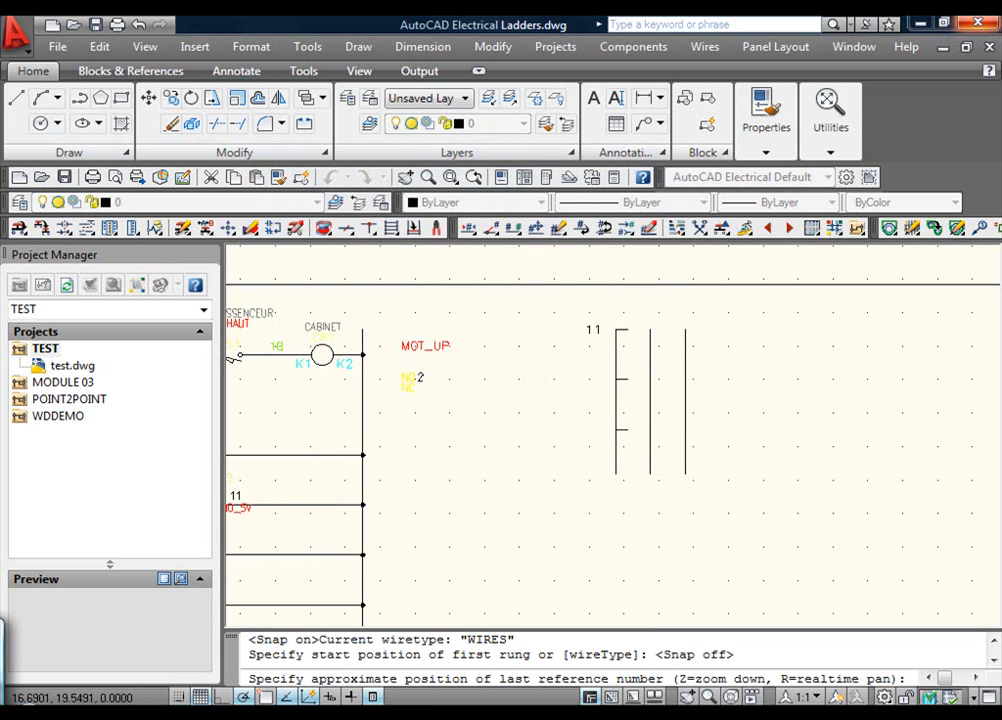
pyautogui.moveTo(666, 587)
pyautogui.mouseDown(button='middle')
pyautogui.moveTo(693, 536)
pyautogui.moveTo(677, 384)
pyautogui.moveTo(665, 503)
pyautogui.mouseUp(button='middle')
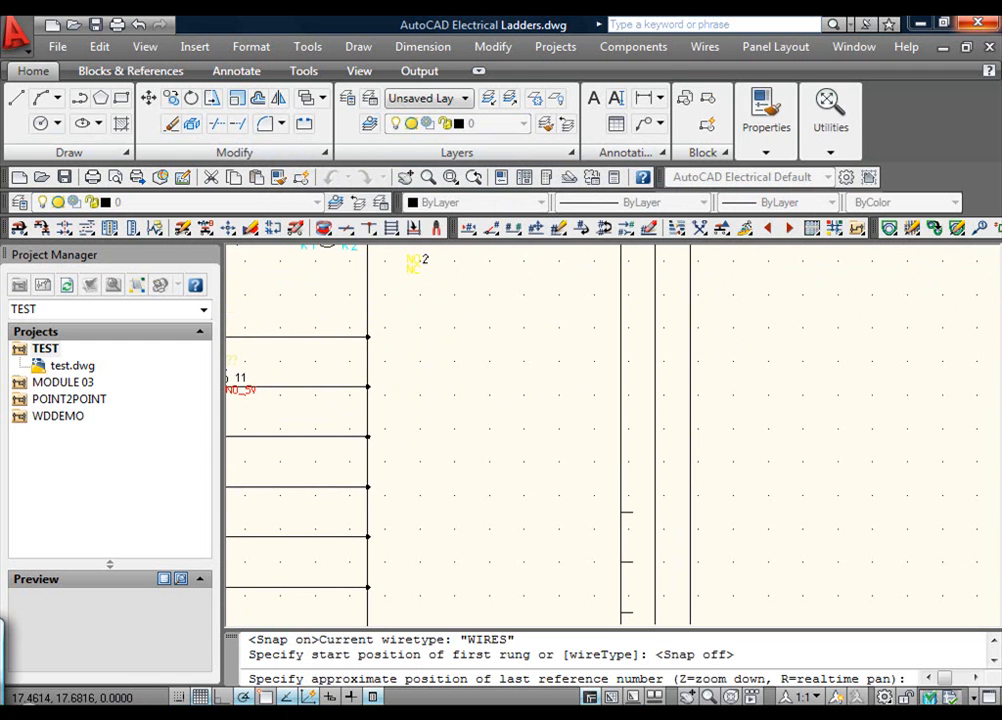
pyautogui.click(782, 480)
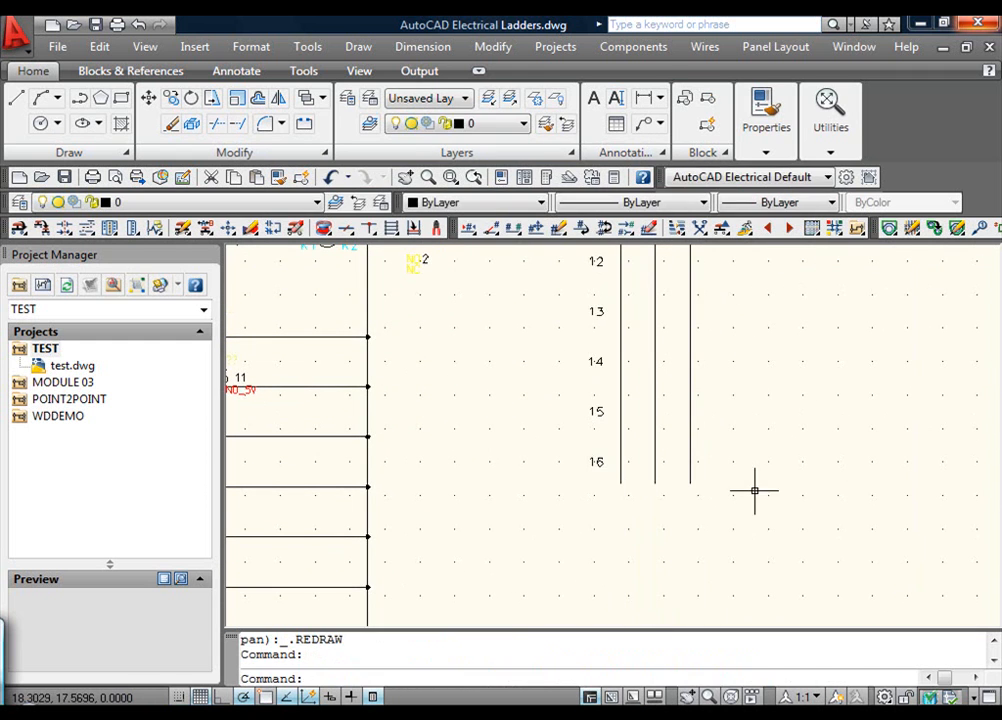
# Step: Draw a horizontal wire about 5.3 units long from the three-phase ladder's first rail, between references 11 and 12, crossing the other two rails
pyautogui.scroll(-1, 789, 400)
pyautogui.scroll(-3, 790, 398)
pyautogui.scroll(2, 790, 400)
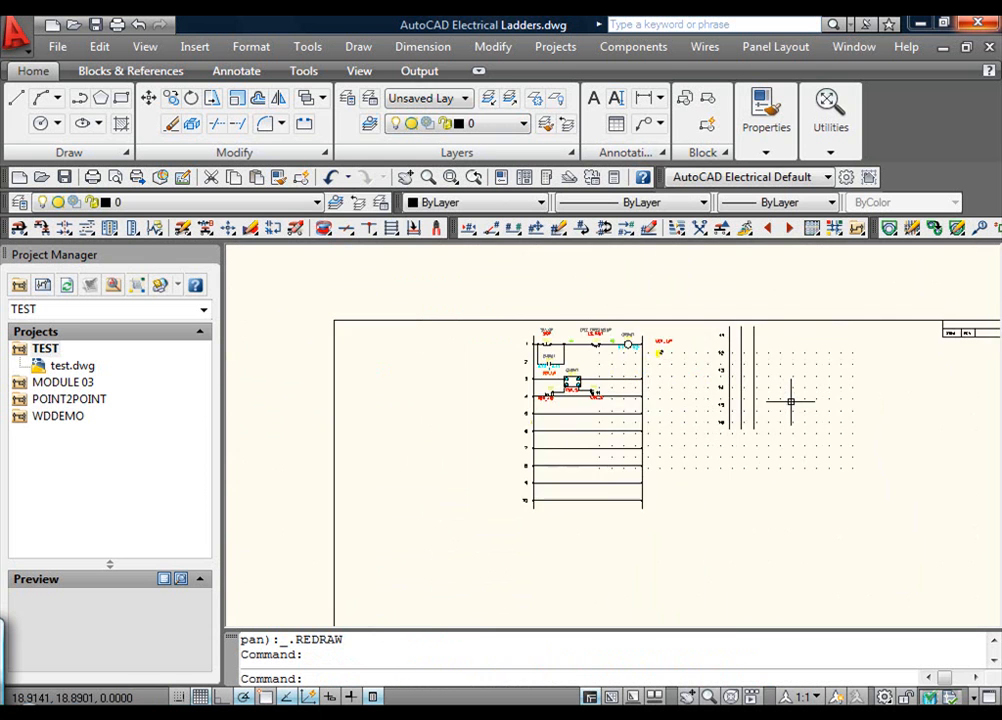
pyautogui.moveTo(790, 387)
pyautogui.mouseDown(button='middle')
pyautogui.moveTo(668, 492)
pyautogui.moveTo(633, 481)
pyautogui.mouseUp(button='middle')
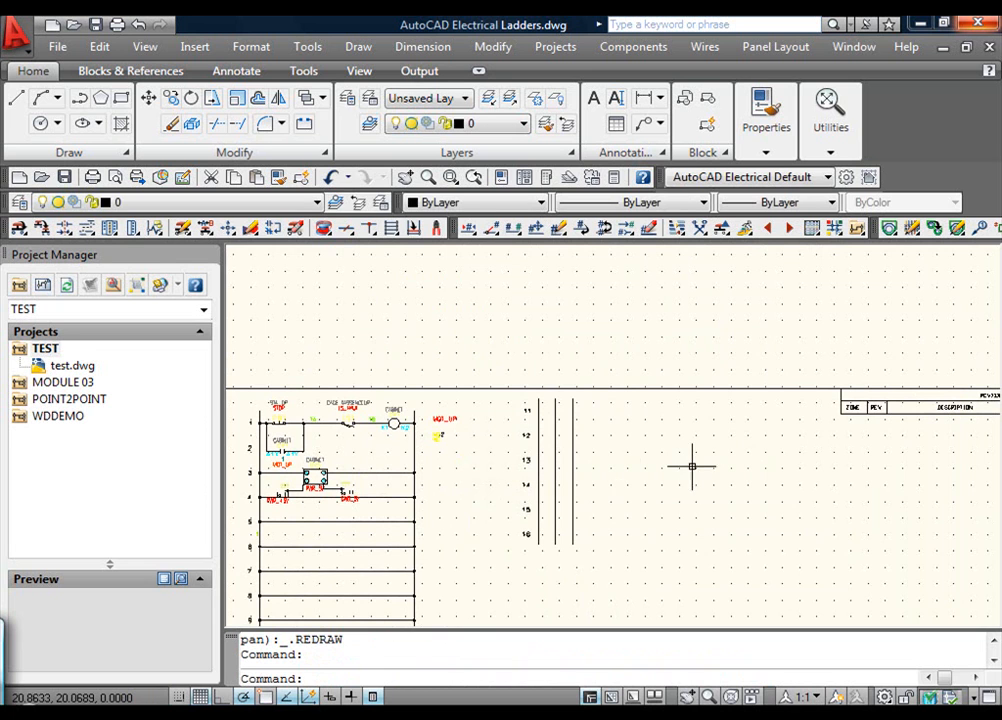
pyautogui.click(323, 229)
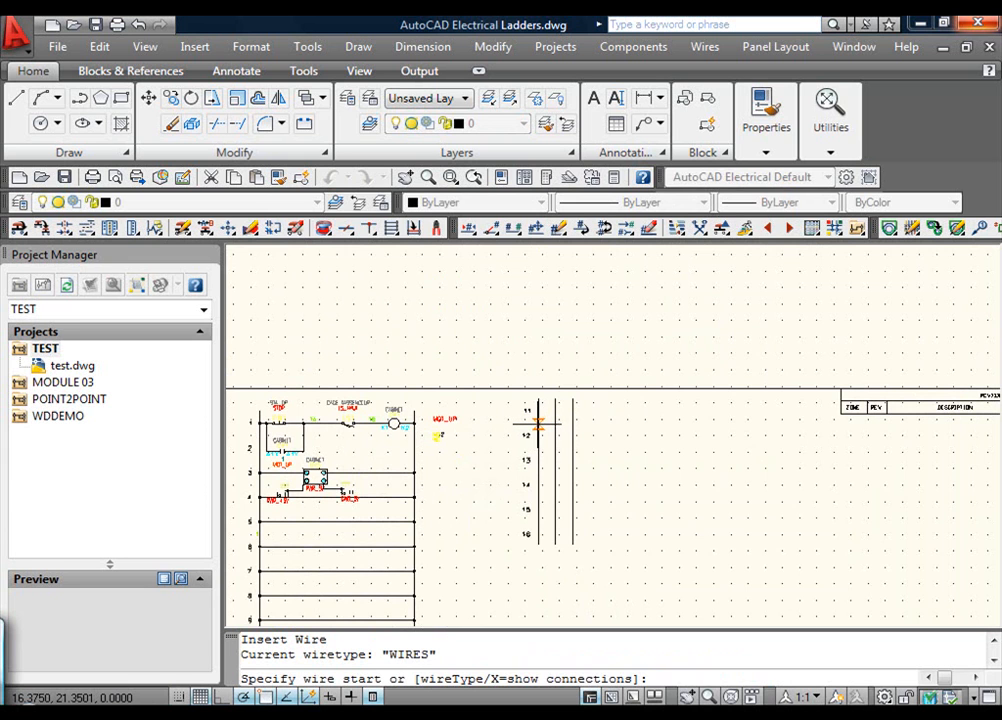
pyautogui.click(539, 424)
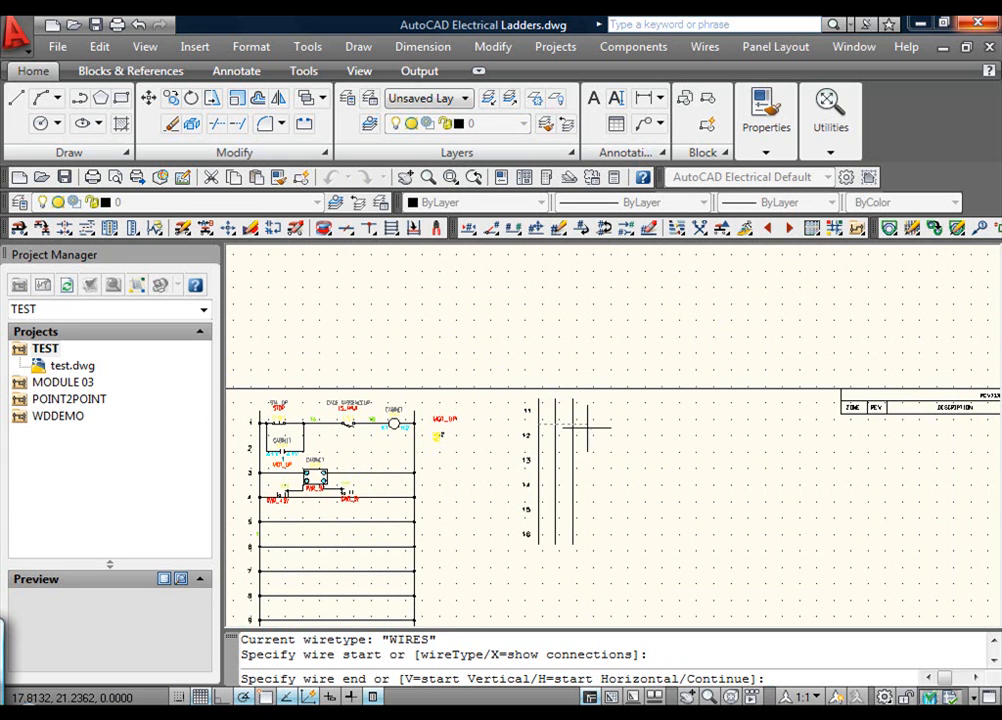
pyautogui.click(720, 424)
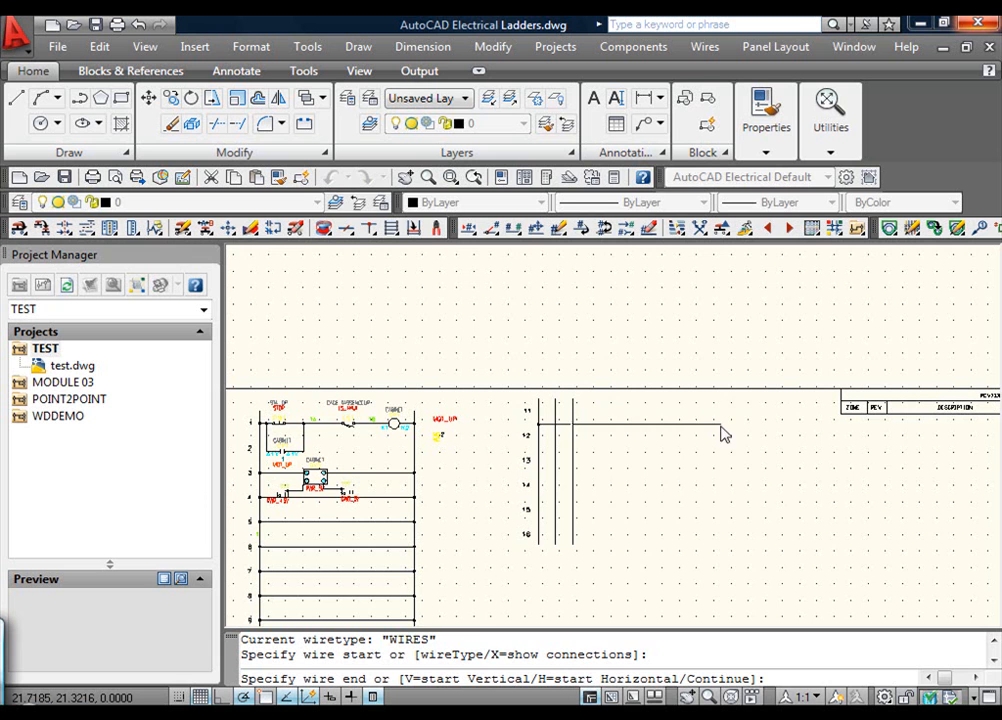
pyautogui.press('Return')
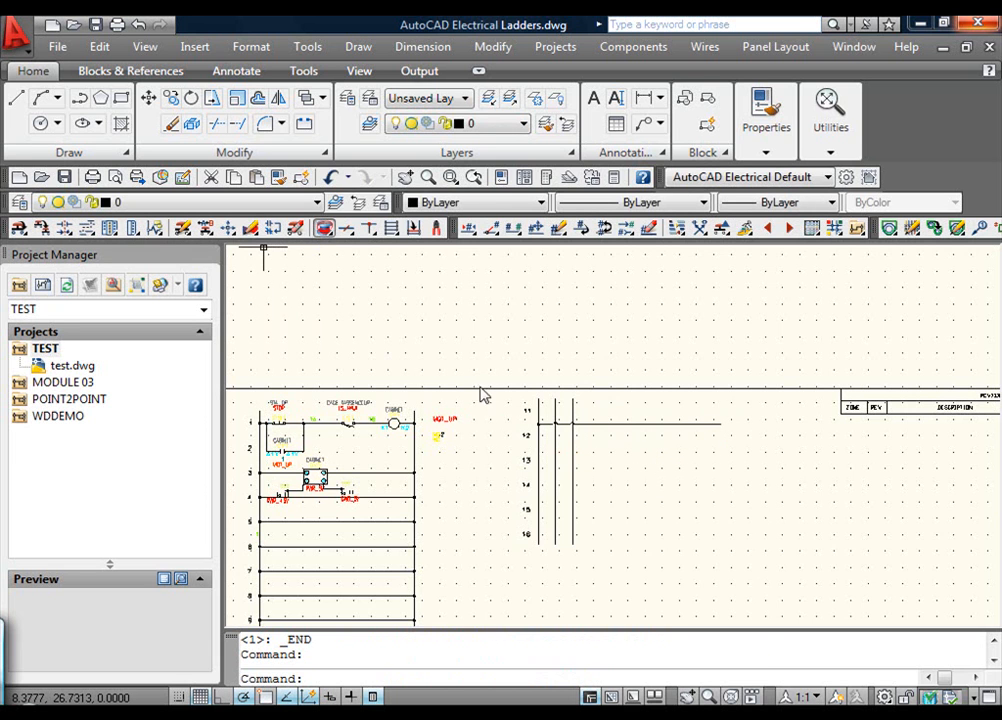
# Step: Draw a horizontal wire from the middle rail near reference 12, ending below the first wire's end, and delete its stray vertical end segment
pyautogui.click(554, 438)
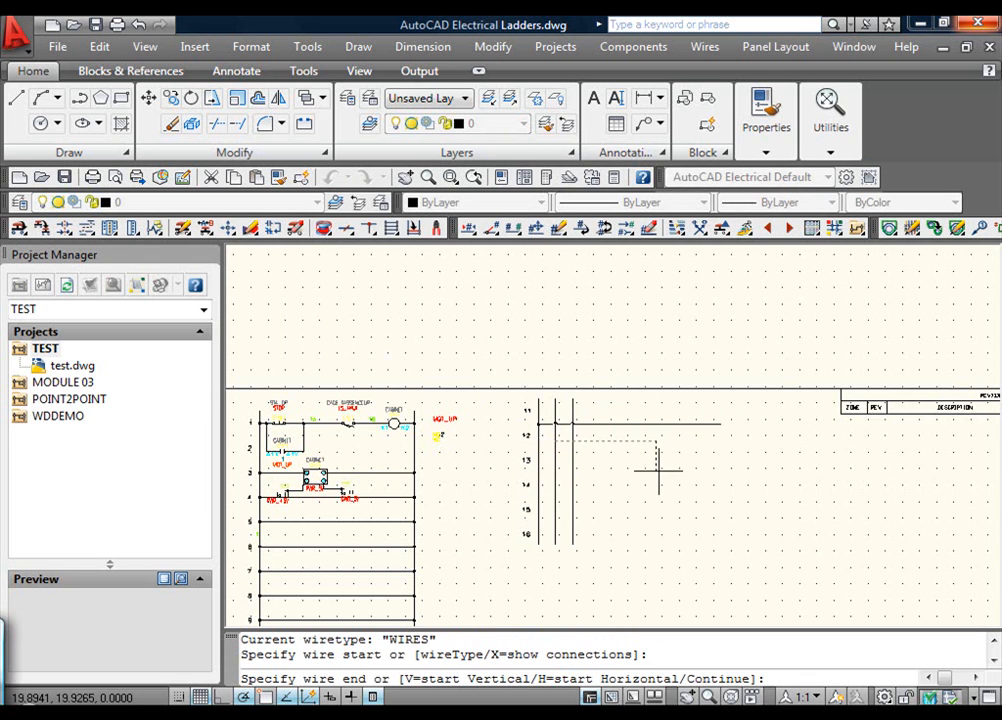
pyautogui.click(720, 455)
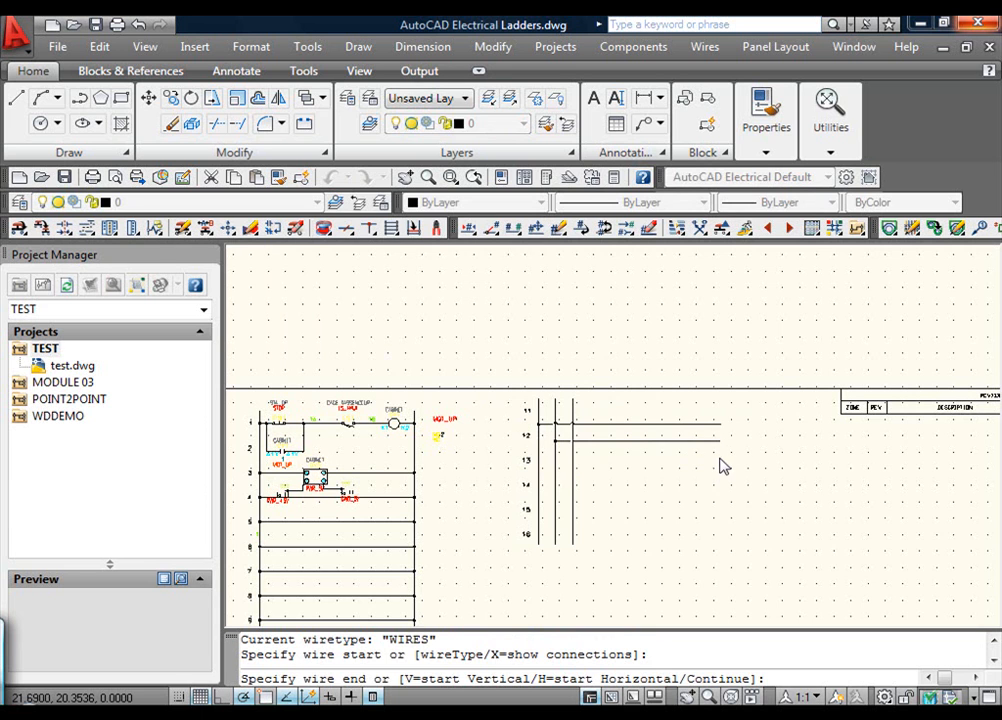
pyautogui.press('Escape')
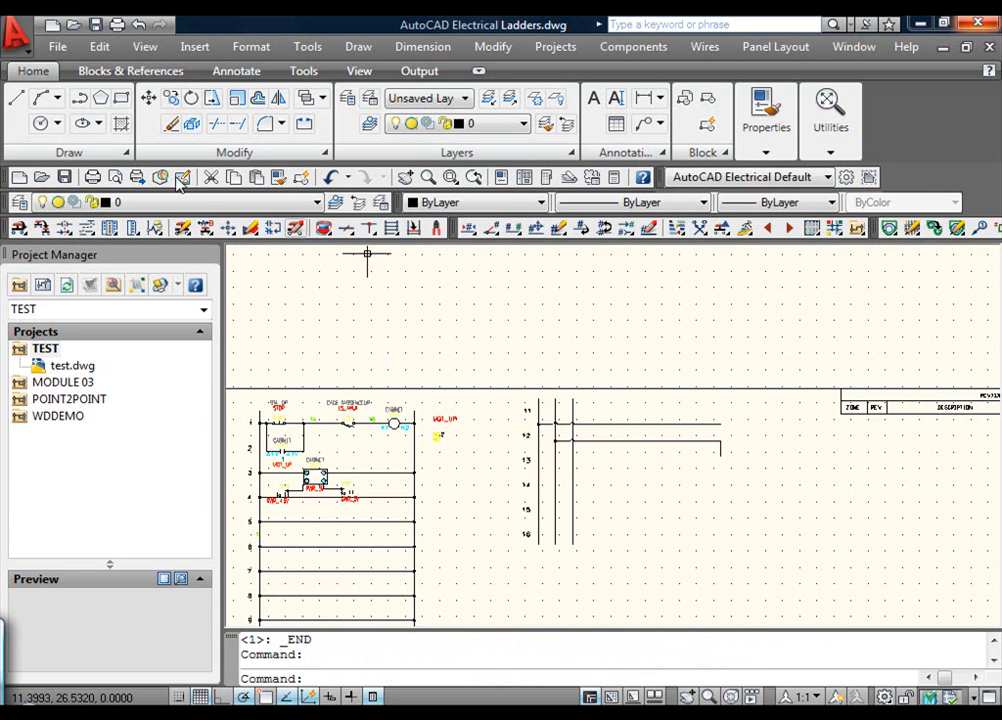
pyautogui.press('Escape')
pyautogui.press('Escape')
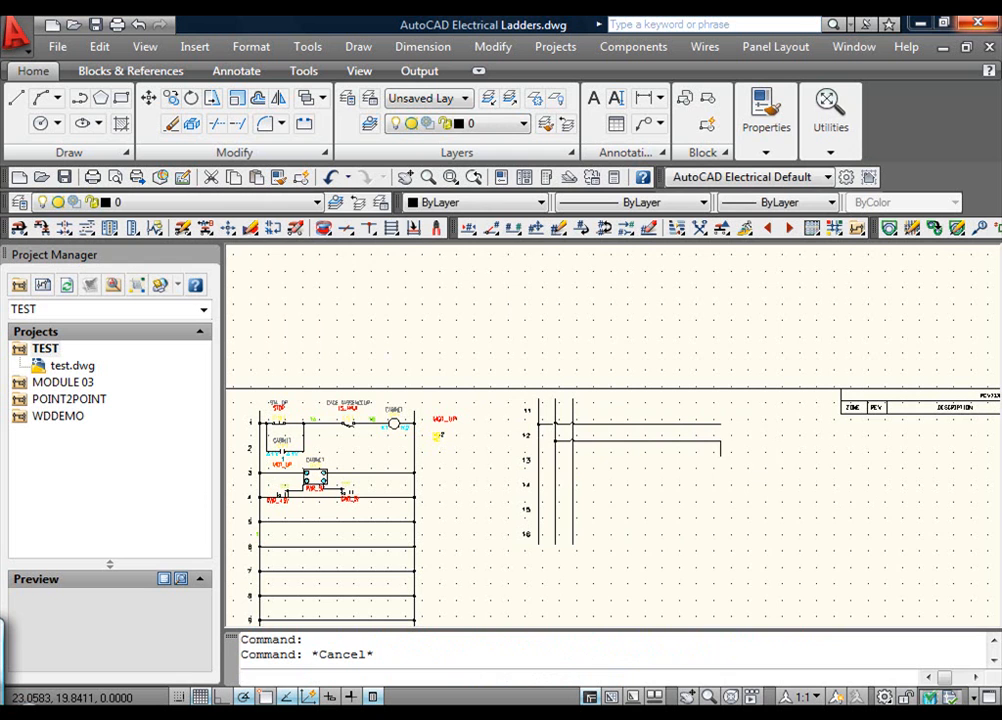
pyautogui.click(720, 453)
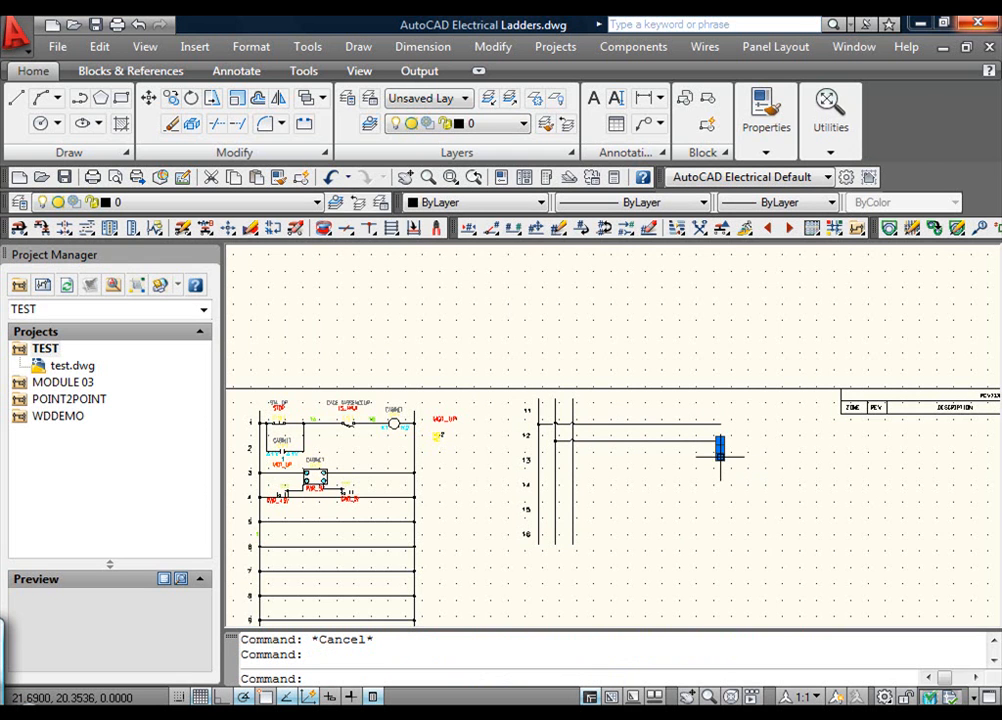
pyautogui.press('Delete')
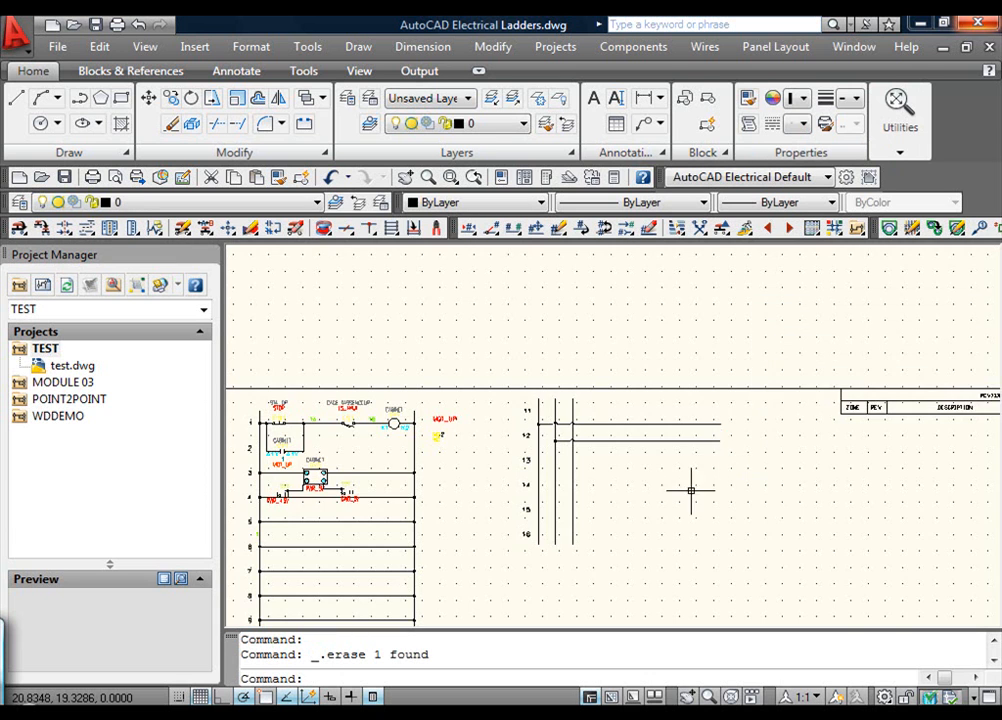
# Step: Draw a horizontal wire about 4.4 units long from the third rail, below the other two wires and ending in line with them
pyautogui.scroll(3, 700, 490)
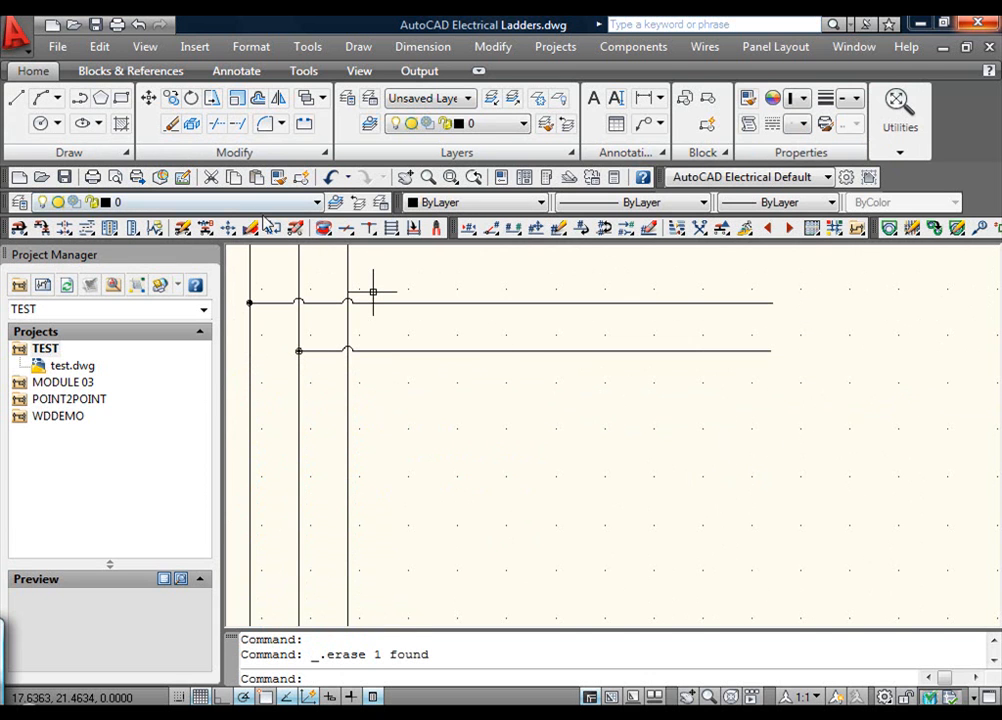
pyautogui.click(322, 229)
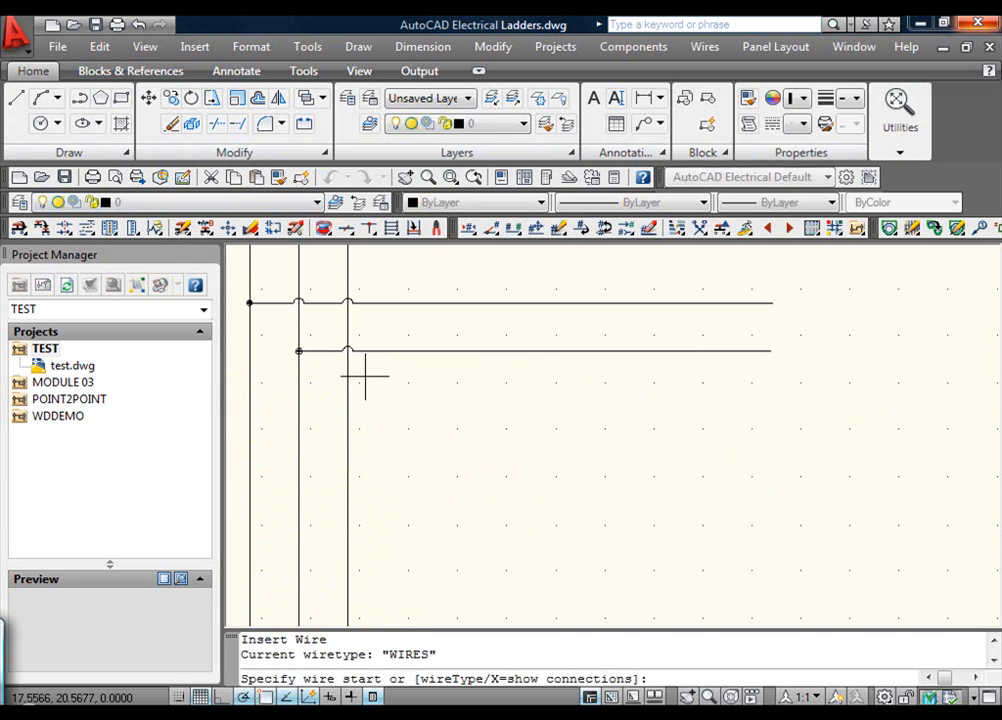
pyautogui.click(348, 399)
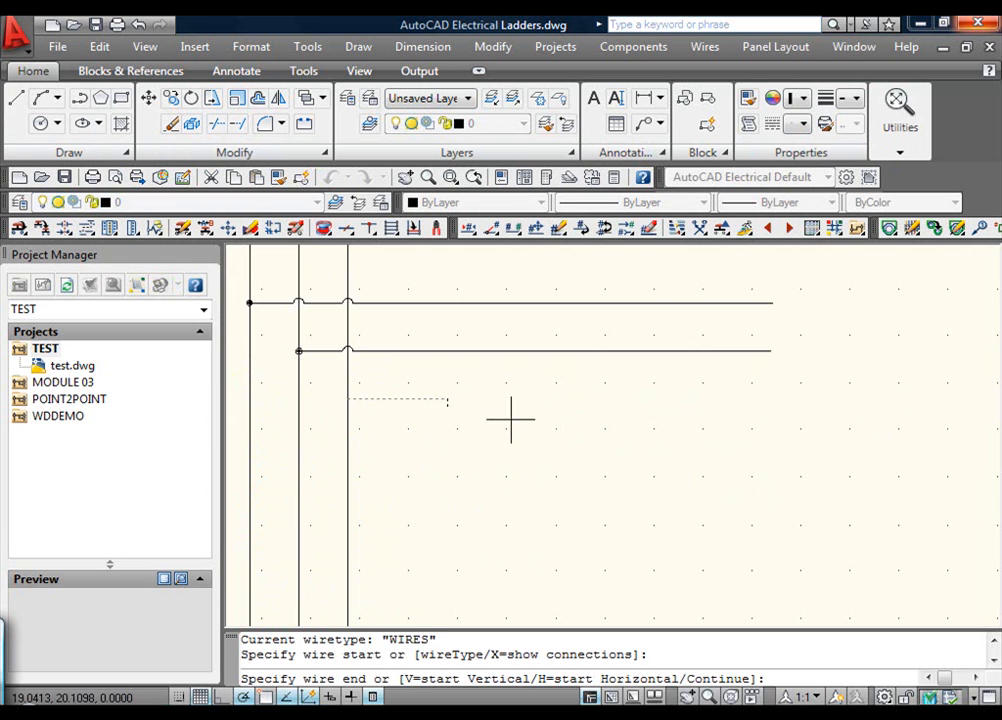
pyautogui.click(772, 405)
pyautogui.press('Escape')
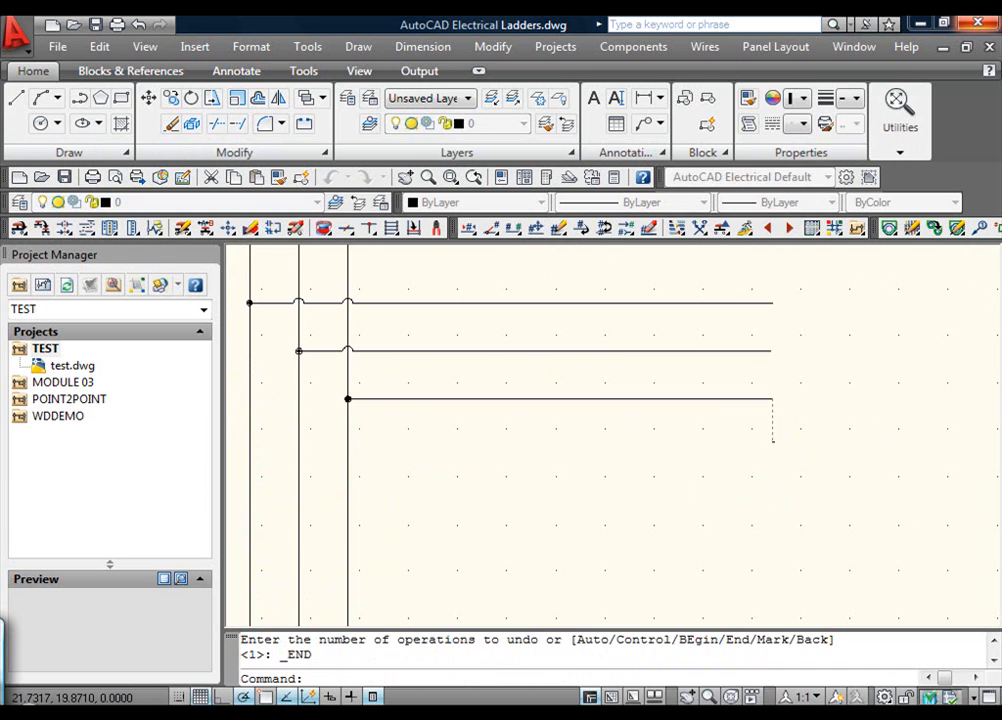
# Step: Add a three-wire bus with 0.75 horizontal spacing, running about 3.7 units from the three-phase ladder's rails, with its first wire just below reference 14
pyautogui.click(328, 232)
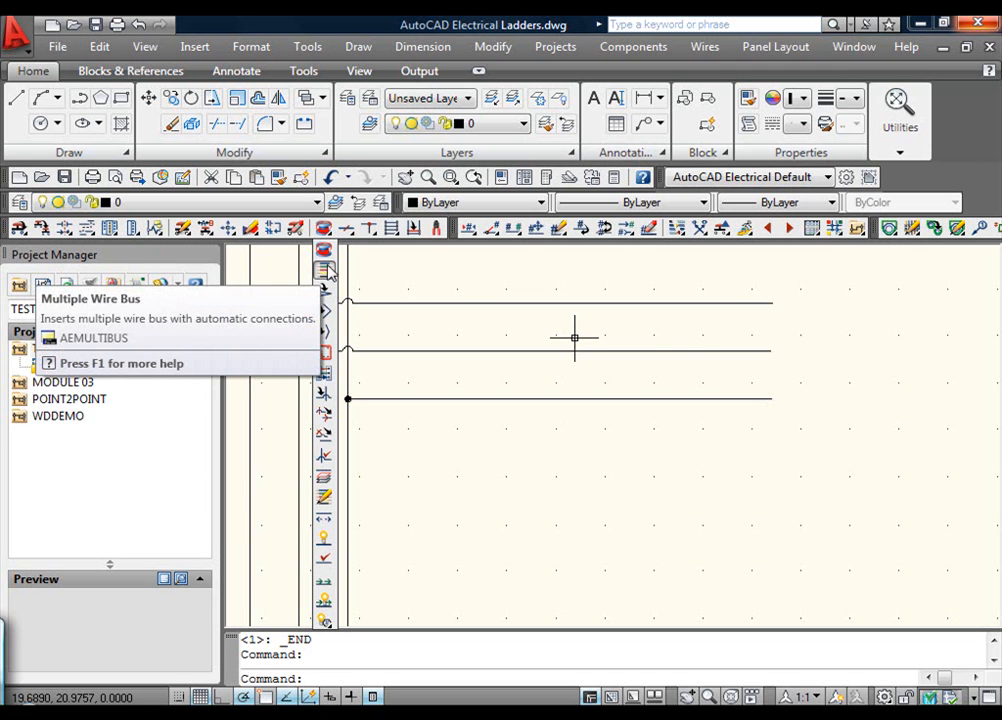
pyautogui.click(325, 270)
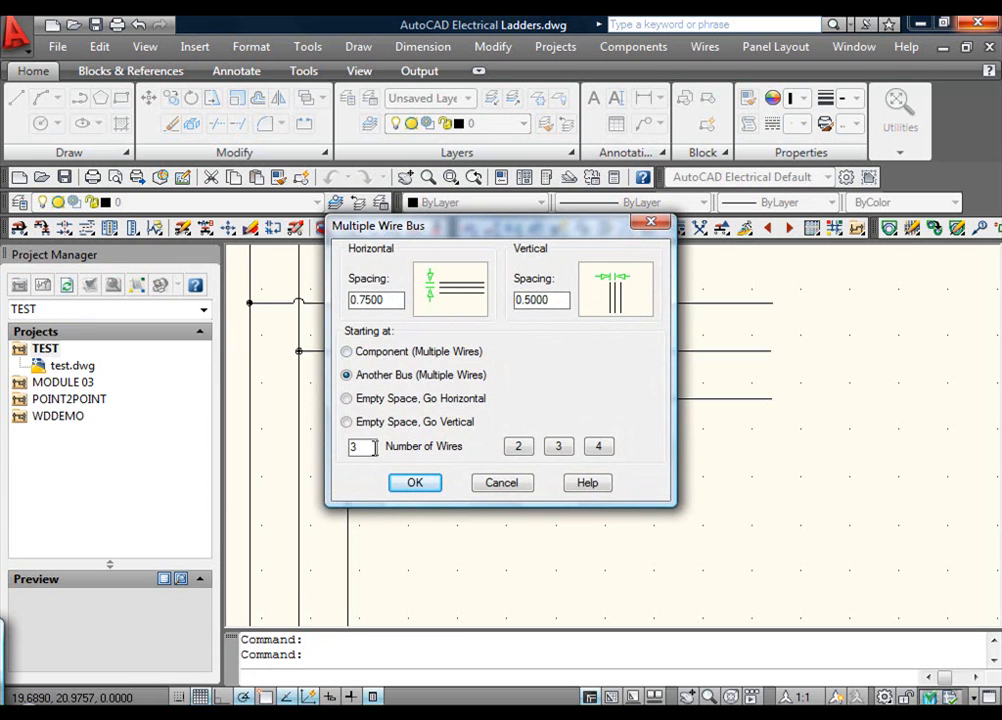
pyautogui.click(407, 483)
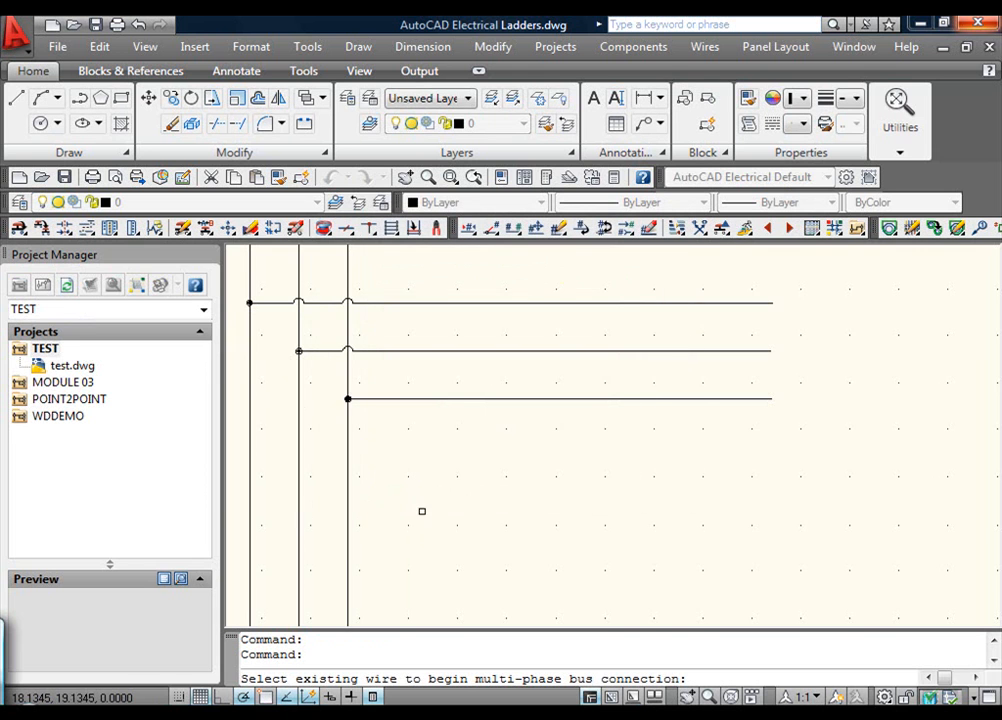
pyautogui.scroll(2, 420, 525)
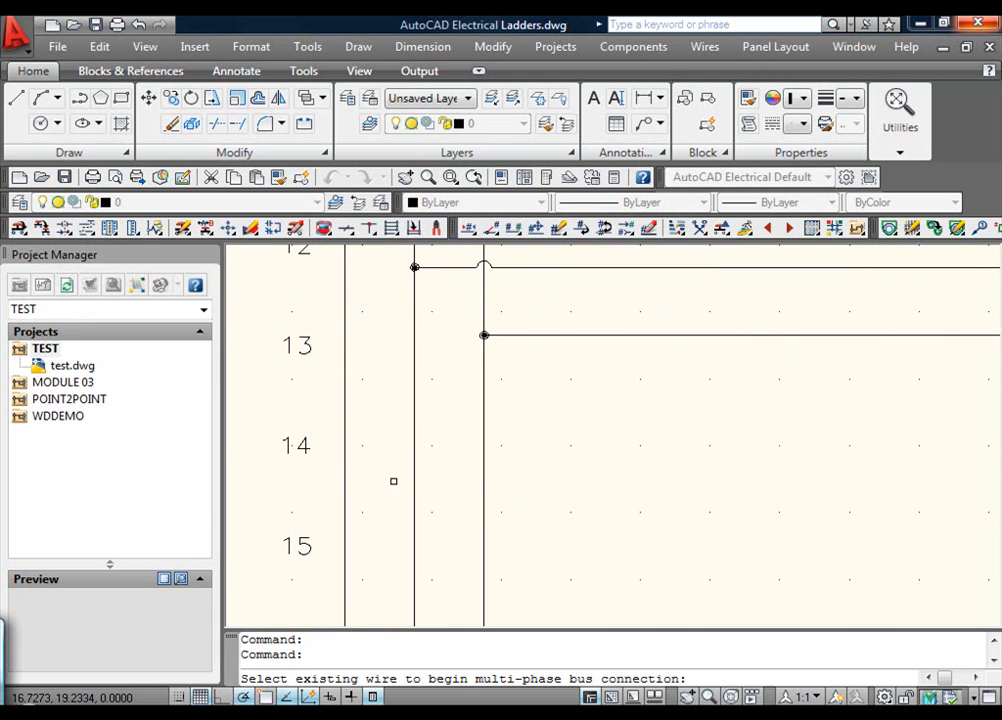
pyautogui.click(344, 476)
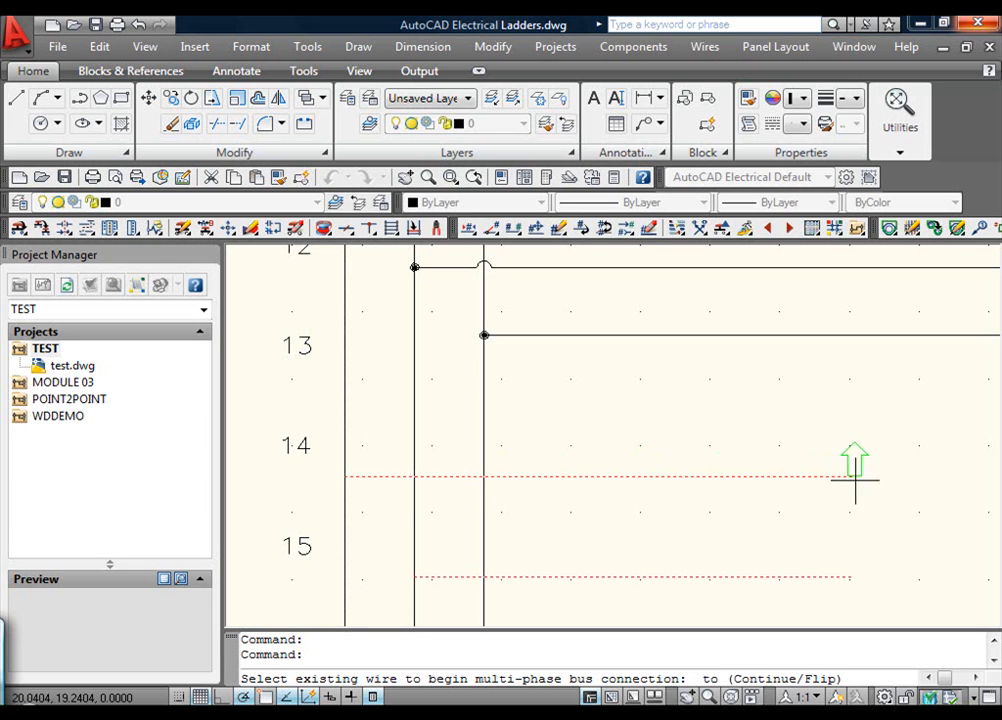
pyautogui.moveTo(862, 488)
pyautogui.mouseDown(button='middle')
pyautogui.moveTo(850, 365)
pyautogui.moveTo(838, 380)
pyautogui.mouseUp(button='middle')
pyautogui.click(838, 383)
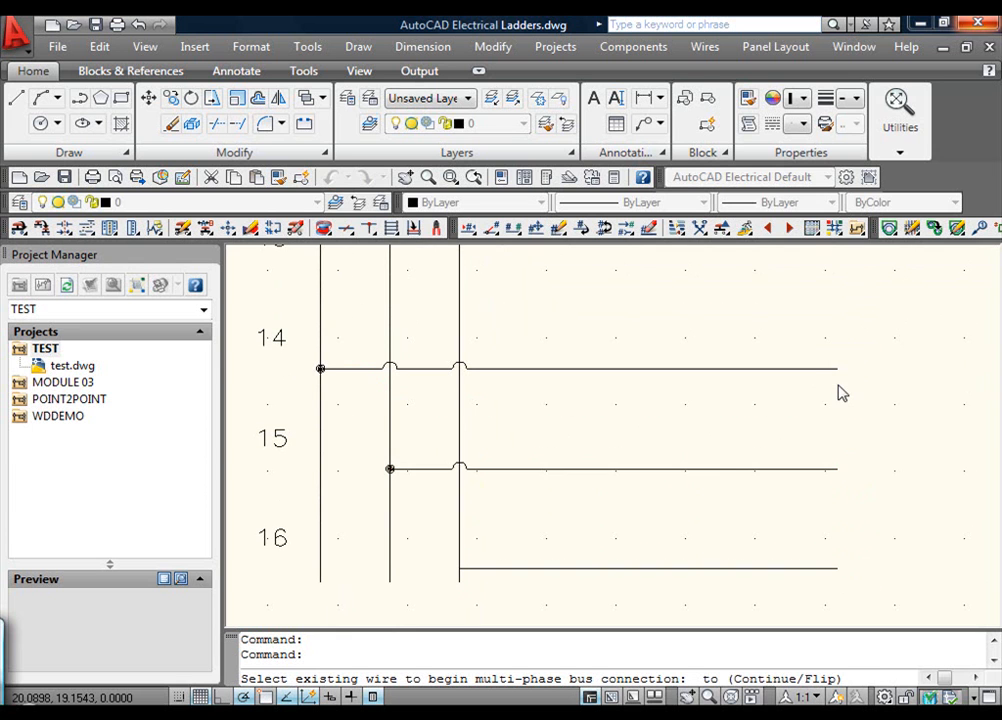
pyautogui.moveTo(881, 399); pyautogui.dragTo(792, 385, button='middle')
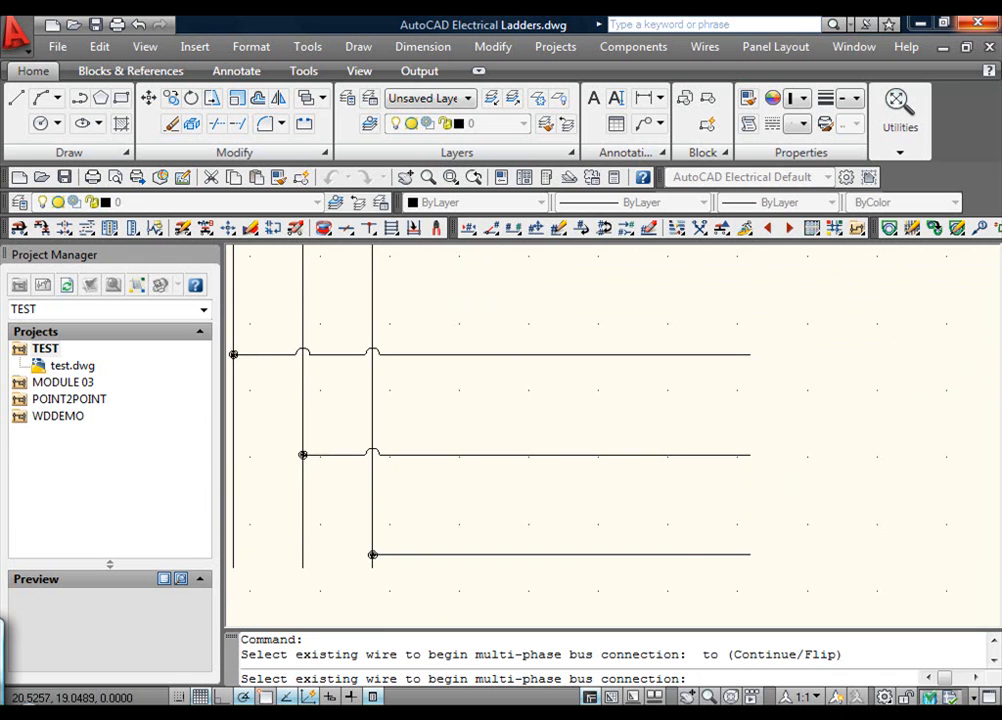
pyautogui.scroll(-4, 812, 383)
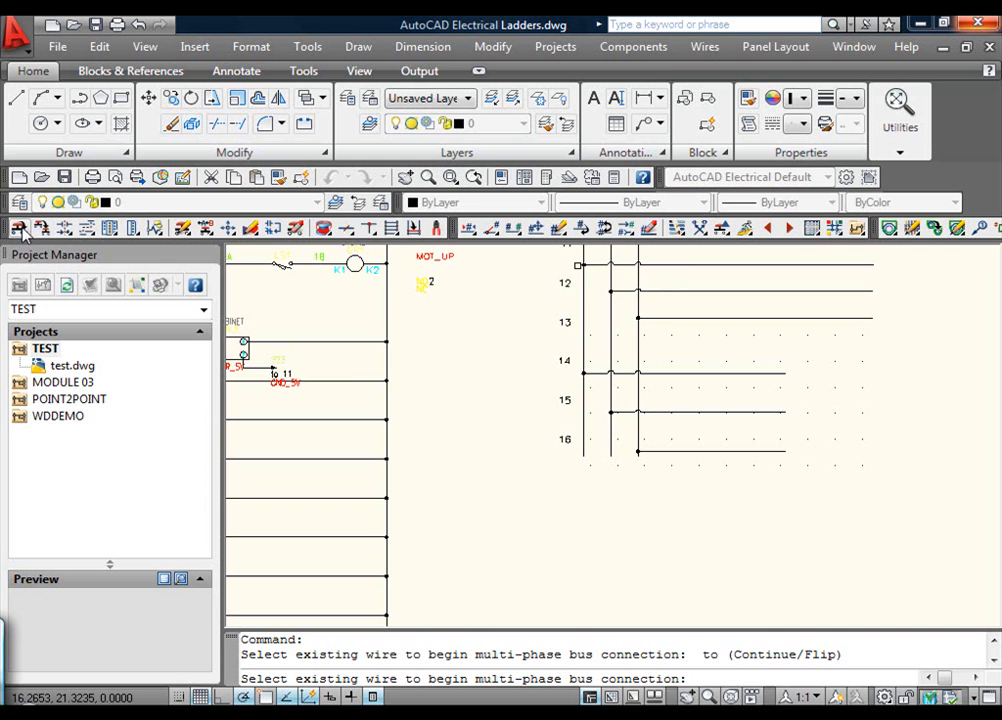
pyautogui.press('Escape')
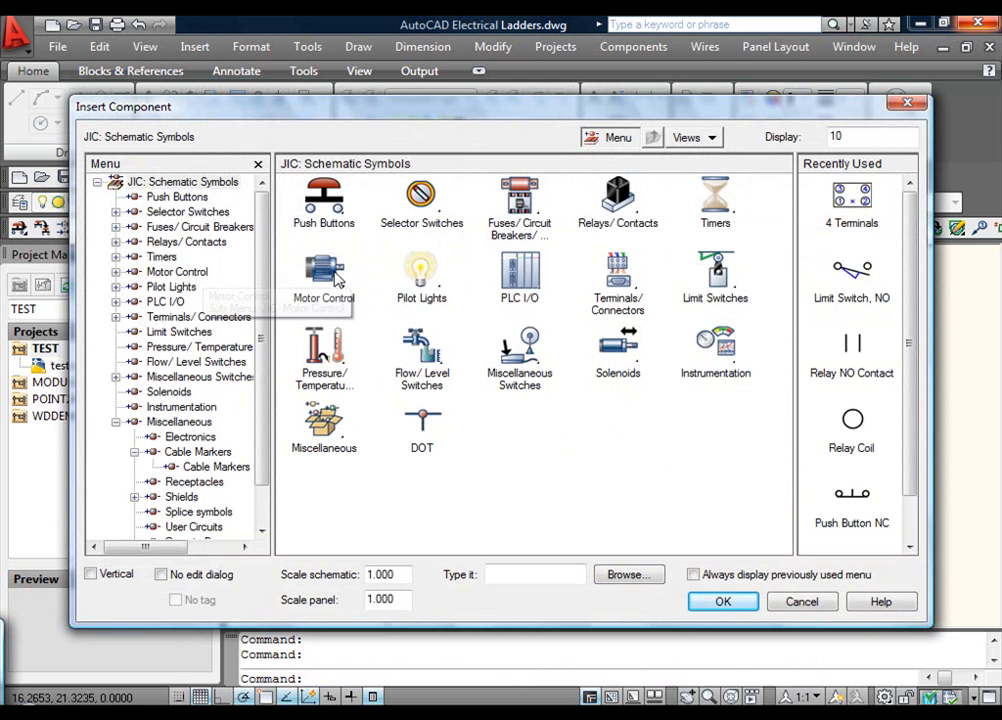
# Step: Insert a 3 Phase Motor symbol from the motor control components at the free end of the new bus's middle wire
pyautogui.click(324, 275)
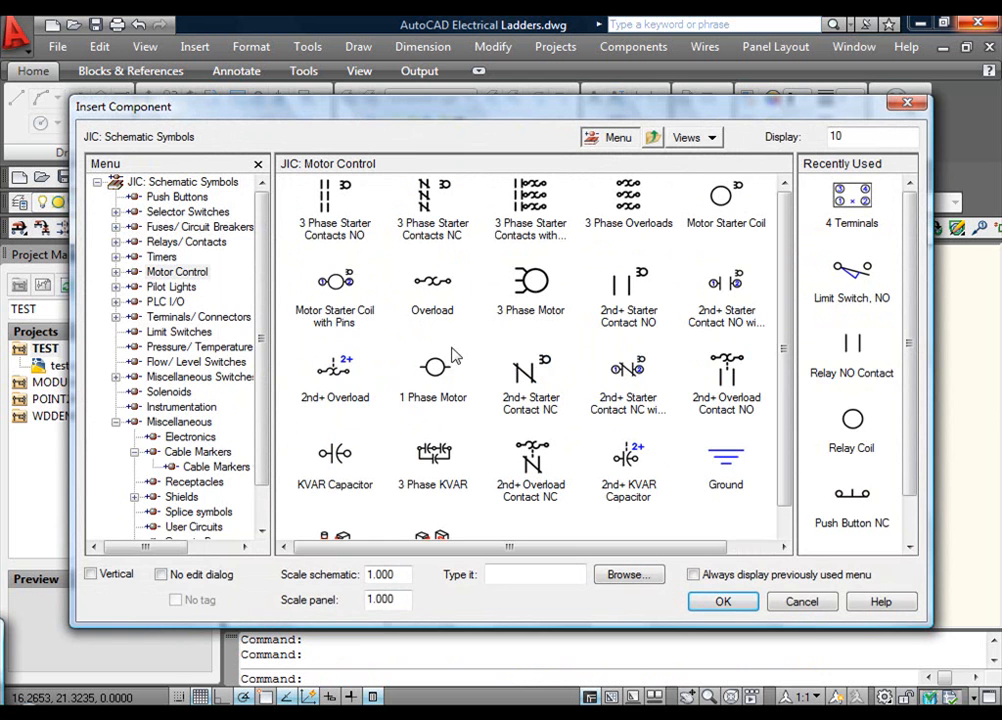
pyautogui.click(533, 295)
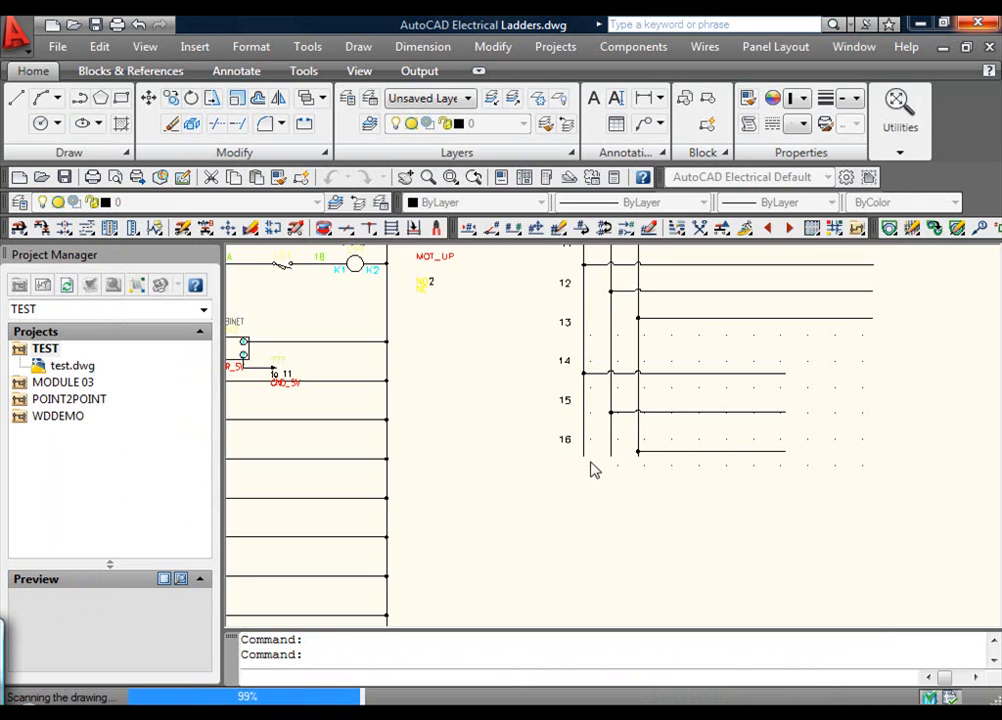
pyautogui.scroll(5, 814, 418)
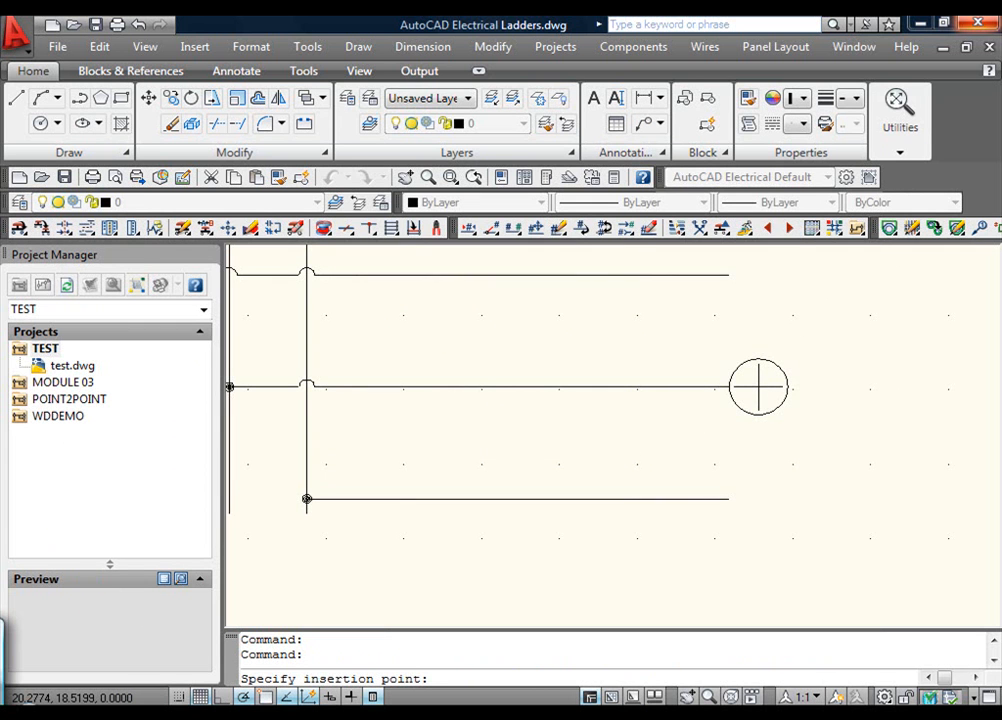
pyautogui.click(758, 387)
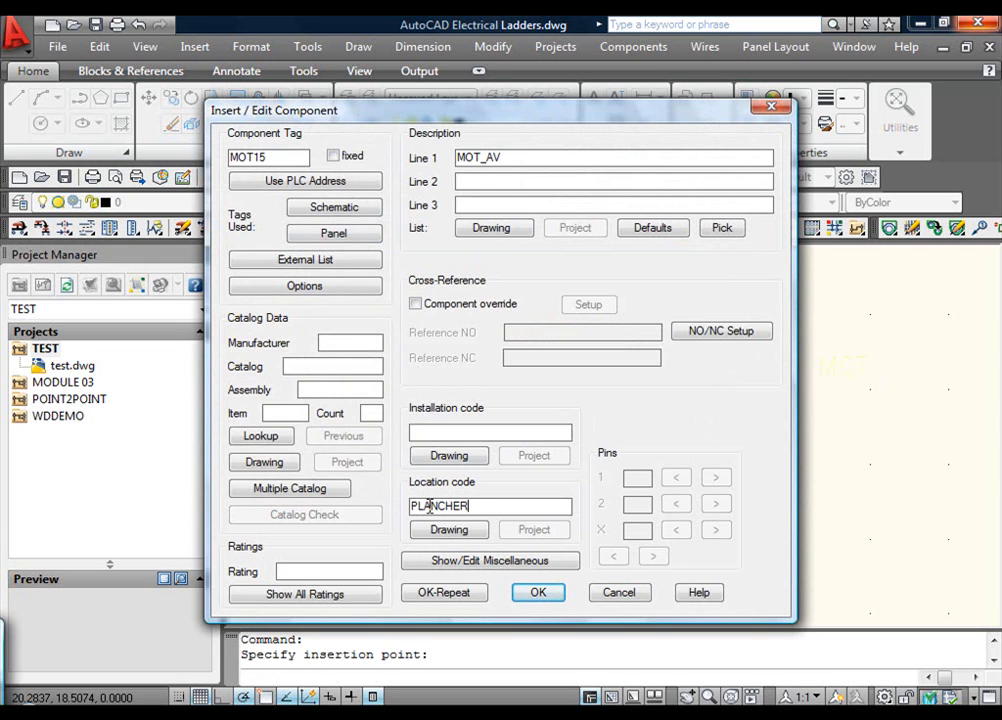
# Step: Describe the motor as MOT_AV with location code PLANCHER, and assign it the AB catalog part 1329RS-ZA1F518VNC
pyautogui.click(262, 437)
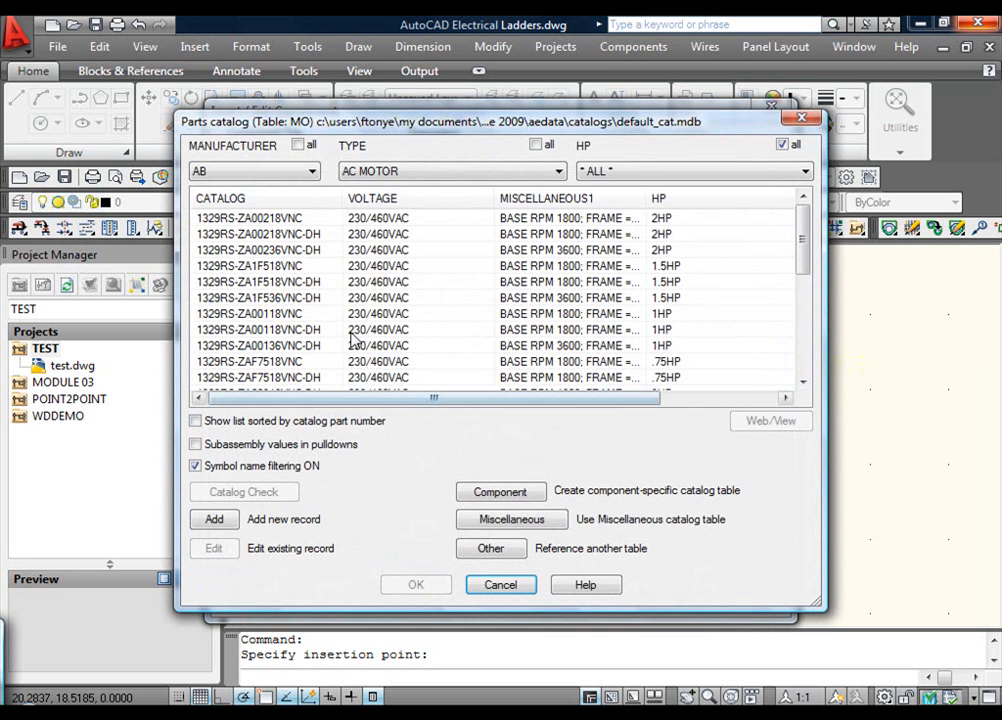
pyautogui.click(253, 267)
pyautogui.click(428, 592)
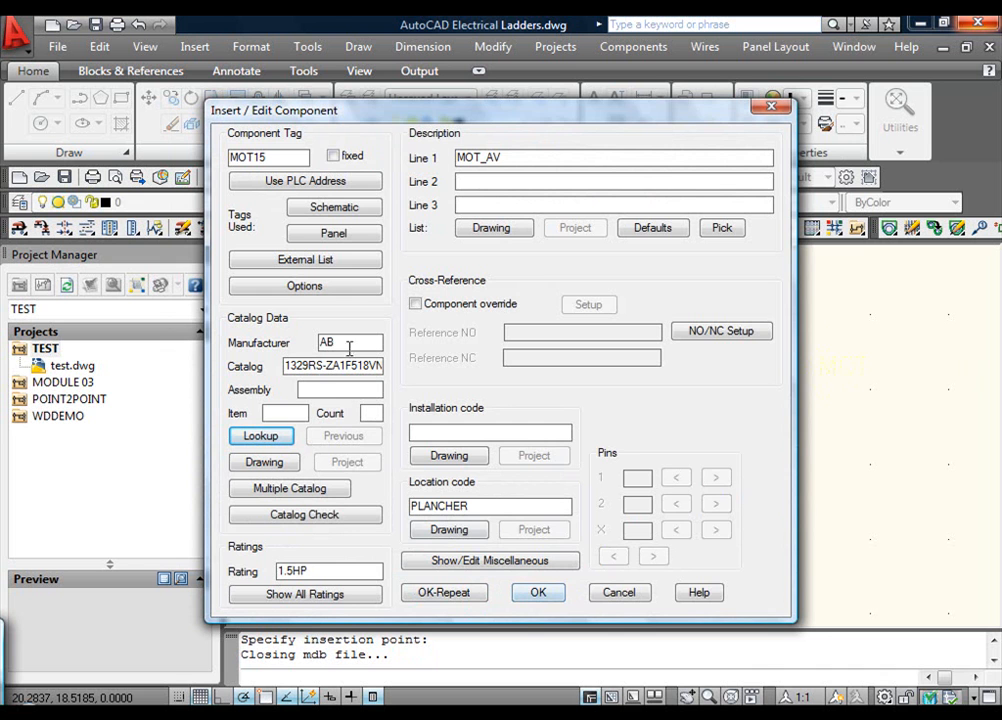
pyautogui.click(538, 593)
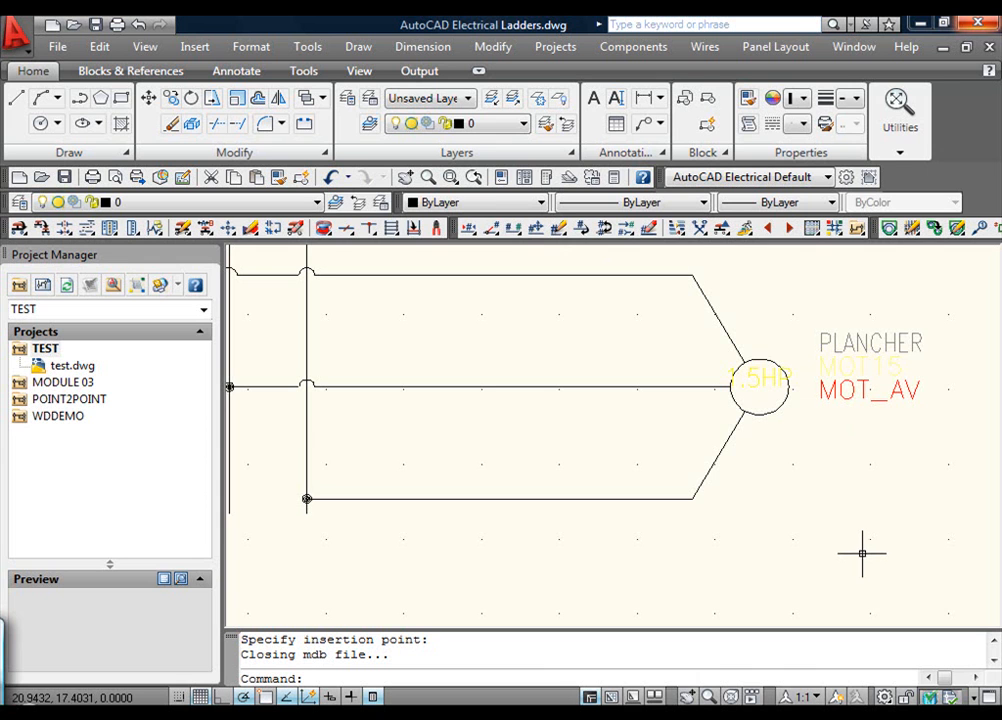
# Step: Examine the motor wiring, the overall layout of both ladders and the schematic symbol categories available for insertion
pyautogui.moveTo(834, 491)
pyautogui.mouseDown(button='middle')
pyautogui.moveTo(787, 532)
pyautogui.moveTo(790, 497)
pyautogui.mouseUp(button='middle')
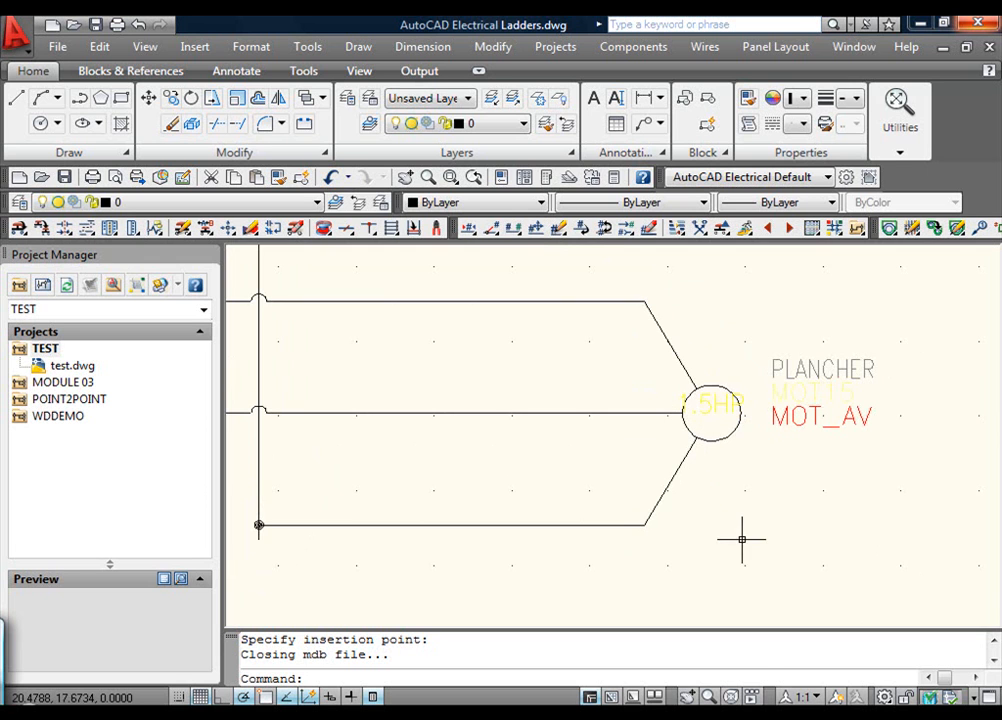
pyautogui.scroll(-4, 862, 456)
pyautogui.scroll(-4, 857, 465)
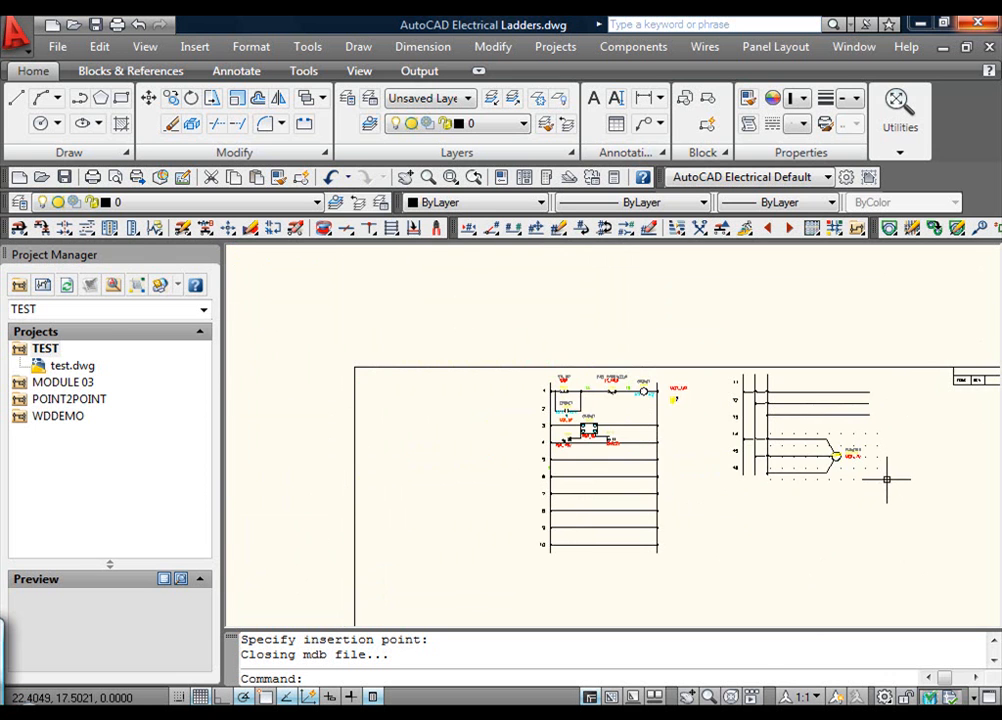
pyautogui.scroll(2, 881, 480)
pyautogui.moveTo(848, 498); pyautogui.dragTo(801, 490, button='middle')
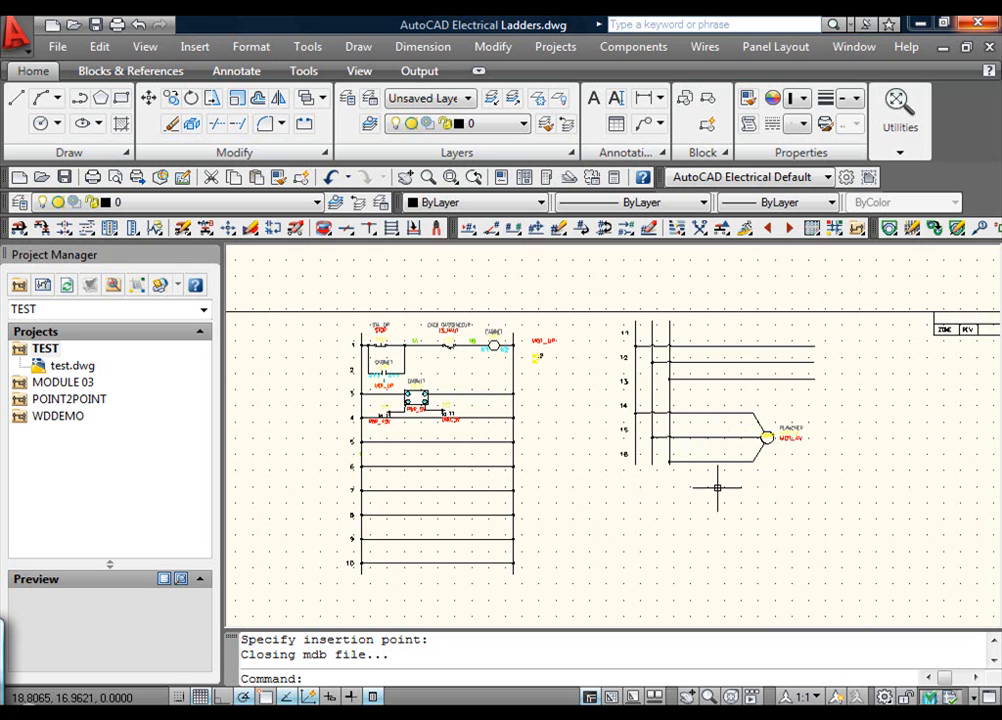
pyautogui.scroll(3, 629, 476)
pyautogui.scroll(-2, 640, 478)
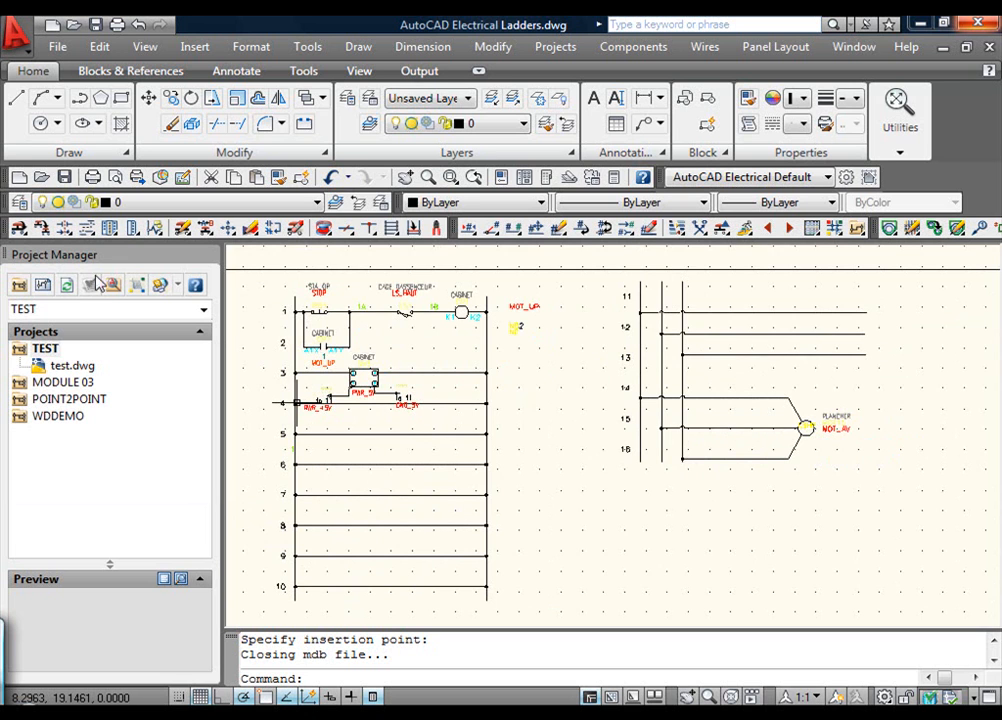
pyautogui.click(18, 226)
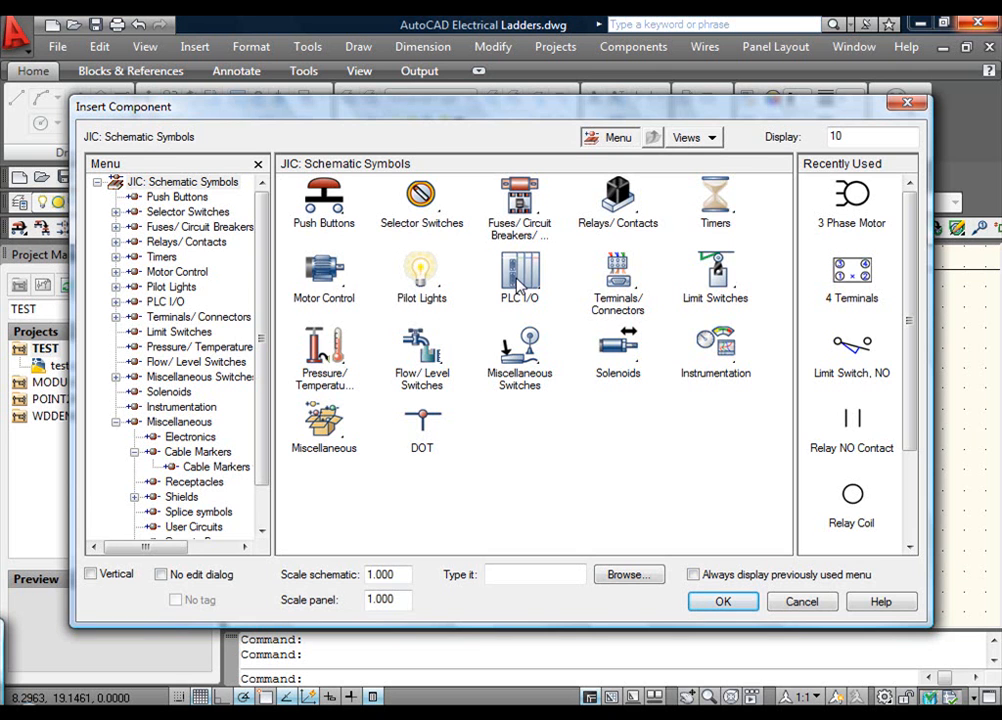
pyautogui.click(907, 103)
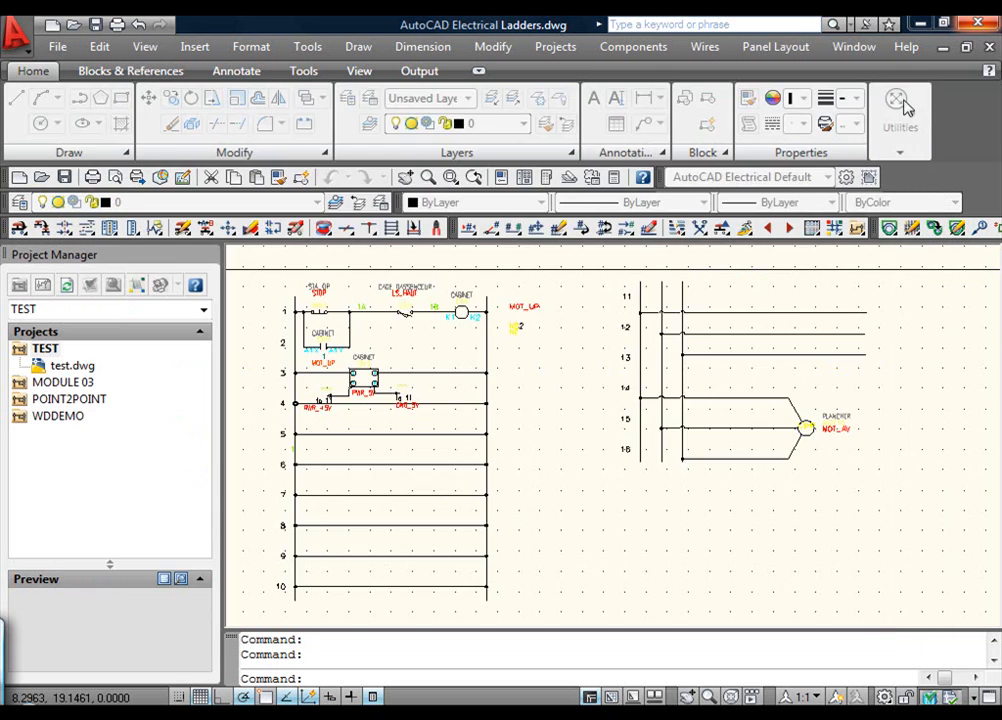
# Step: View the learning resources listed in the Getting Started Launchpad, and close it
pyautogui.click(904, 47)
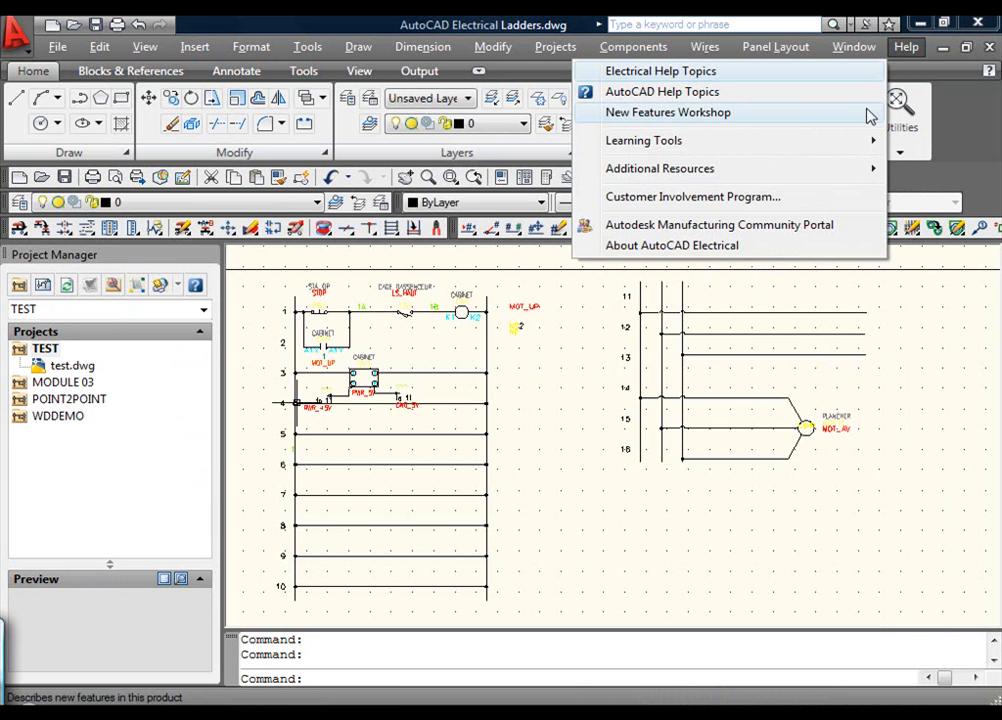
pyautogui.moveTo(838, 146)
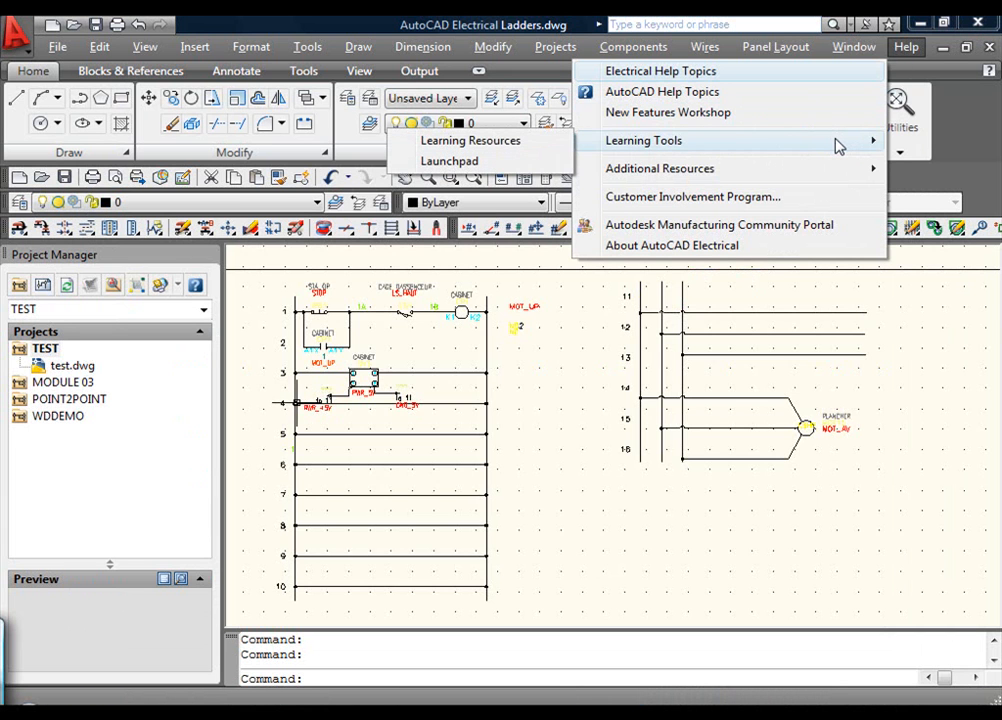
pyautogui.click(528, 162)
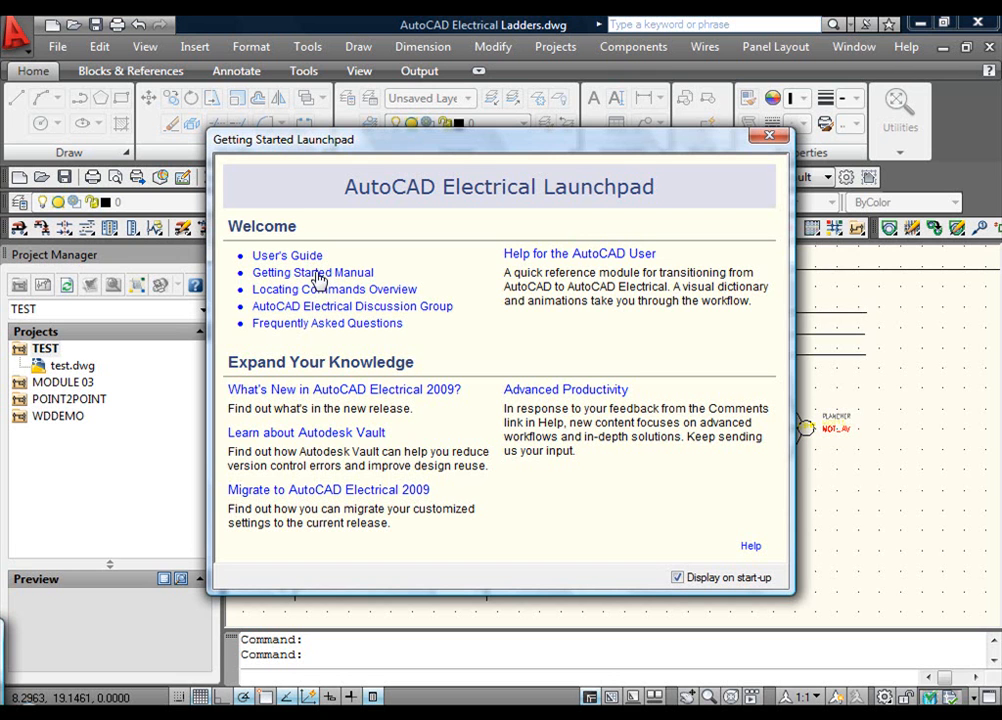
pyautogui.click(769, 136)
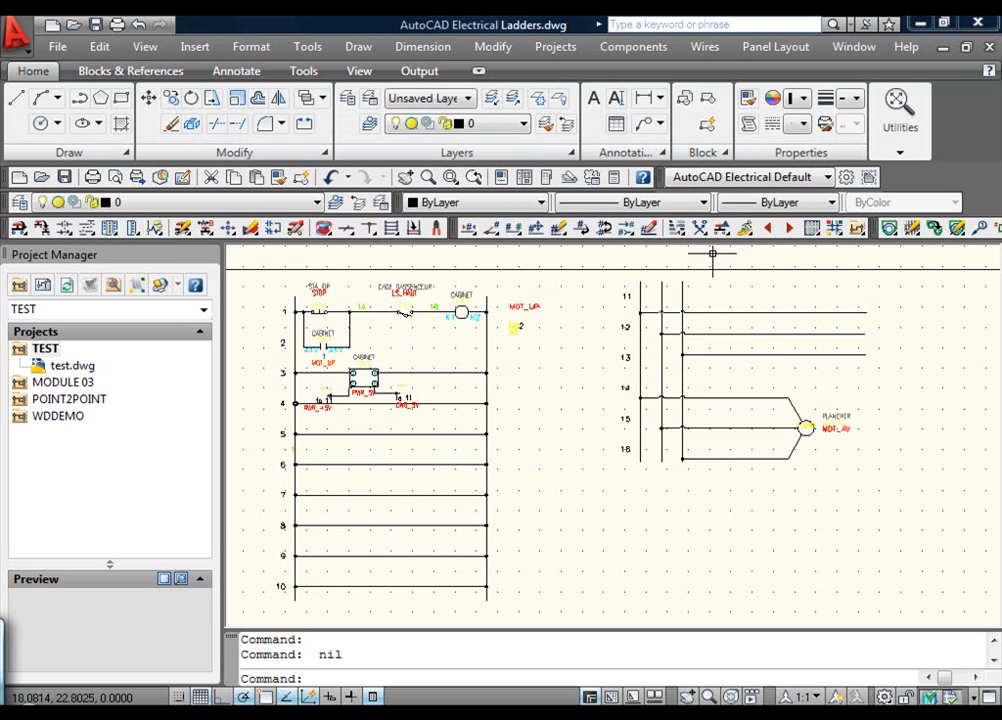